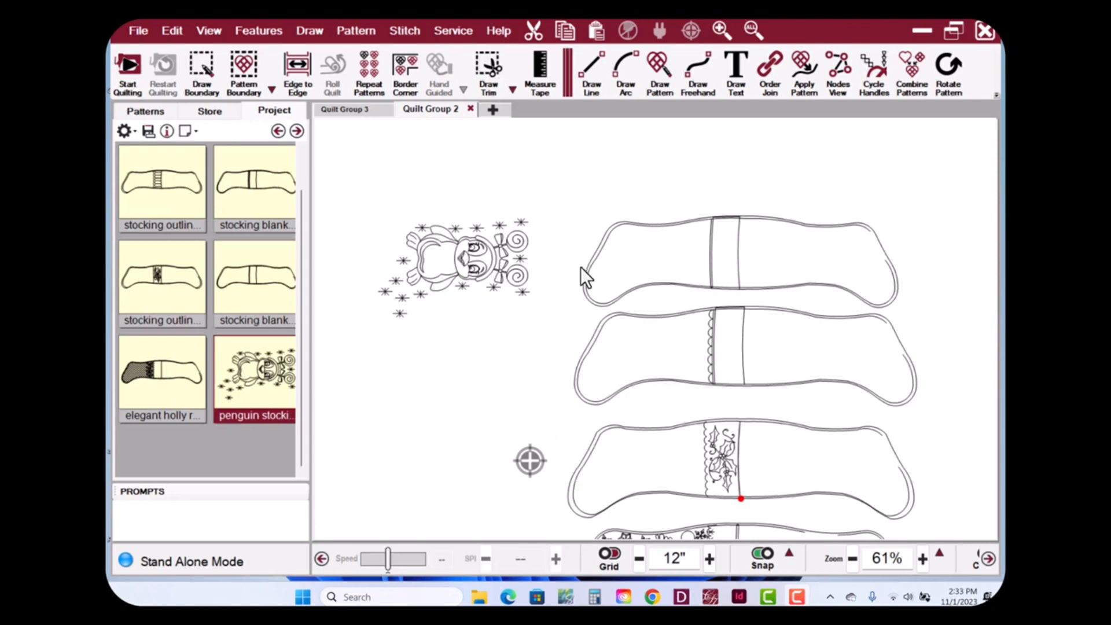
Select the penguin design and collapse the project explorer to enlarge the quilting workspace
{"action": "scroll", "coordinate": [647, 300], "scroll_direction": "down", "scroll_amount": 1}
{"action": "scroll", "coordinate": [671, 342], "scroll_direction": "down", "scroll_amount": 1}
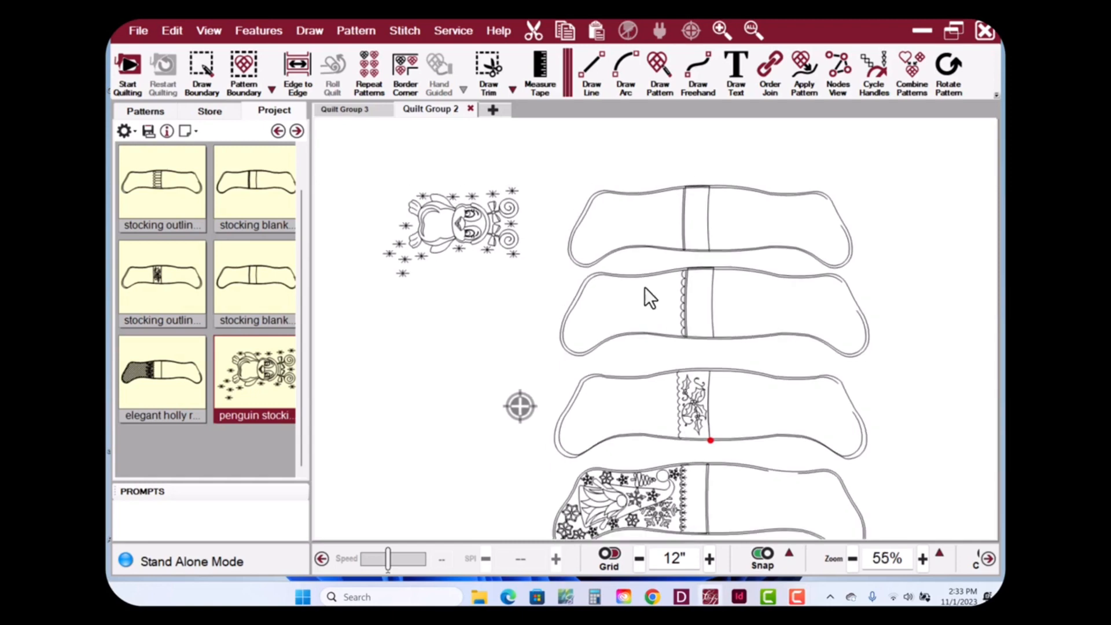
{"action": "left_click_drag", "start_coordinate": [706, 456], "coordinate": [680, 474]}
{"action": "scroll", "coordinate": [669, 453], "scroll_direction": "up", "scroll_amount": 4}
{"action": "left_click_drag", "start_coordinate": [562, 356], "coordinate": [631, 370]}
{"action": "scroll", "coordinate": [446, 245], "scroll_direction": "up", "scroll_amount": 3}
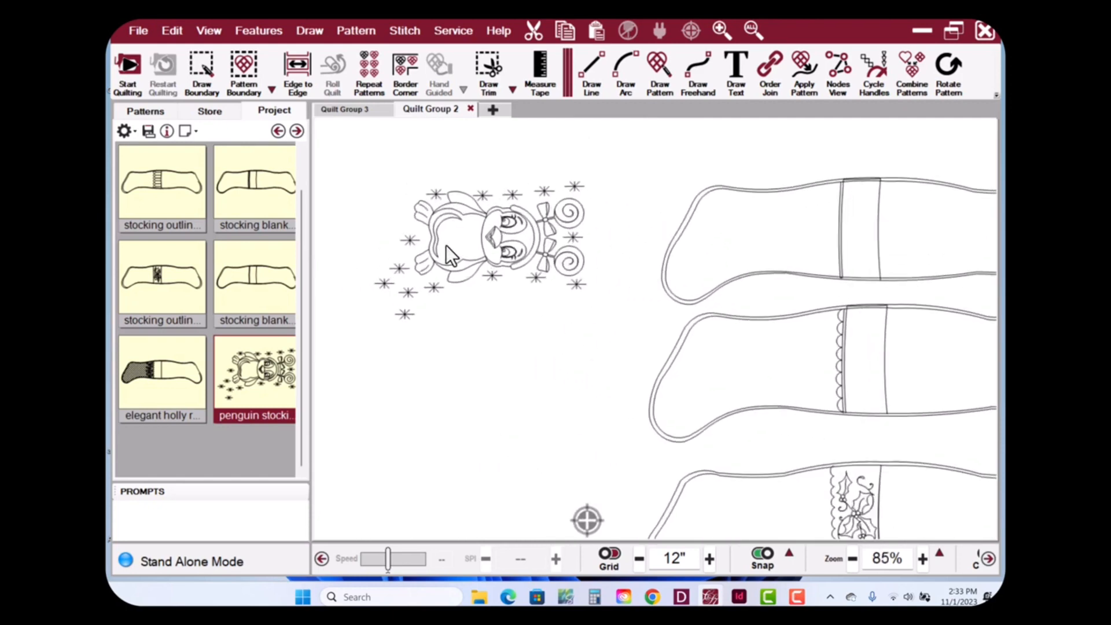
{"action": "left_click", "coordinate": [445, 245]}
{"action": "left_click", "coordinate": [277, 132]}
{"action": "scroll", "coordinate": [366, 276], "scroll_direction": "up", "scroll_amount": 2}
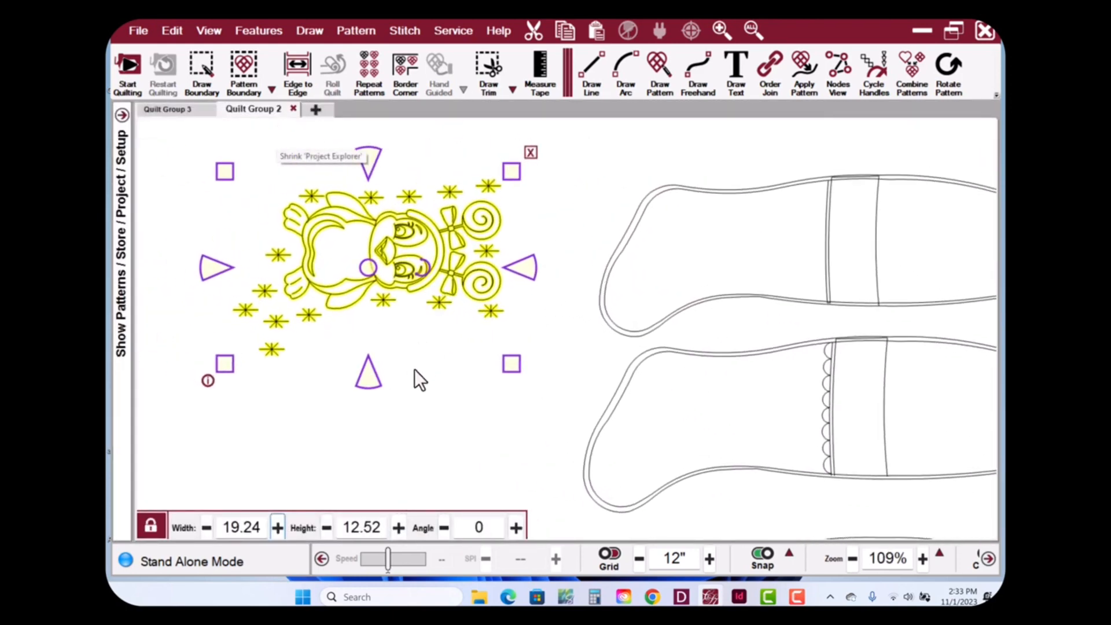
Examine the penguin design and the two uppermost stocking outlines beside it
{"action": "left_click", "coordinate": [429, 387]}
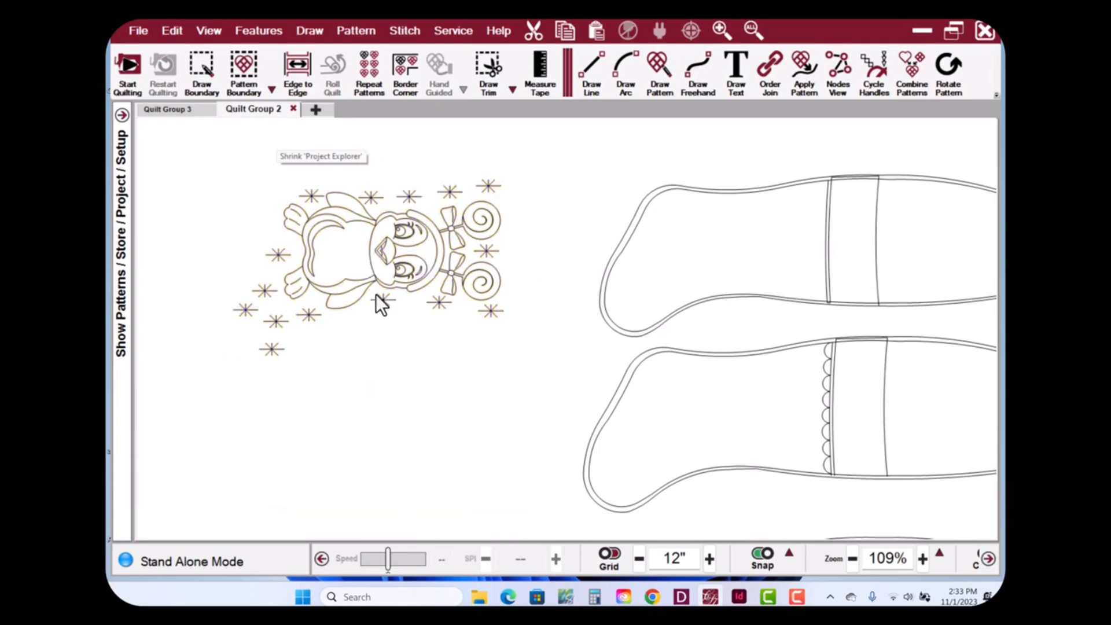
{"action": "left_click", "coordinate": [402, 275]}
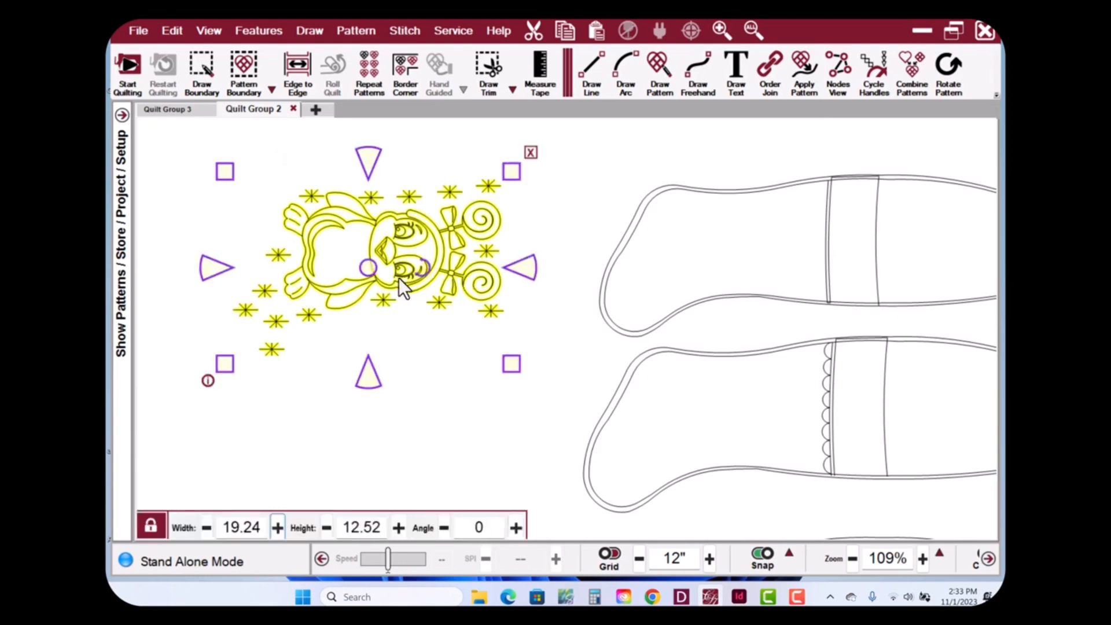
{"action": "scroll", "coordinate": [398, 278], "scroll_direction": "down", "scroll_amount": 2}
{"action": "scroll", "coordinate": [405, 270], "scroll_direction": "up", "scroll_amount": 1}
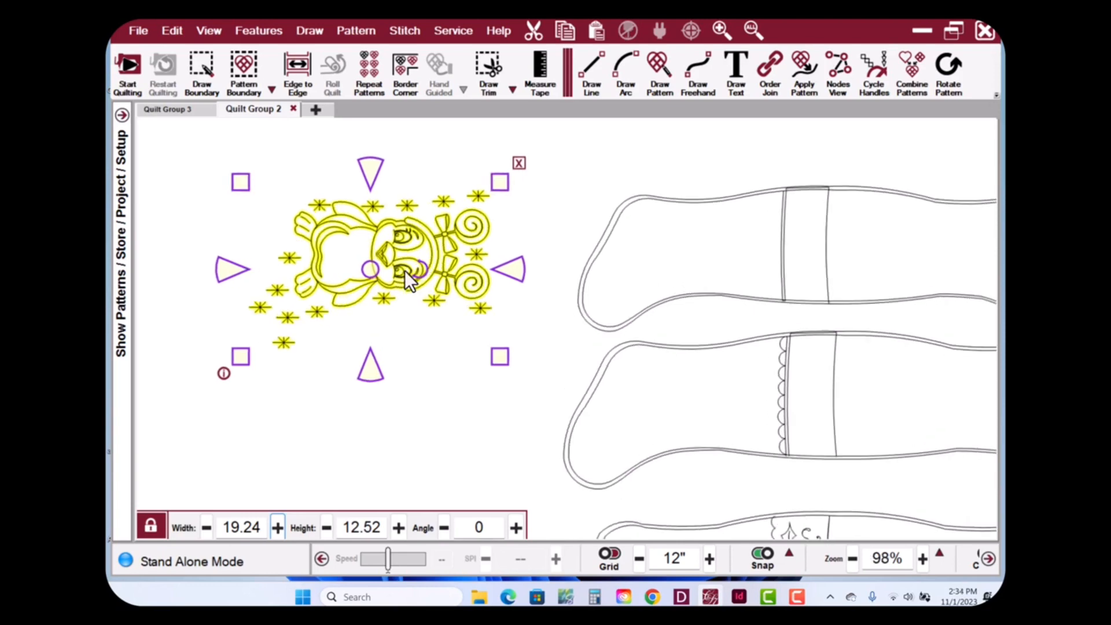
{"action": "left_click_drag", "start_coordinate": [810, 281], "coordinate": [619, 281]}
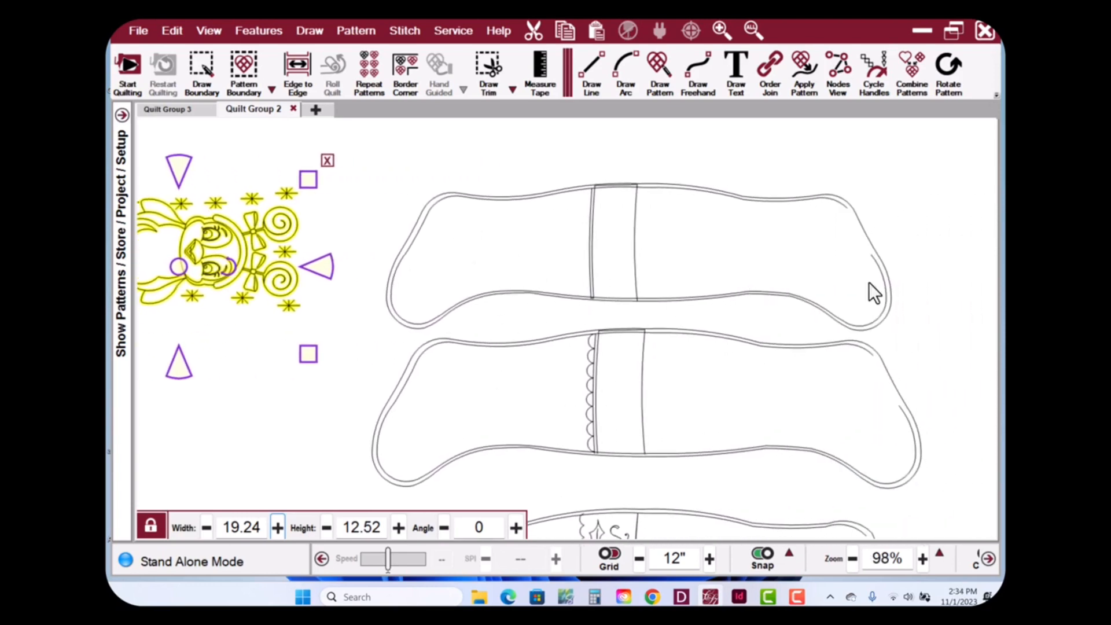
{"action": "left_click", "coordinate": [918, 287]}
{"action": "scroll", "coordinate": [900, 292], "scroll_direction": "down", "scroll_amount": 1}
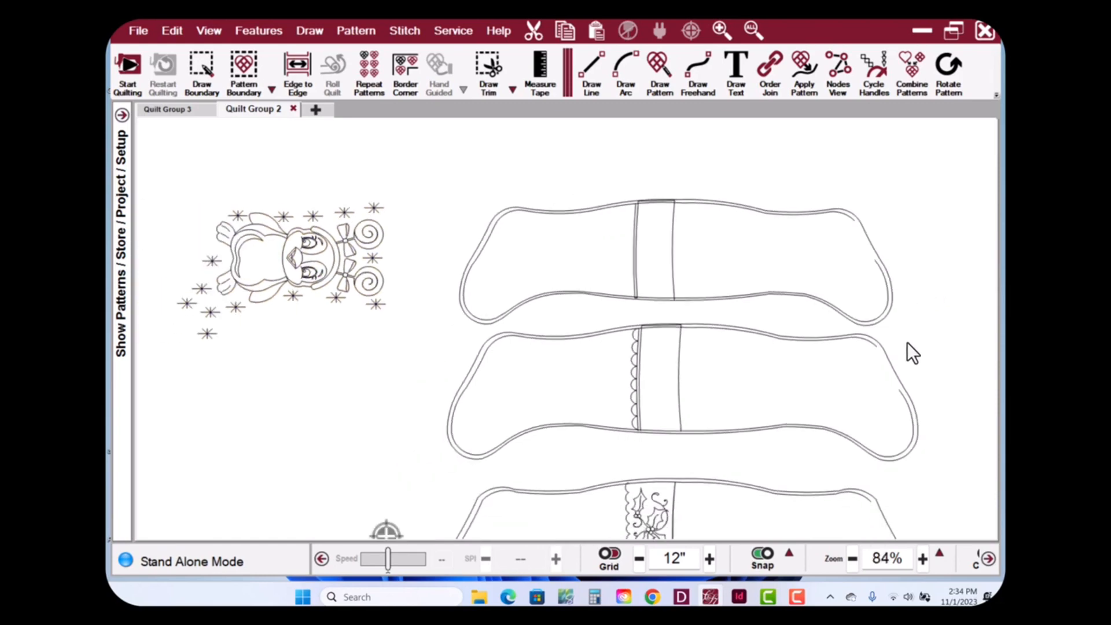
{"action": "left_click_drag", "start_coordinate": [907, 343], "coordinate": [855, 310]}
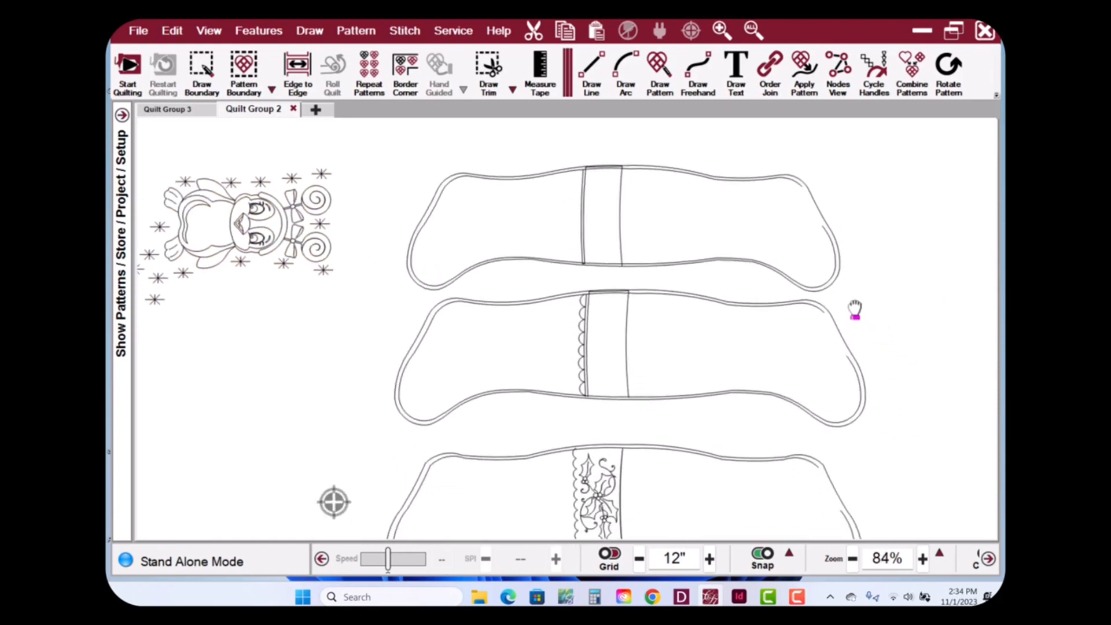
{"action": "scroll", "coordinate": [733, 280], "scroll_direction": "up", "scroll_amount": 3}
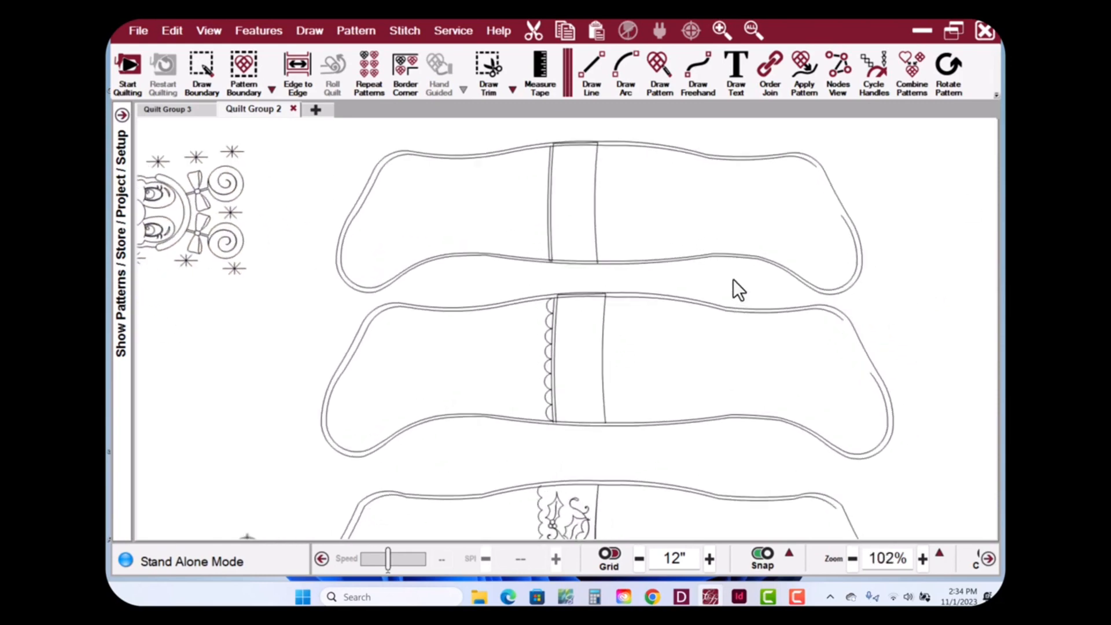
{"action": "scroll", "coordinate": [711, 340], "scroll_direction": "up", "scroll_amount": 2}
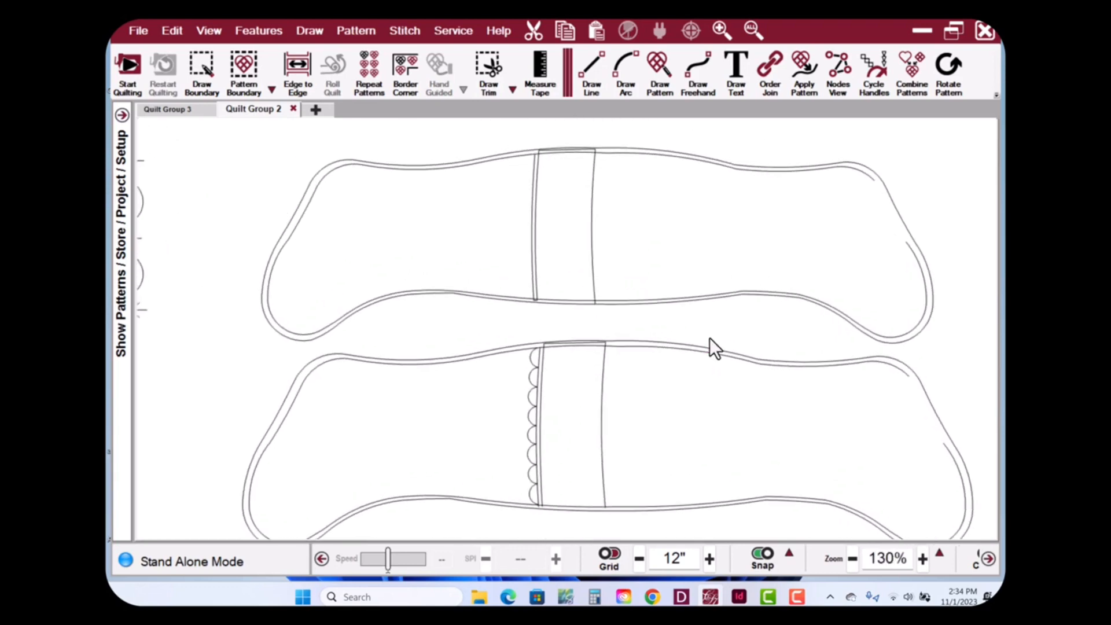
Select the plain stocking outline, and shift the scalloped-cuff stocking below it slightly toward the toe side
{"action": "left_click", "coordinate": [532, 286]}
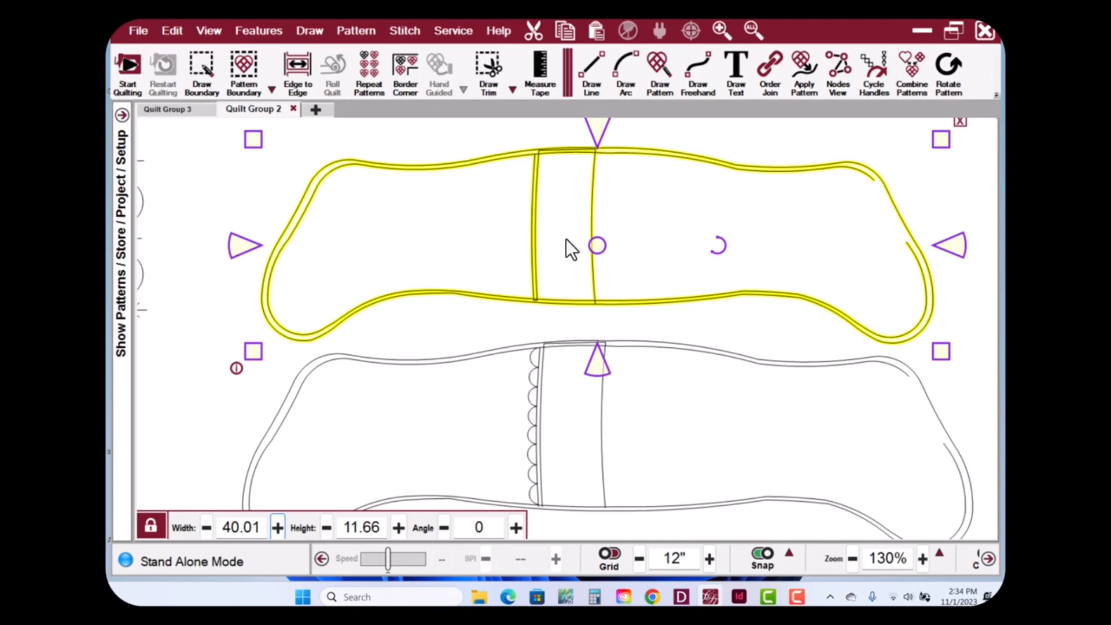
{"action": "scroll", "coordinate": [678, 345], "scroll_direction": "down", "scroll_amount": 3}
{"action": "left_click", "coordinate": [658, 315]}
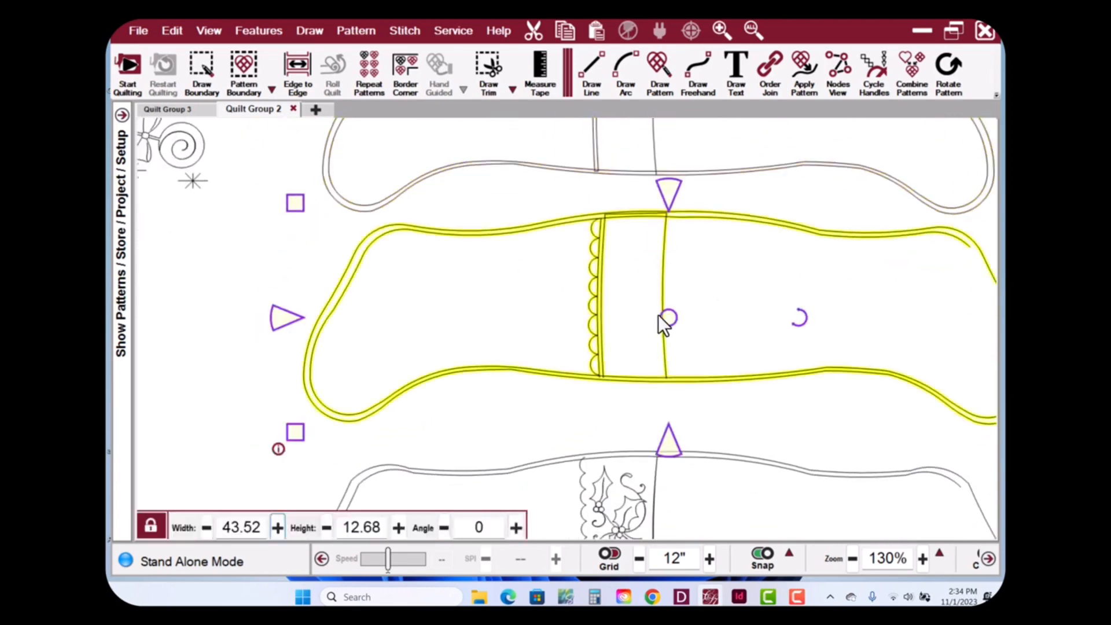
{"action": "left_click_drag", "start_coordinate": [668, 317], "coordinate": [650, 323]}
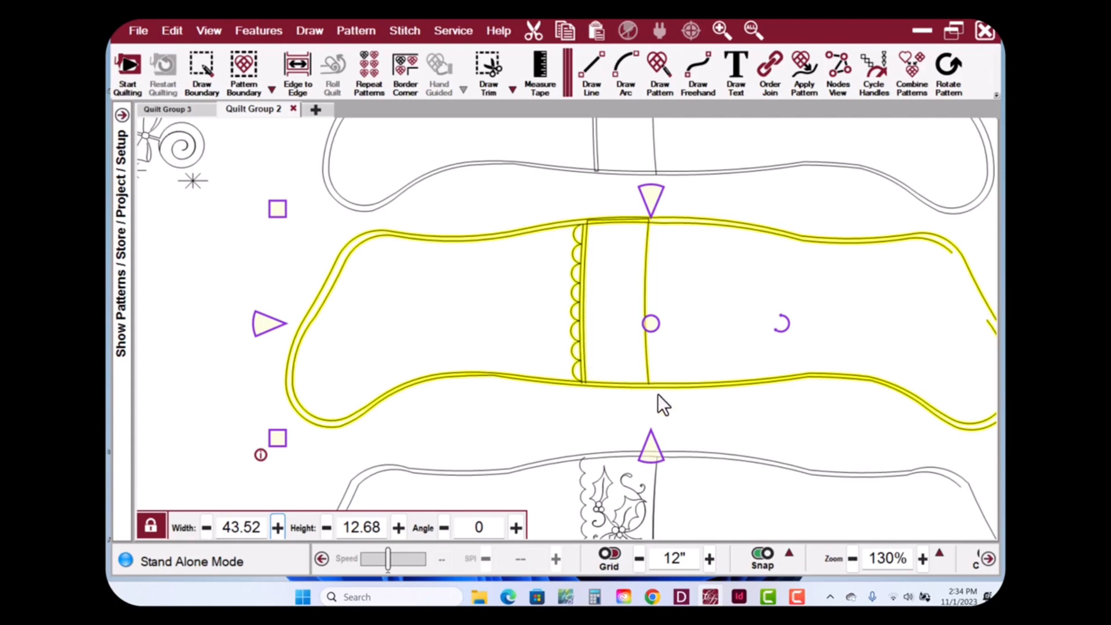
Shift the holly-cuff stocking slightly toward the scalloped-cuff stocking above it
{"action": "scroll", "coordinate": [666, 376], "scroll_direction": "down", "scroll_amount": 5}
{"action": "left_click", "coordinate": [701, 334]}
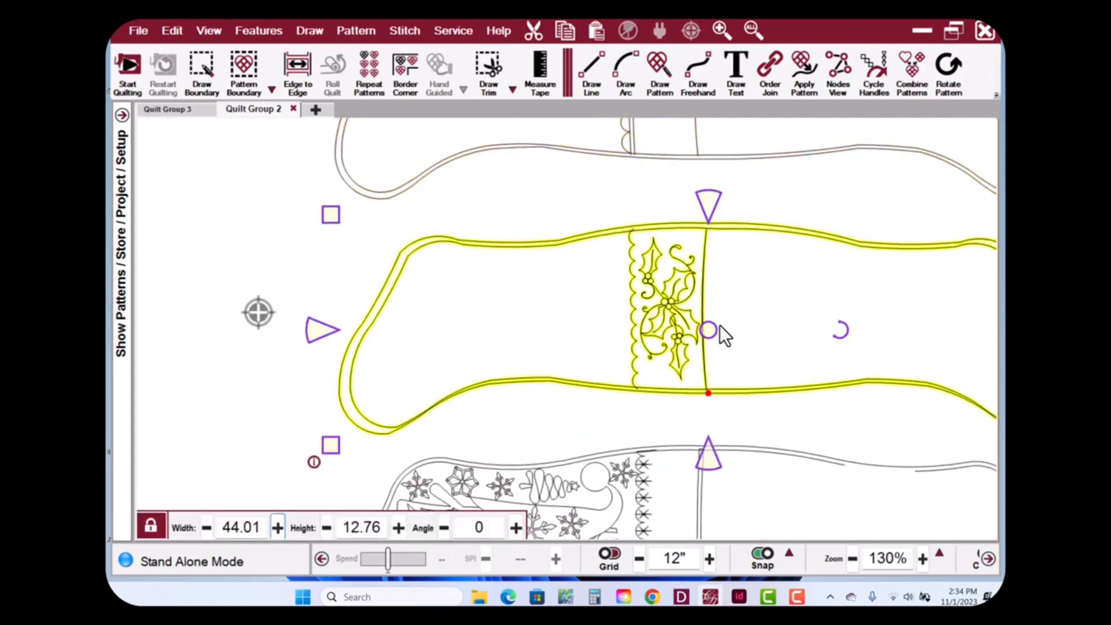
{"action": "left_click_drag", "start_coordinate": [708, 329], "coordinate": [671, 319]}
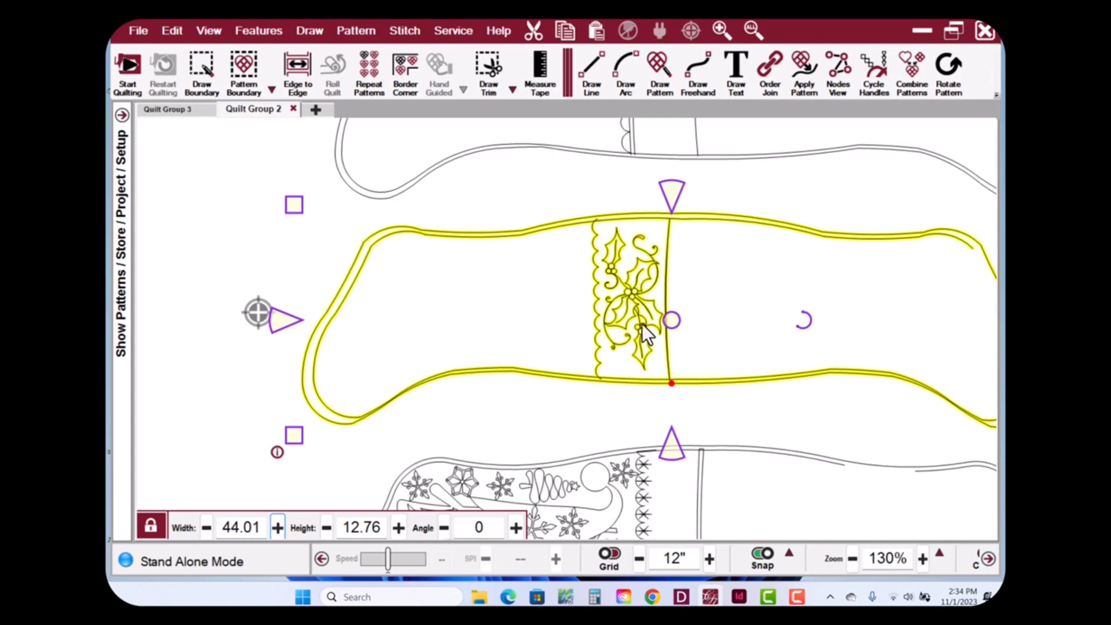
{"action": "left_click_drag", "start_coordinate": [719, 376], "coordinate": [740, 218]}
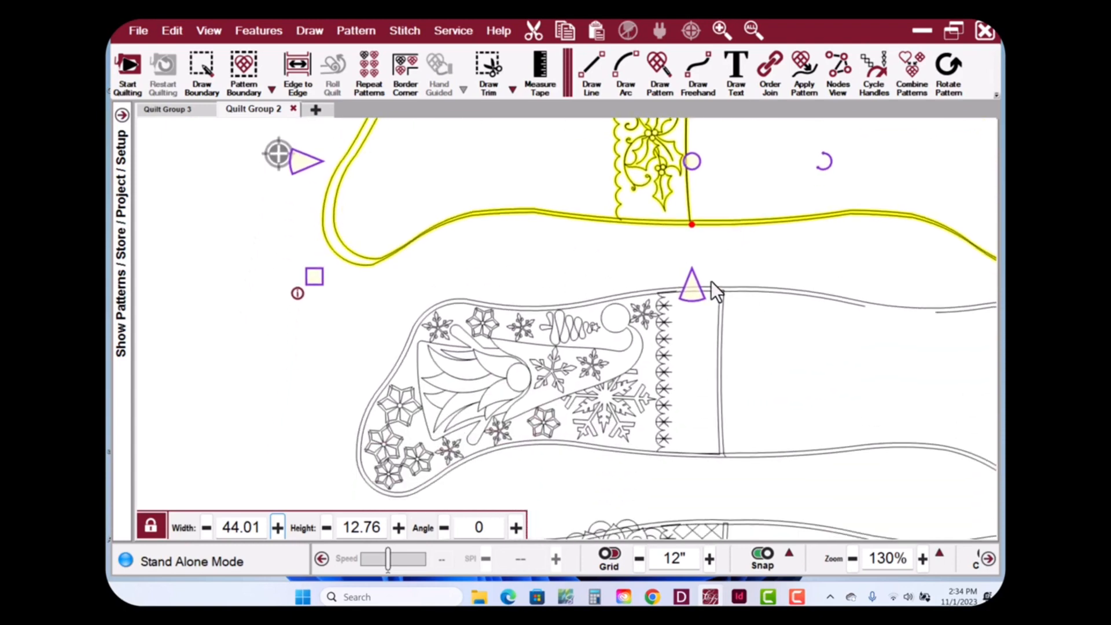
Move the gnome-and-snowflake stocking closer beneath the holly-cuff stocking
{"action": "scroll", "coordinate": [636, 360], "scroll_direction": "down", "scroll_amount": 2}
{"action": "left_click", "coordinate": [657, 373]}
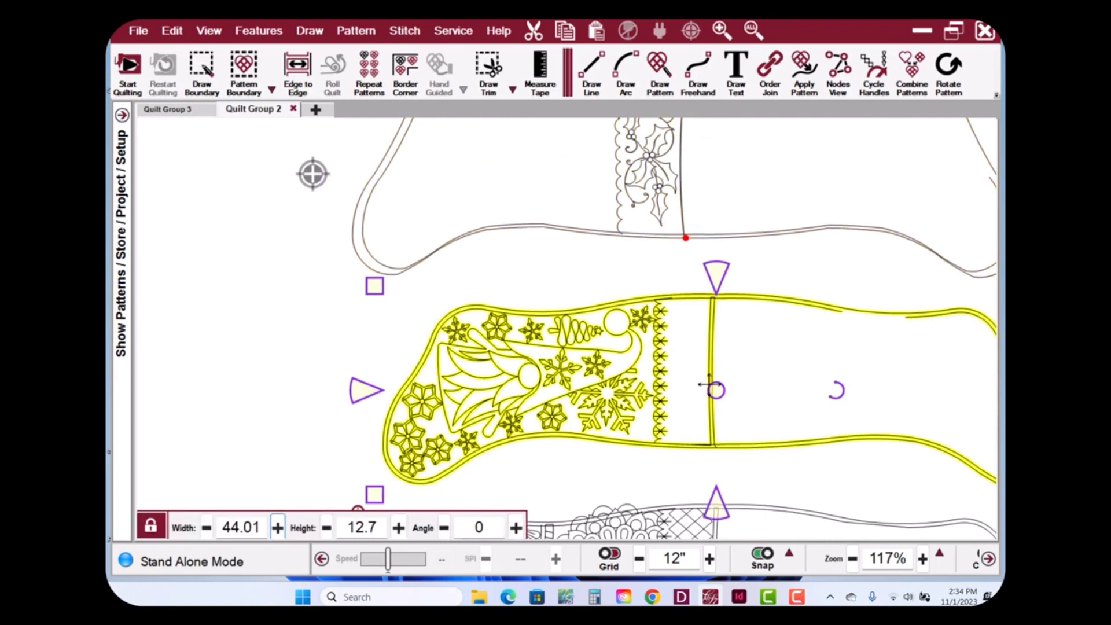
{"action": "left_click_drag", "start_coordinate": [715, 390], "coordinate": [650, 372]}
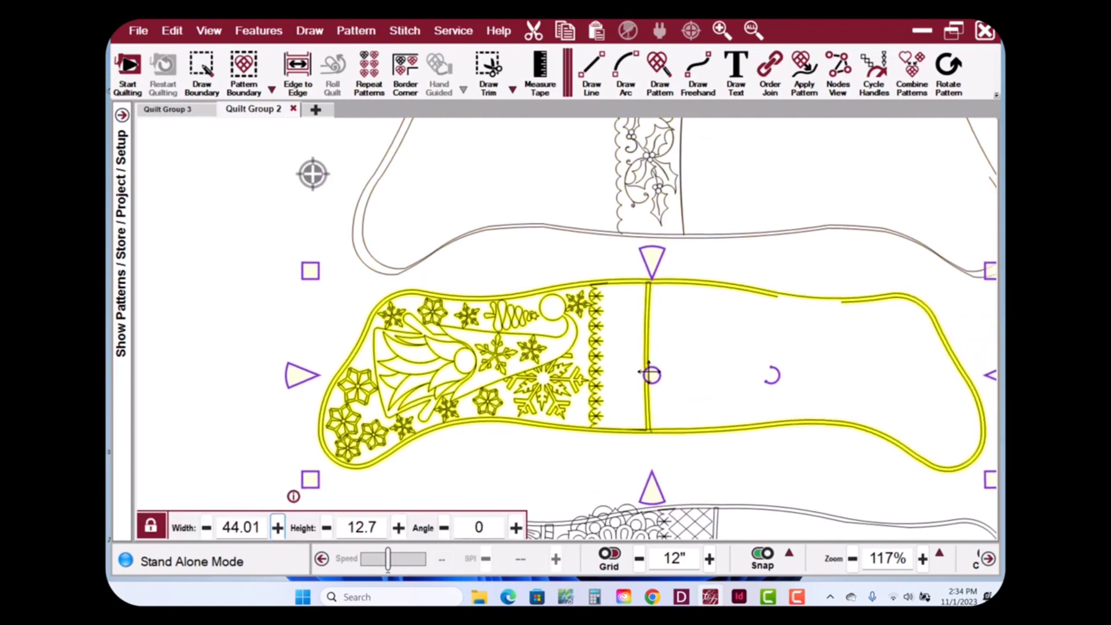
{"action": "scroll", "coordinate": [650, 373], "scroll_direction": "up", "scroll_amount": 3}
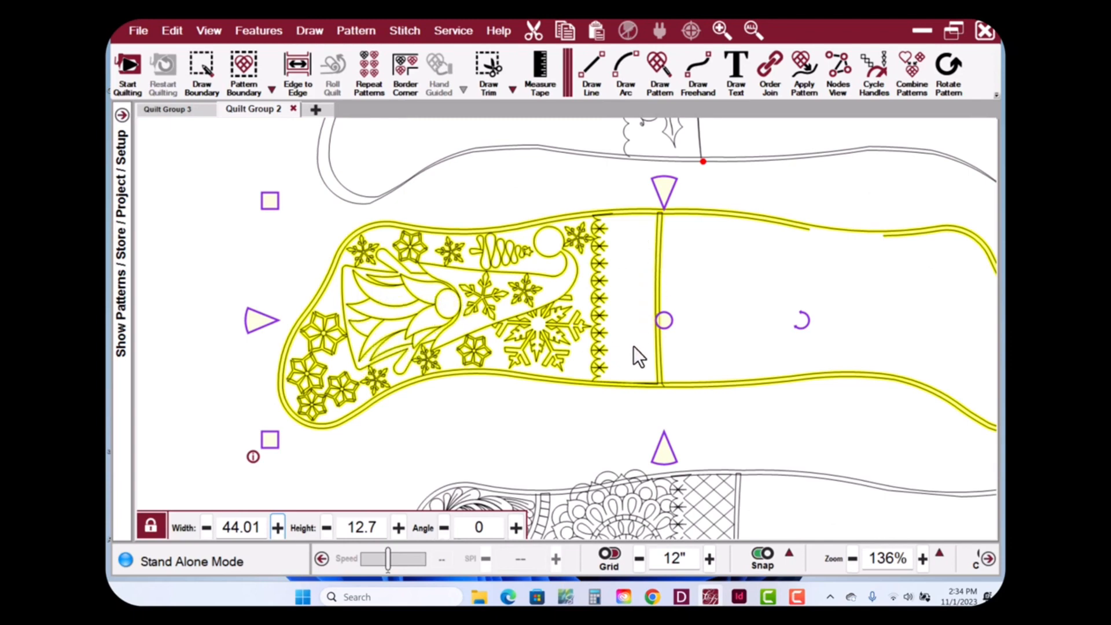
Move the feather-and-mandala stocking with the crosshatched cuff closer beneath the gnome stocking
{"action": "scroll", "coordinate": [702, 442], "scroll_direction": "down", "scroll_amount": 5}
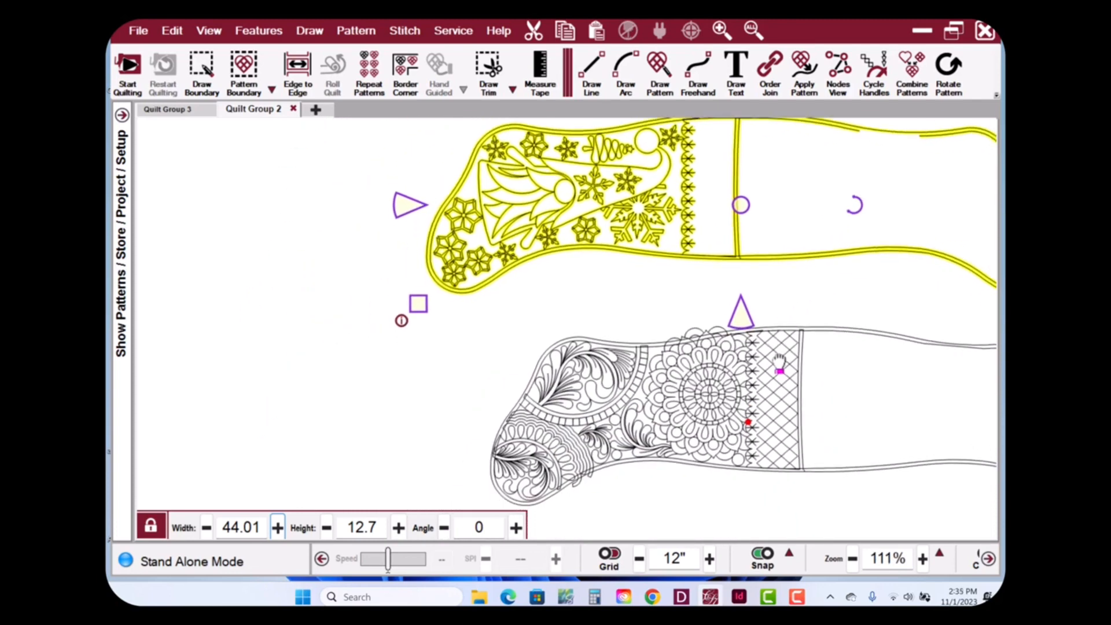
{"action": "left_click", "coordinate": [778, 335]}
{"action": "left_click_drag", "start_coordinate": [798, 363], "coordinate": [717, 360]}
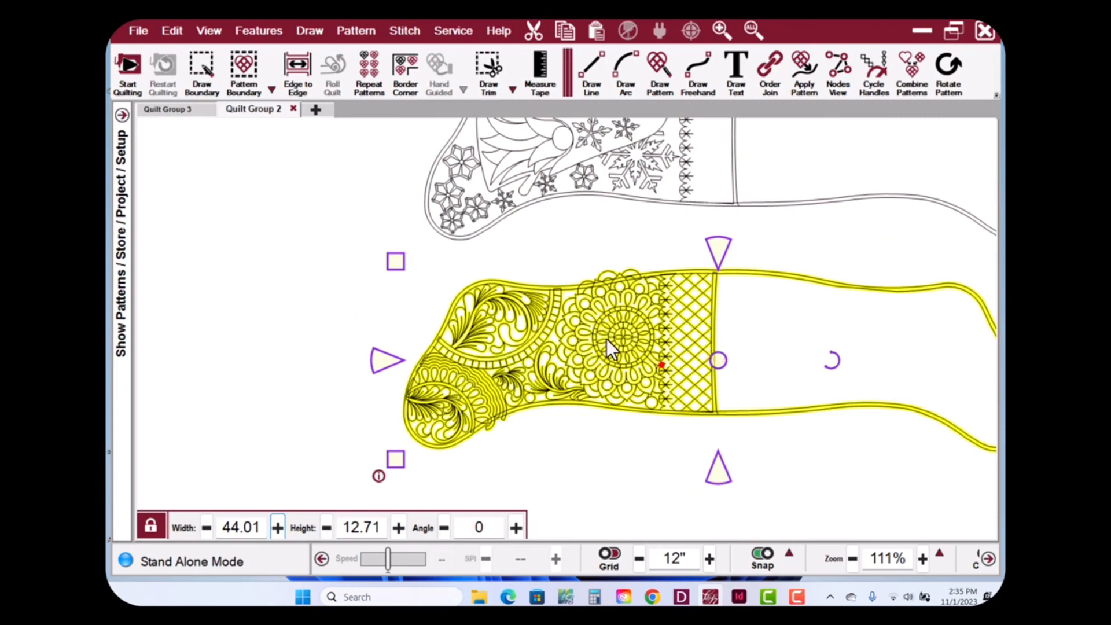
{"action": "scroll", "coordinate": [608, 343], "scroll_direction": "up", "scroll_amount": 2}
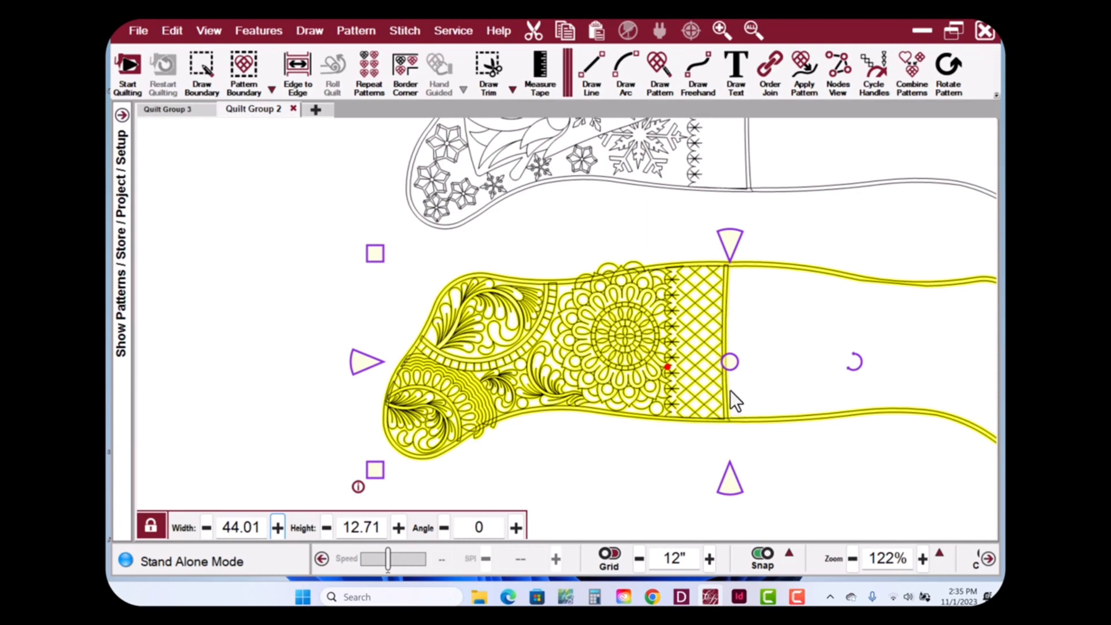
{"action": "left_click_drag", "start_coordinate": [730, 390], "coordinate": [623, 332]}
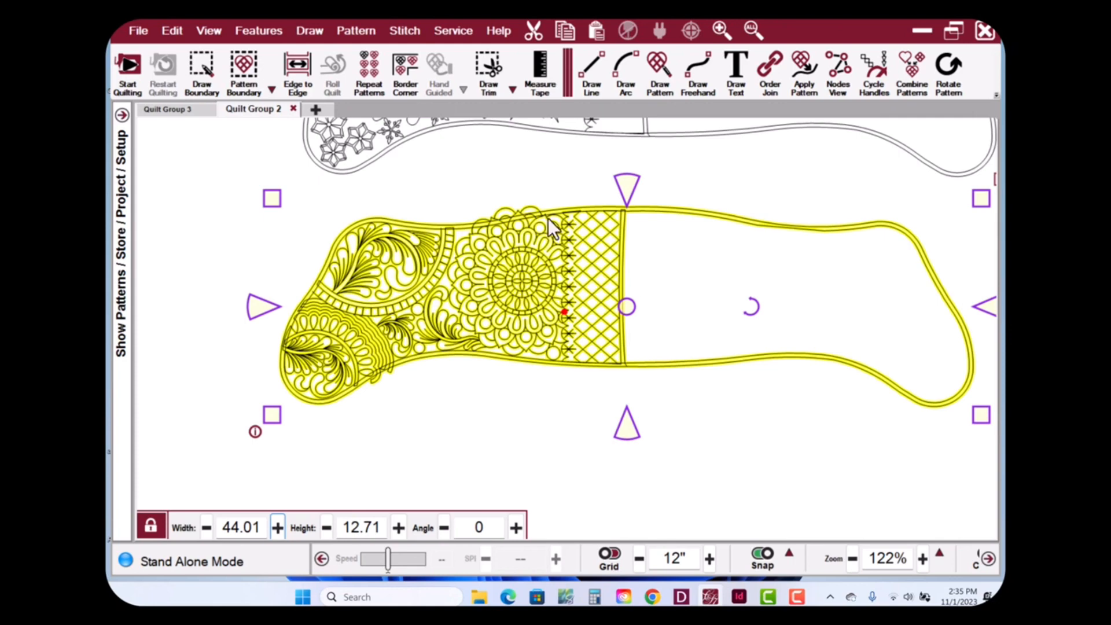
Select the gnome-and-snowflake stocking and compare its cuff with those of the other stocking designs
{"action": "left_click_drag", "start_coordinate": [530, 204], "coordinate": [505, 447]}
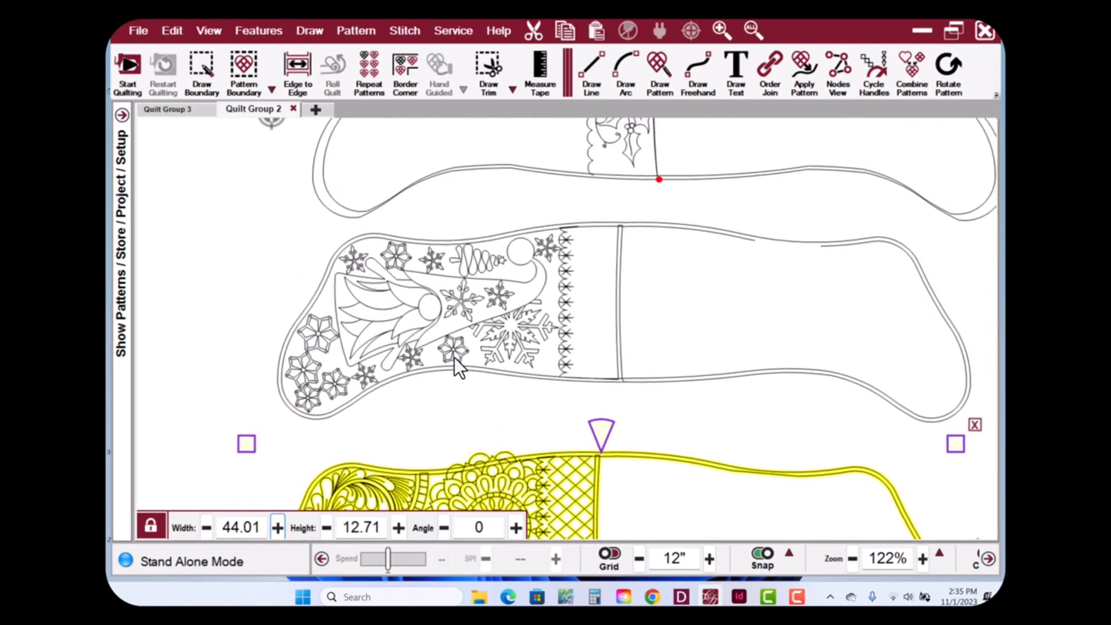
{"action": "scroll", "coordinate": [453, 356], "scroll_direction": "up", "scroll_amount": 2}
{"action": "left_click", "coordinate": [466, 324]}
{"action": "left_click_drag", "start_coordinate": [648, 316], "coordinate": [637, 321]}
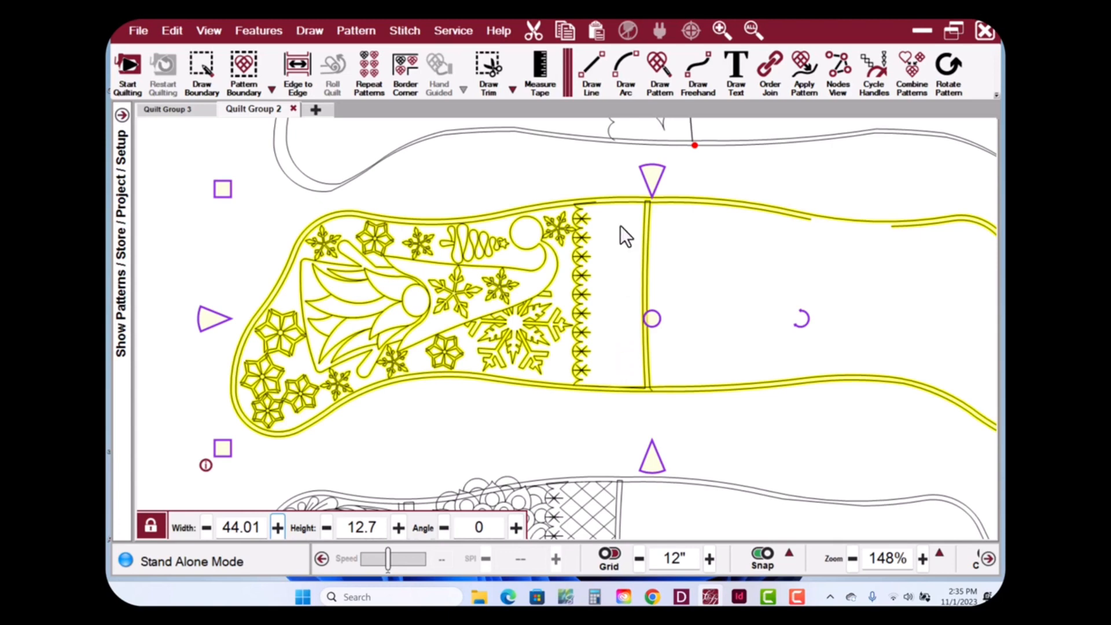
{"action": "left_click_drag", "start_coordinate": [620, 225], "coordinate": [607, 388]}
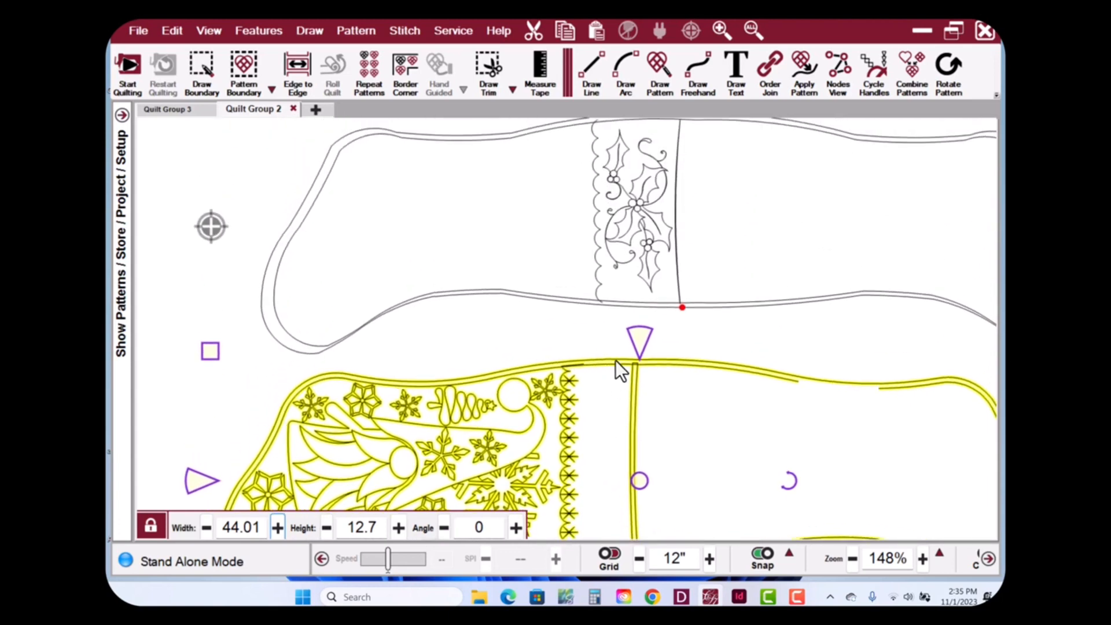
{"action": "scroll", "coordinate": [615, 365], "scroll_direction": "down", "scroll_amount": 5}
{"action": "scroll", "coordinate": [627, 358], "scroll_direction": "down", "scroll_amount": 4}
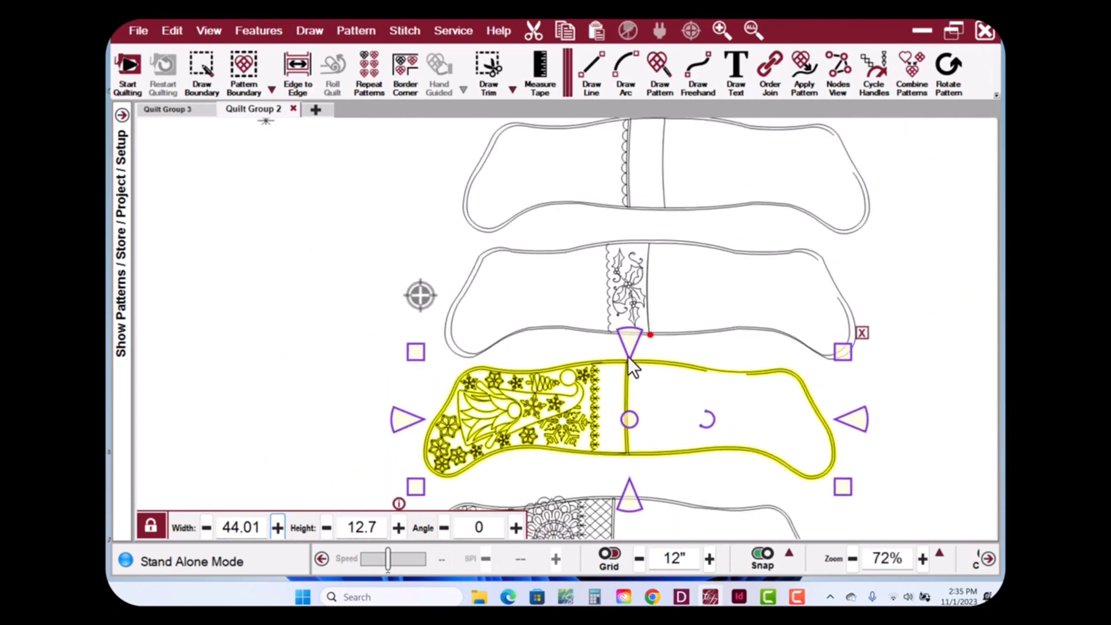
{"action": "scroll", "coordinate": [642, 368], "scroll_direction": "down", "scroll_amount": 1}
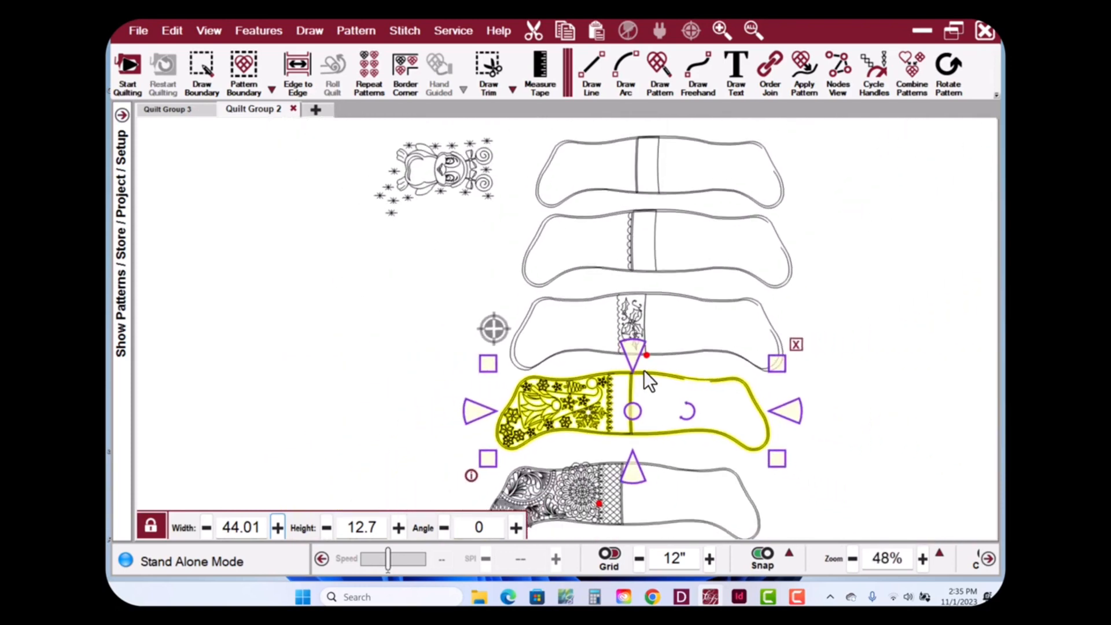
Move the scalloped-cuff stocking out of the stack to the open area beneath the penguin design
{"action": "left_click", "coordinate": [648, 261]}
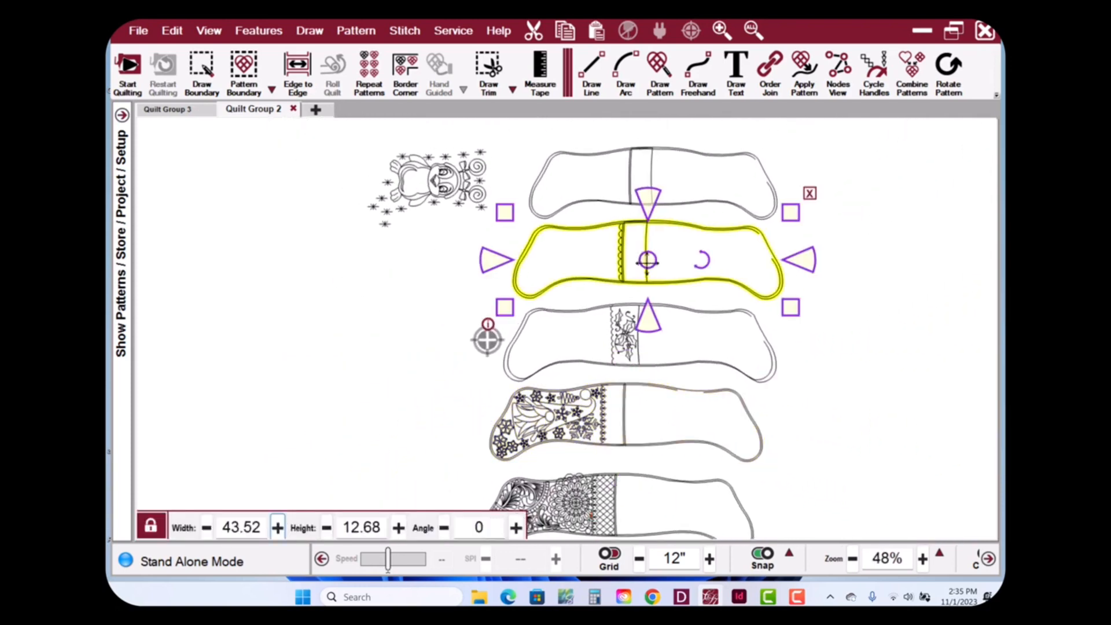
{"action": "left_click_drag", "start_coordinate": [651, 261], "coordinate": [376, 273]}
{"action": "scroll", "coordinate": [669, 362], "scroll_direction": "down", "scroll_amount": 2}
{"action": "left_click", "coordinate": [835, 472]}
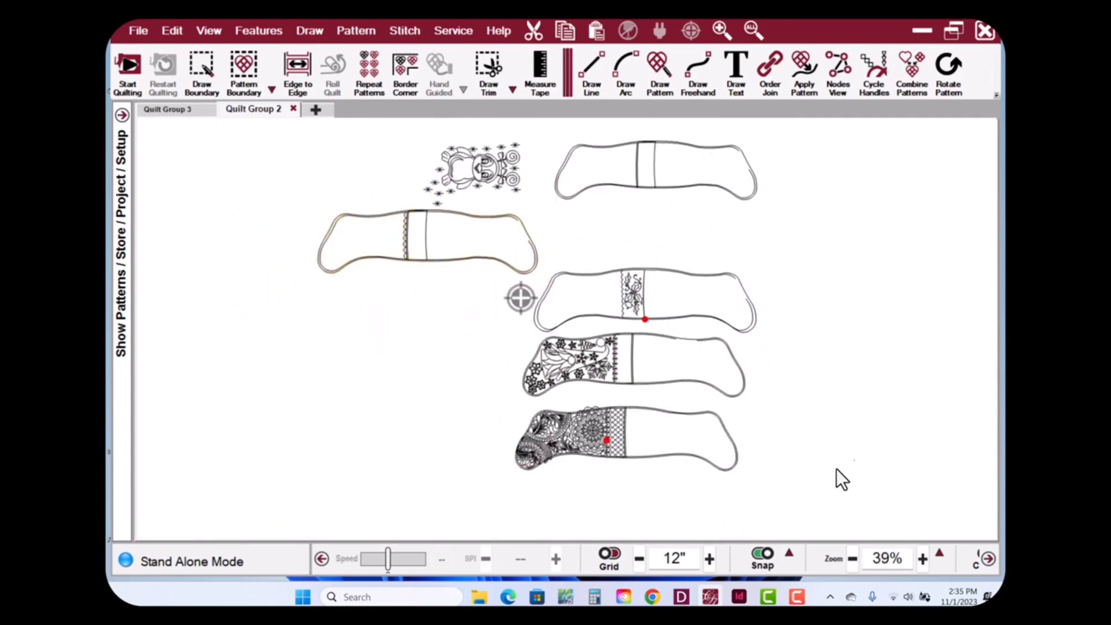
Delete the four other stockings, keeping only the penguin design and the scalloped-cuff stocking
{"action": "left_click_drag", "start_coordinate": [816, 496], "coordinate": [605, 141]}
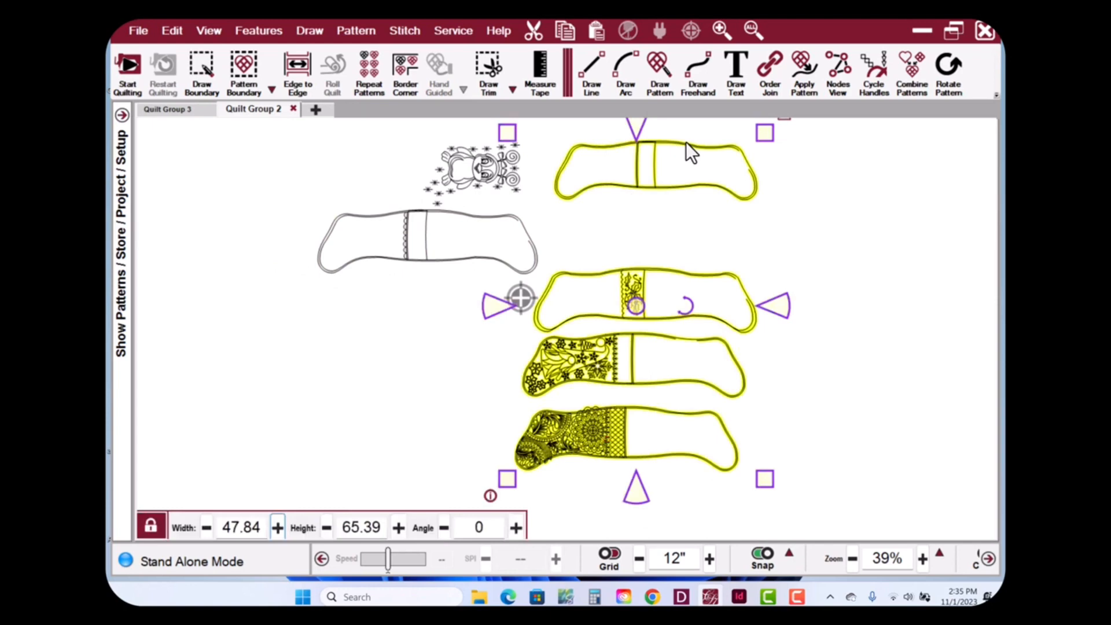
{"action": "key", "text": "Delete"}
{"action": "scroll", "coordinate": [507, 218], "scroll_direction": "up", "scroll_amount": 2}
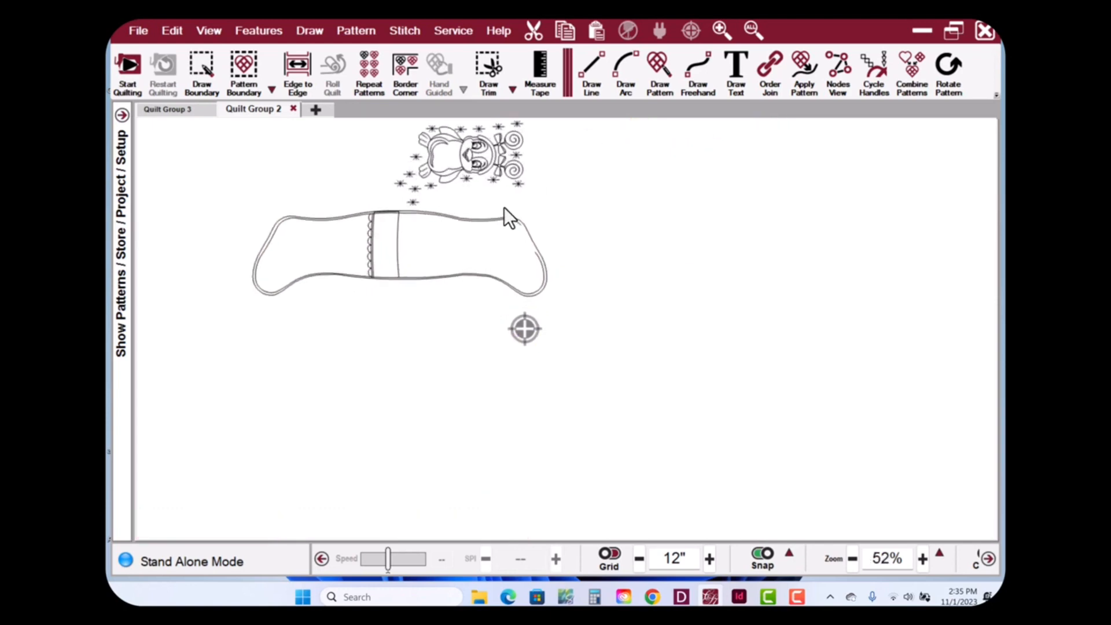
Select the penguin design and scalloped-cuff stocking together and move them above the origin marker
{"action": "left_click_drag", "start_coordinate": [508, 218], "coordinate": [497, 332]}
{"action": "scroll", "coordinate": [498, 332], "scroll_direction": "up", "scroll_amount": 1}
{"action": "left_click", "coordinate": [463, 413]}
{"action": "left_click_drag", "start_coordinate": [676, 445], "coordinate": [312, 248]}
{"action": "left_click_drag", "start_coordinate": [427, 381], "coordinate": [539, 262]}
{"action": "scroll", "coordinate": [560, 302], "scroll_direction": "up", "scroll_amount": 5}
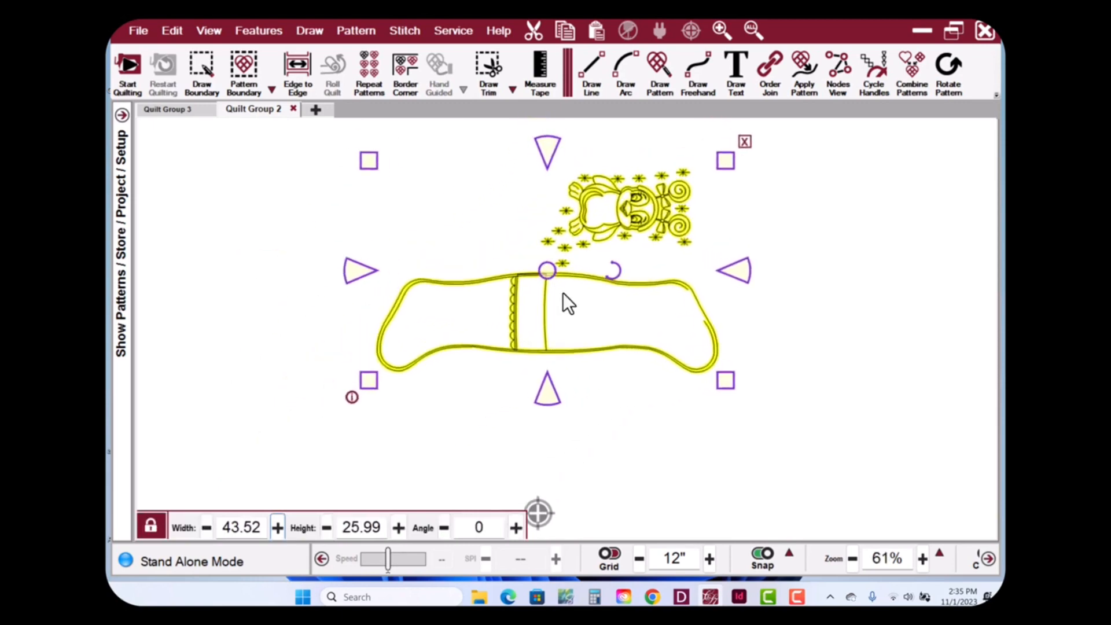
{"action": "left_click_drag", "start_coordinate": [579, 314], "coordinate": [643, 359]}
{"action": "scroll", "coordinate": [645, 366], "scroll_direction": "up", "scroll_amount": 1}
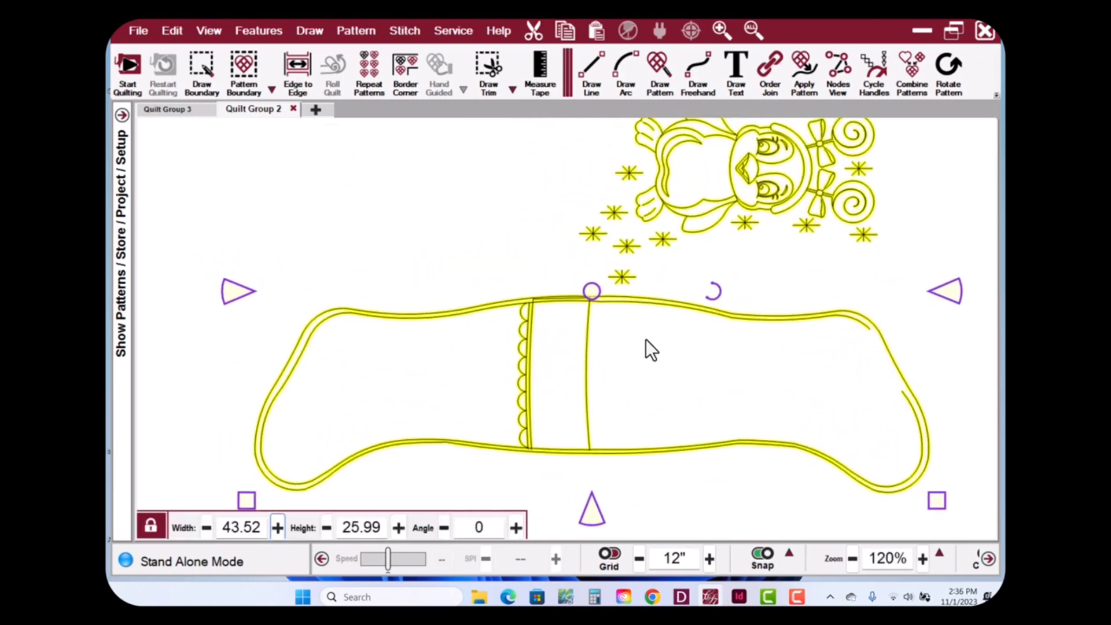
Select only the penguin design and move it onto the half of the stocking outline with the scalloped cuff
{"action": "left_click", "coordinate": [192, 200]}
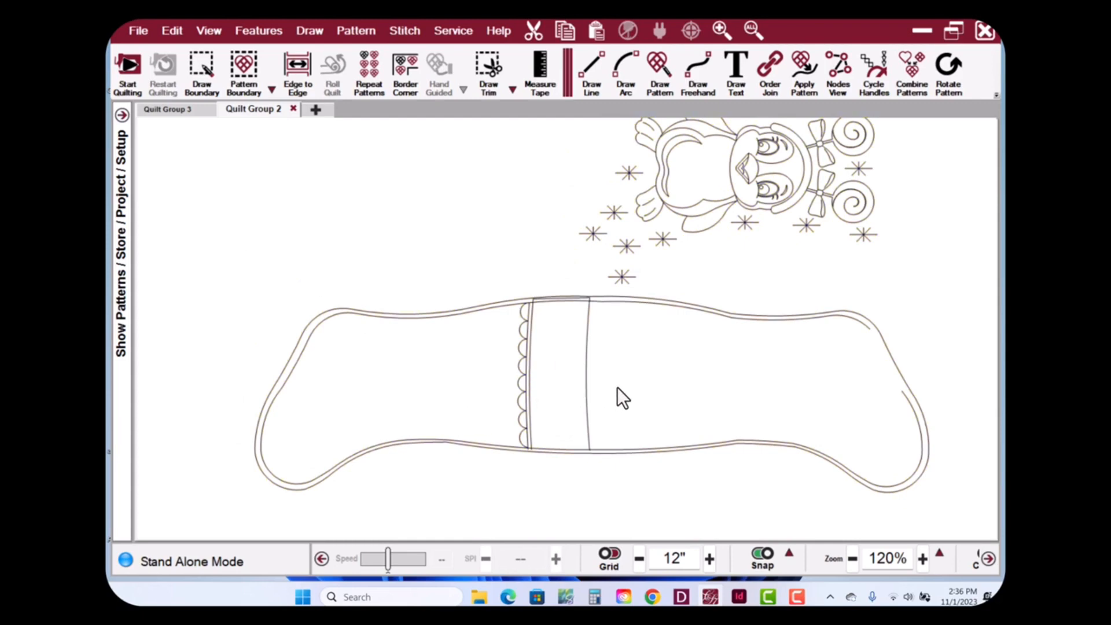
{"action": "left_click_drag", "start_coordinate": [617, 386], "coordinate": [638, 384]}
{"action": "left_click", "coordinate": [745, 196]}
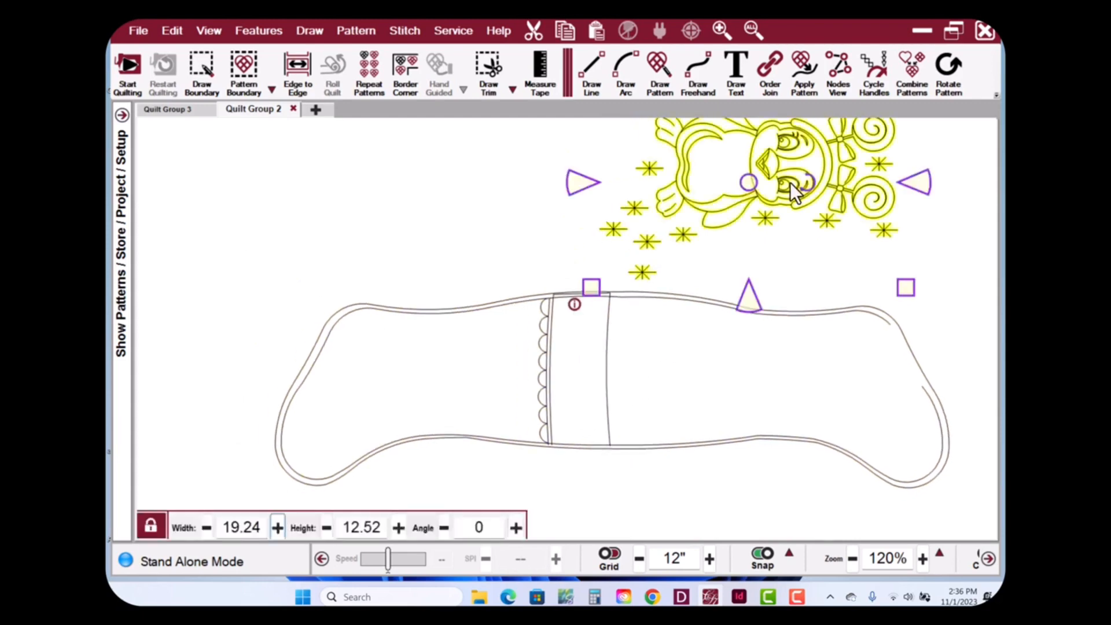
{"action": "left_click_drag", "start_coordinate": [748, 182], "coordinate": [418, 394]}
Shrink the penguin design to 17.21 wide by 11.19 high and center it between the stocking's long edges
{"action": "scroll", "coordinate": [477, 432], "scroll_direction": "up", "scroll_amount": 3}
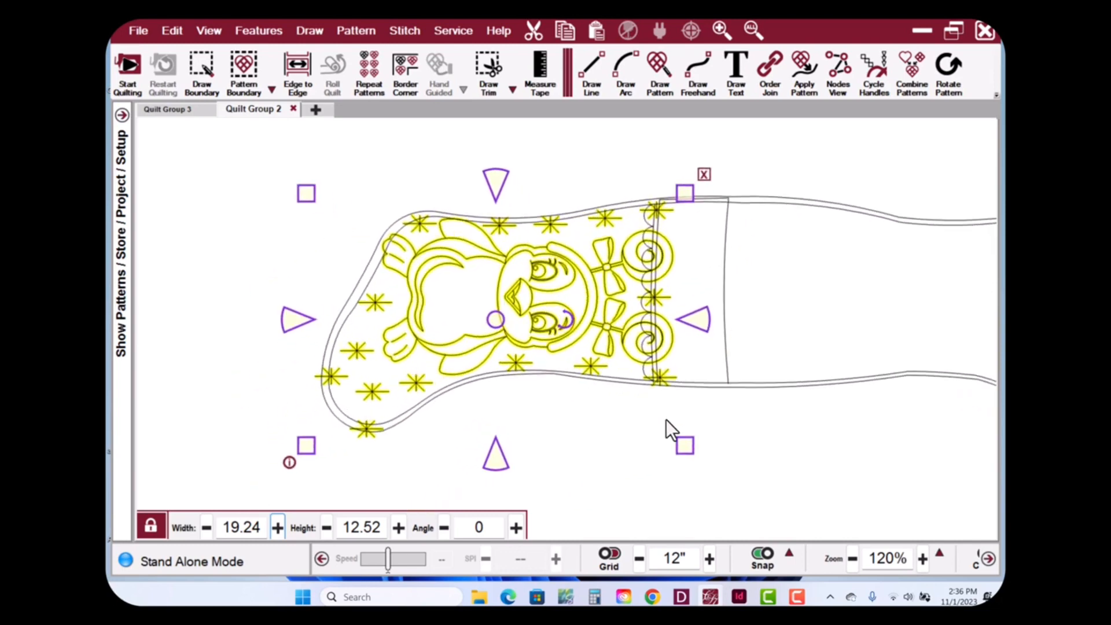
{"action": "left_click_drag", "start_coordinate": [685, 443], "coordinate": [646, 420]}
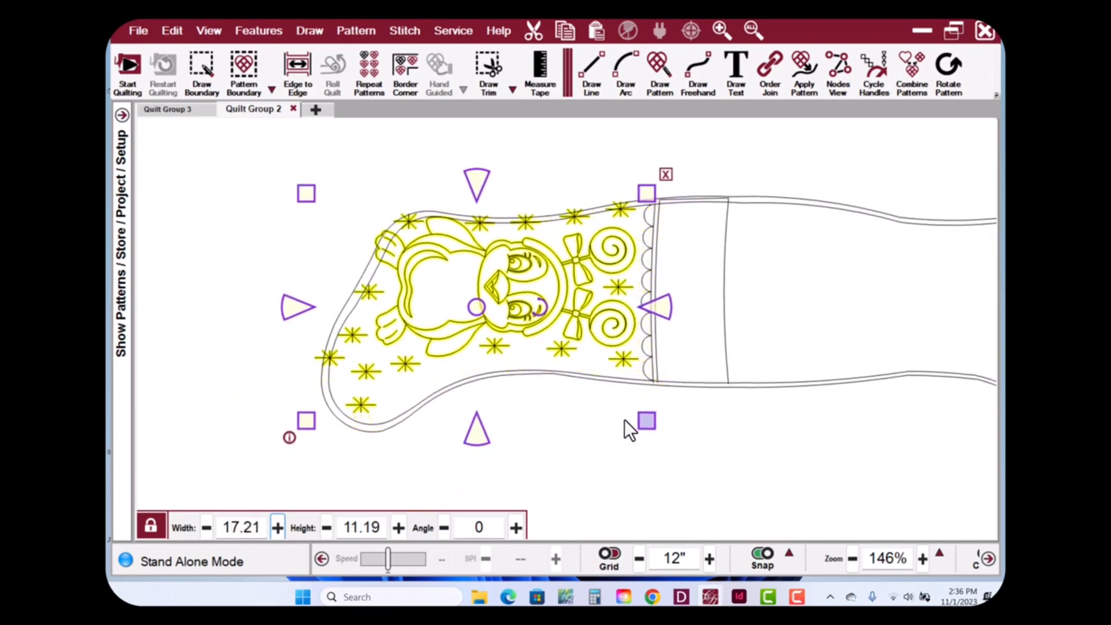
{"action": "scroll", "coordinate": [480, 315], "scroll_direction": "up", "scroll_amount": 2}
{"action": "left_click_drag", "start_coordinate": [476, 305], "coordinate": [477, 318]}
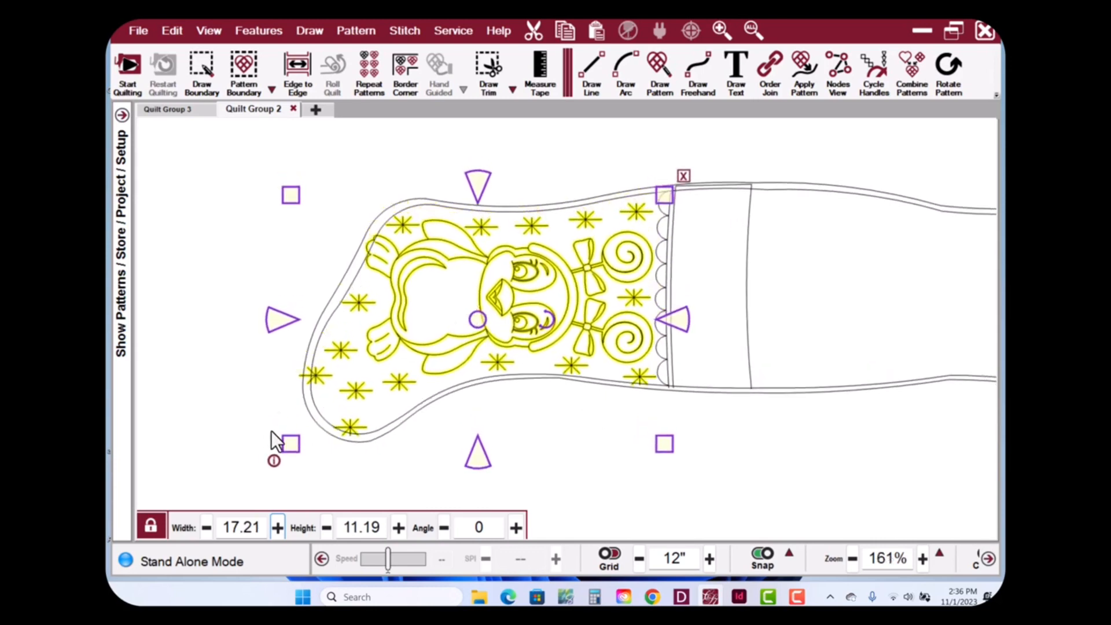
Reduce the penguin design to 16.1 wide by 10.47 high, nudge it inside the inner stocking outline, and deselect it
{"action": "left_click_drag", "start_coordinate": [291, 444], "coordinate": [314, 421]}
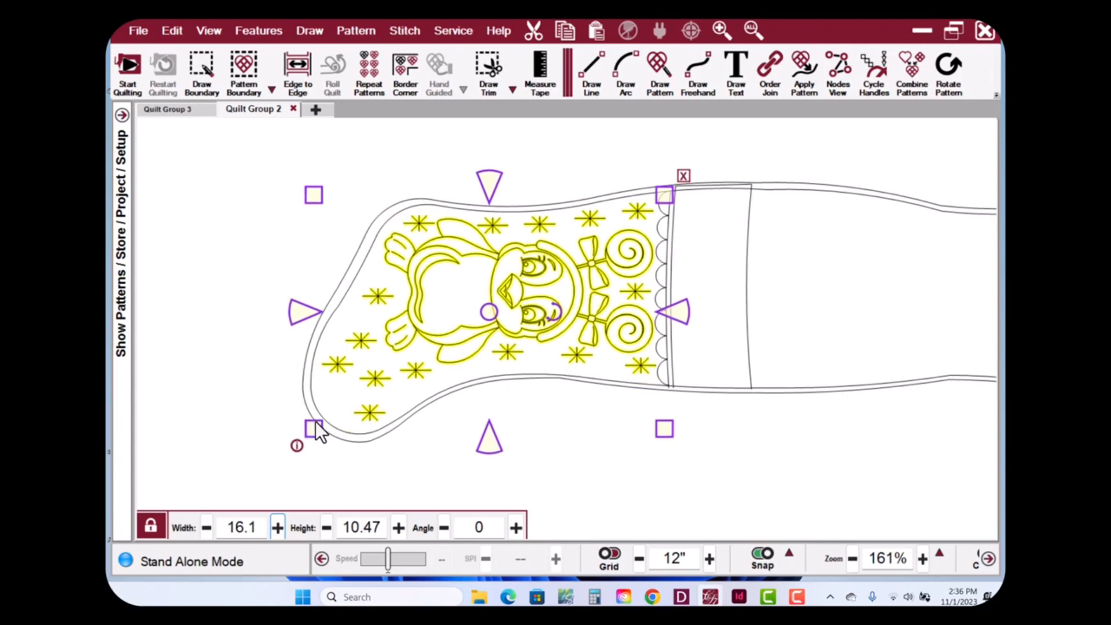
{"action": "scroll", "coordinate": [531, 355], "scroll_direction": "up", "scroll_amount": 3}
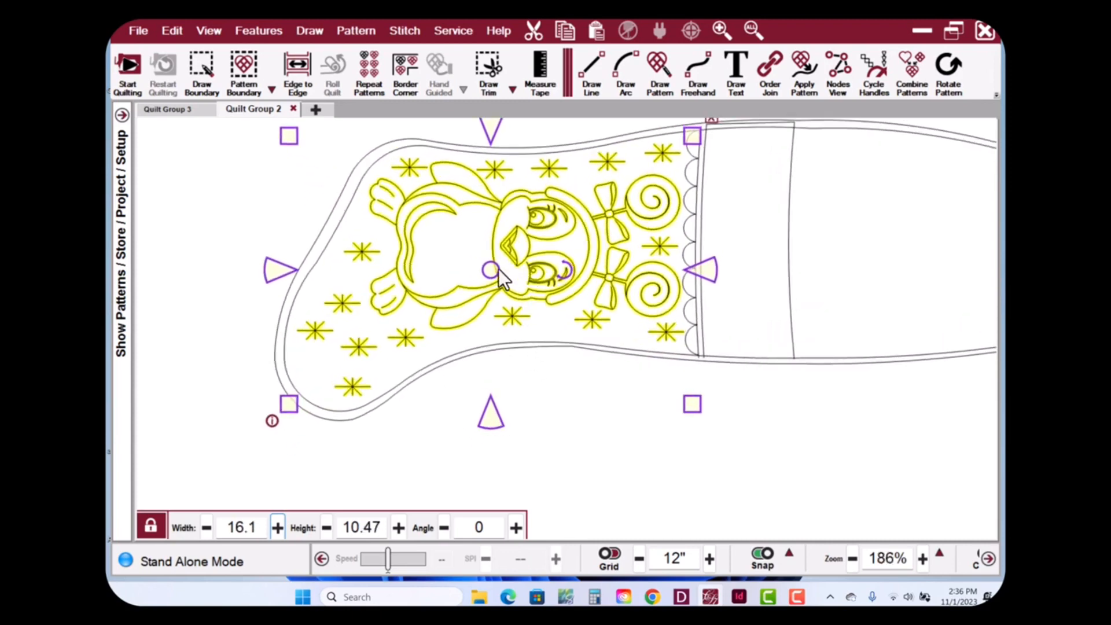
{"action": "left_click_drag", "start_coordinate": [489, 269], "coordinate": [485, 270]}
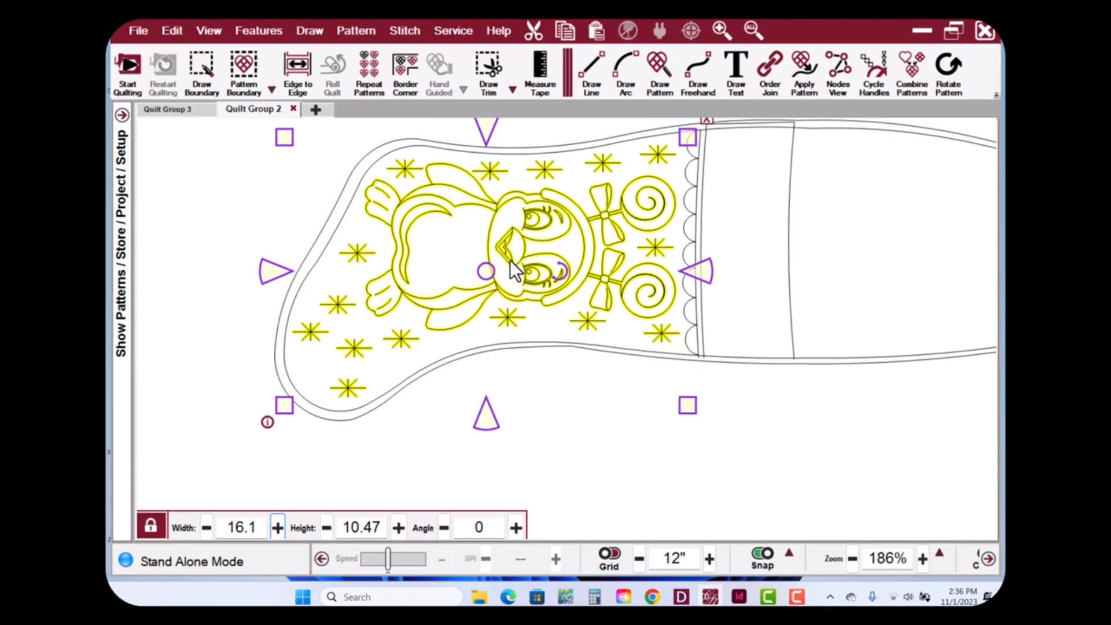
{"action": "left_click_drag", "start_coordinate": [486, 269], "coordinate": [486, 271]}
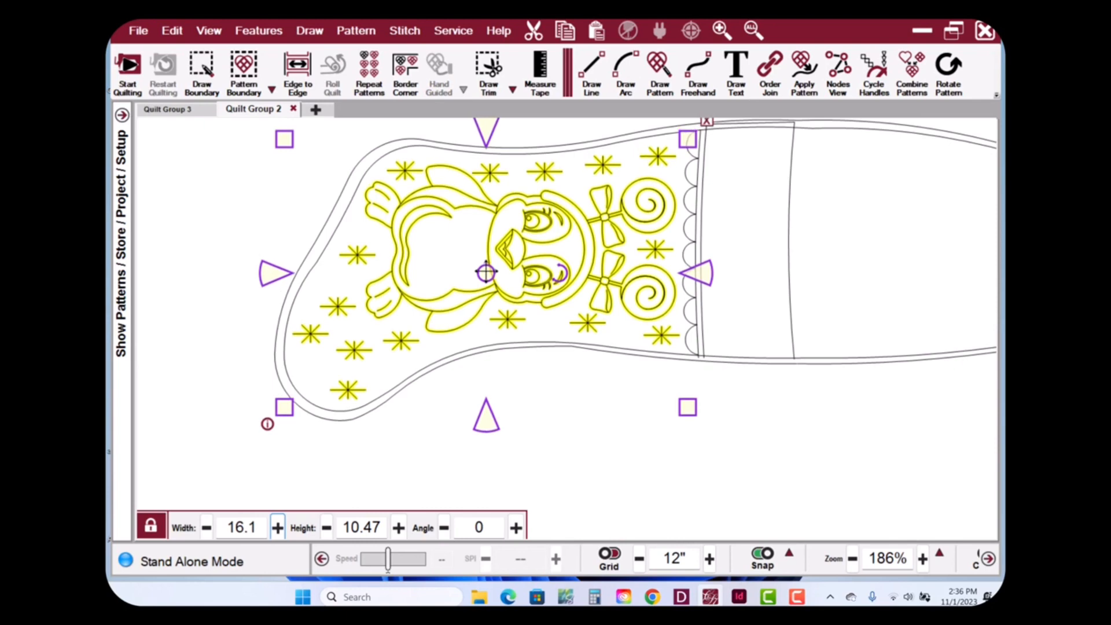
{"action": "left_click", "coordinate": [786, 470]}
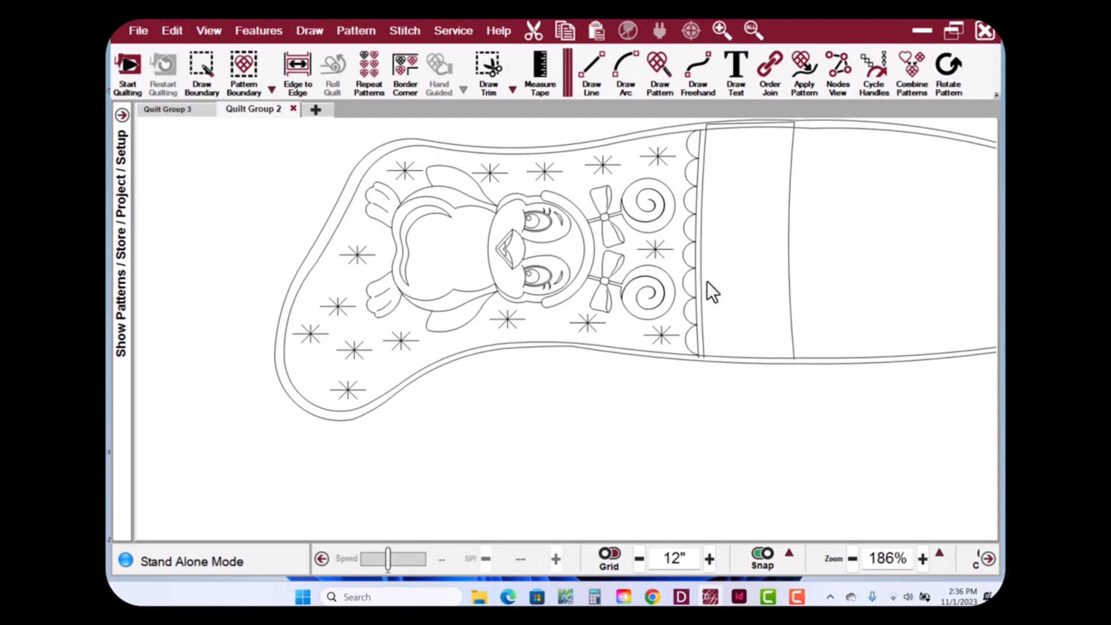
Start a Draw Text object at a point in the empty space beside the stocking's cuff
{"action": "mouse_move", "coordinate": [706, 280]}
{"action": "left_mouse_down"}
{"action": "mouse_move", "coordinate": [651, 322]}
{"action": "mouse_move", "coordinate": [659, 338]}
{"action": "left_mouse_up"}
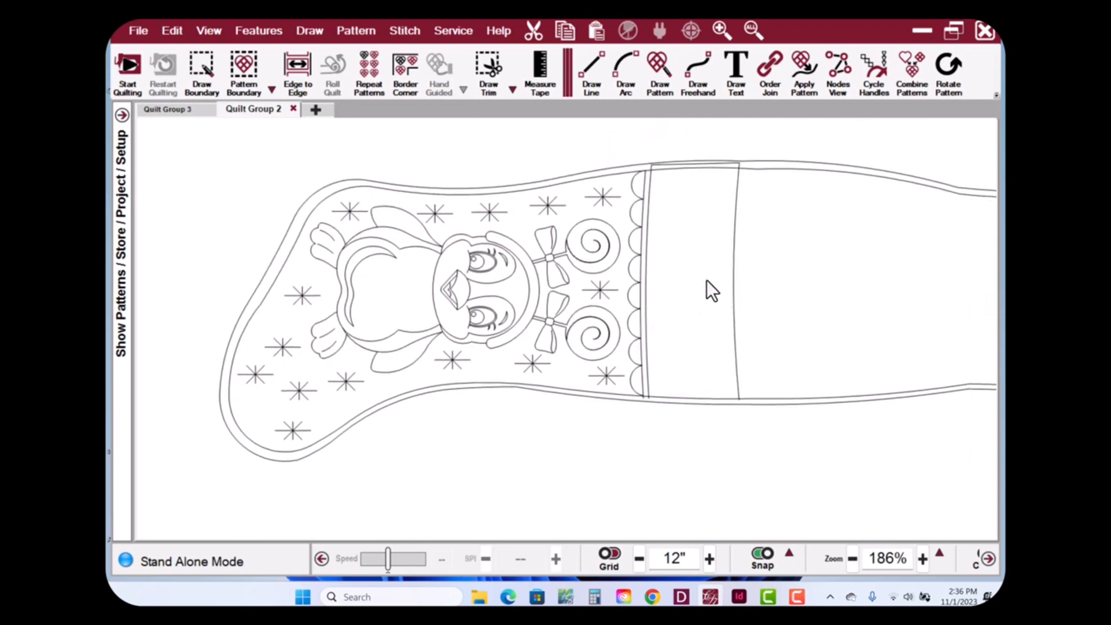
{"action": "left_click_drag", "start_coordinate": [706, 280], "coordinate": [694, 311]}
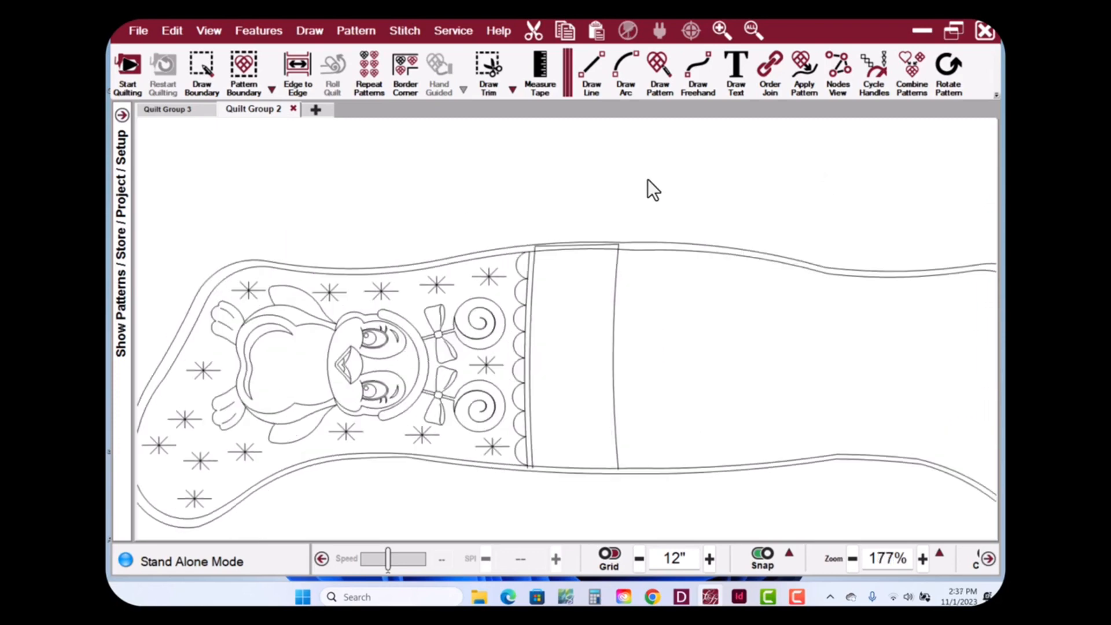
{"action": "left_click_drag", "start_coordinate": [647, 180], "coordinate": [617, 174]}
{"action": "scroll", "coordinate": [553, 171], "scroll_direction": "down", "scroll_amount": 3}
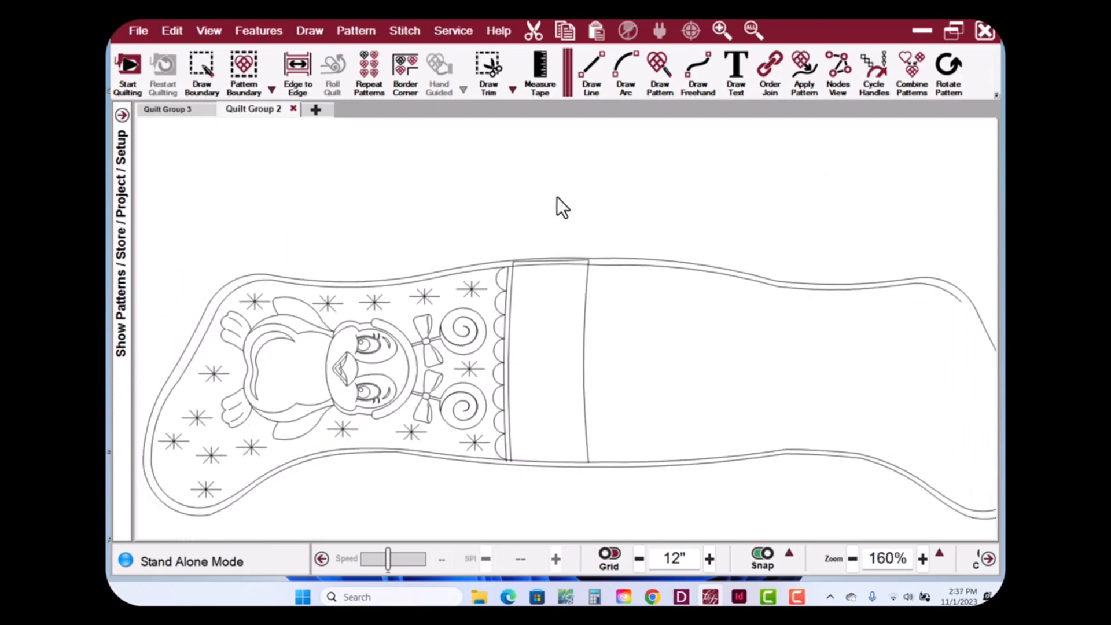
{"action": "left_click_drag", "start_coordinate": [564, 274], "coordinate": [567, 296]}
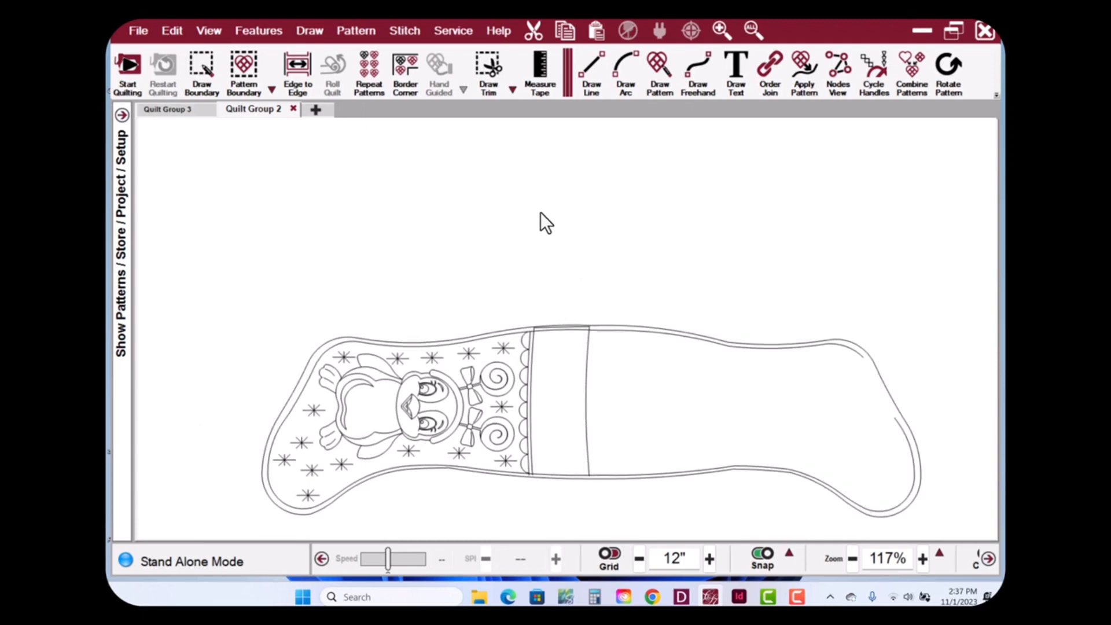
{"action": "right_click", "coordinate": [500, 194]}
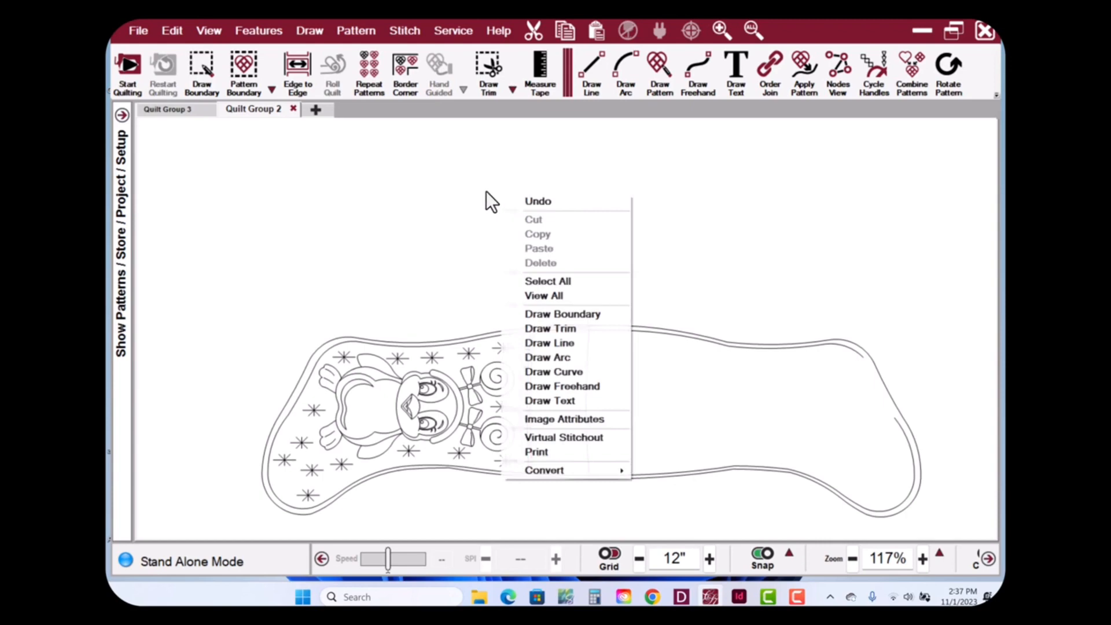
{"action": "right_click", "coordinate": [484, 185]}
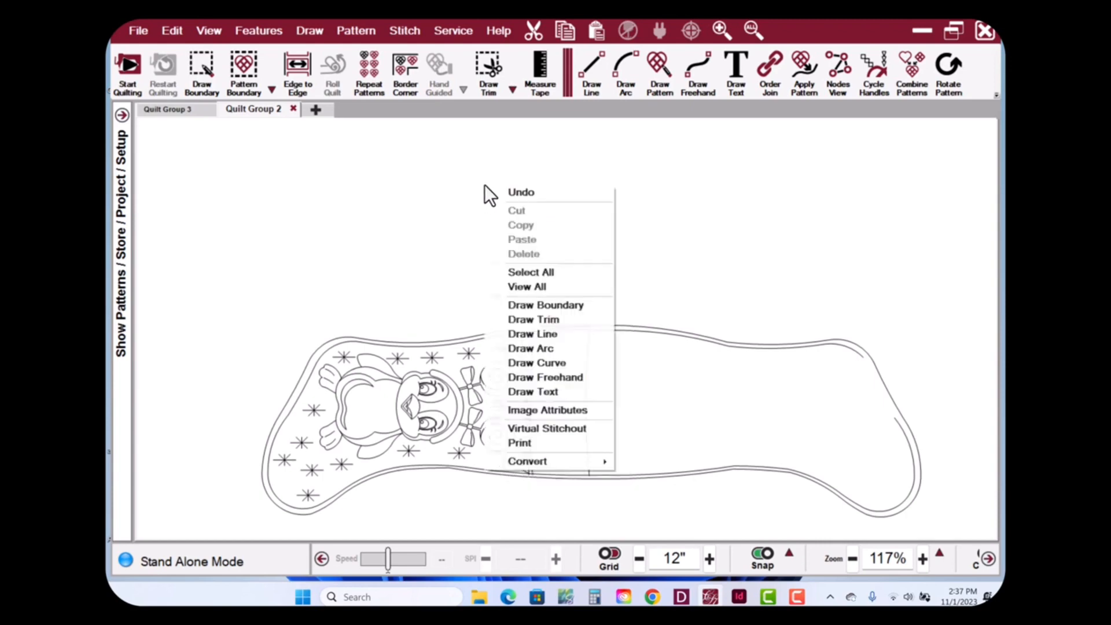
{"action": "left_click", "coordinate": [554, 393]}
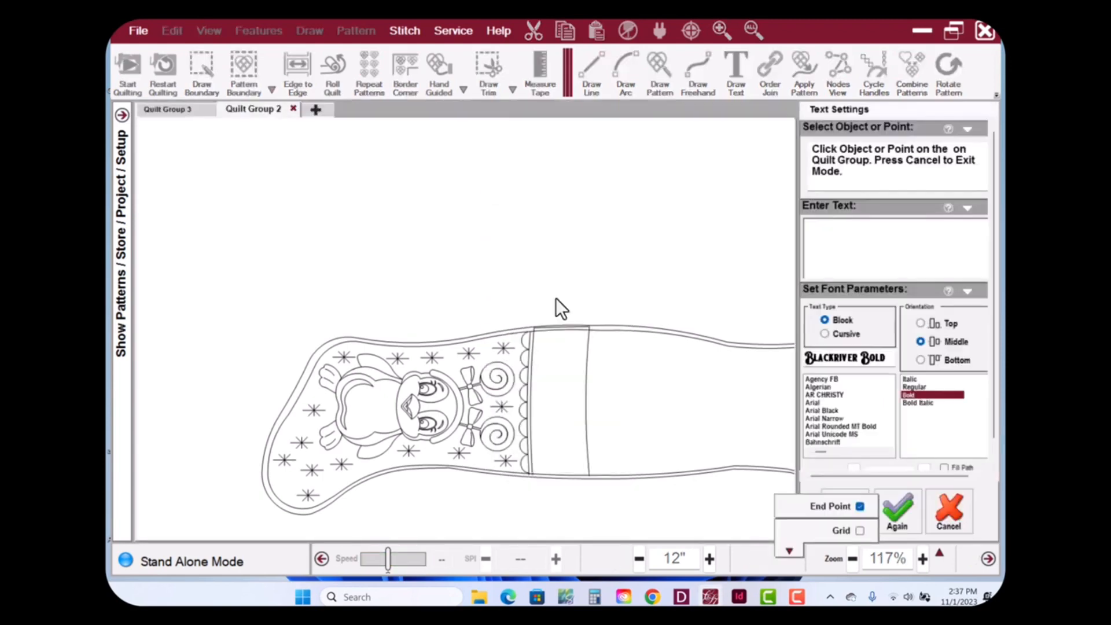
{"action": "left_click", "coordinate": [555, 297]}
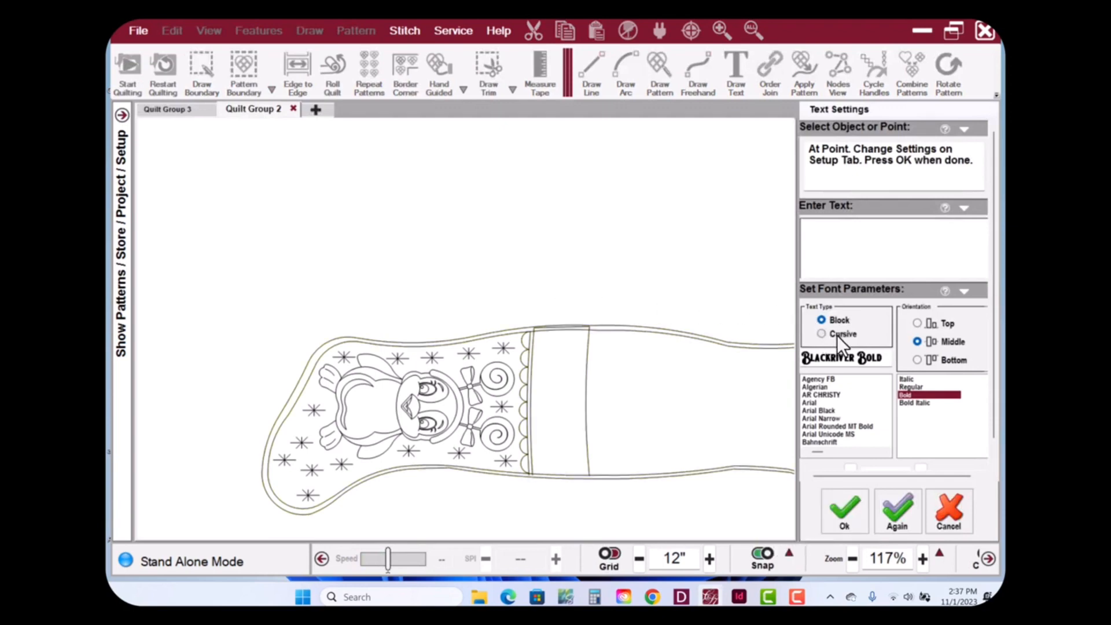
Choose the Blackadder ITC font for the block text and enter the word Noel
{"action": "scroll", "coordinate": [886, 451], "scroll_direction": "down", "scroll_amount": 3}
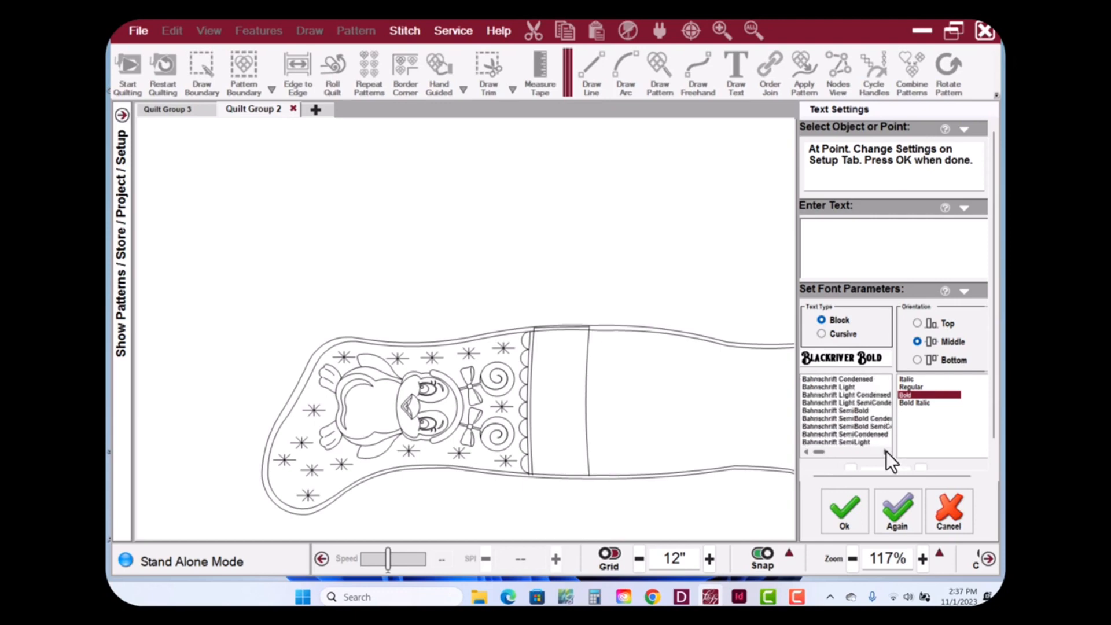
{"action": "left_click", "coordinate": [886, 451]}
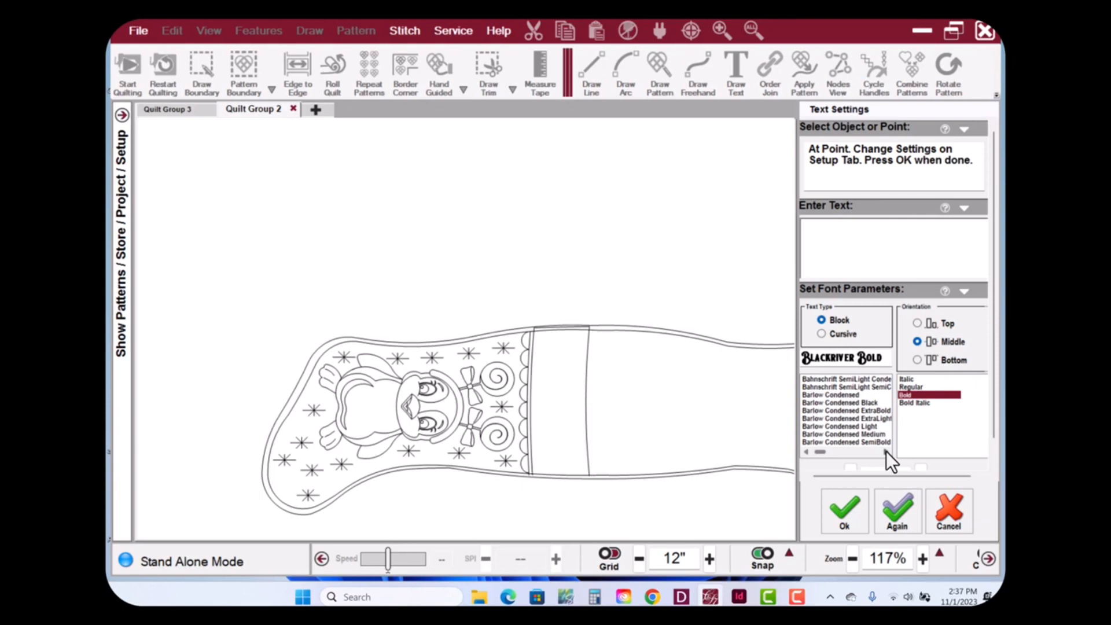
{"action": "scroll", "coordinate": [886, 451], "scroll_direction": "down", "scroll_amount": 3}
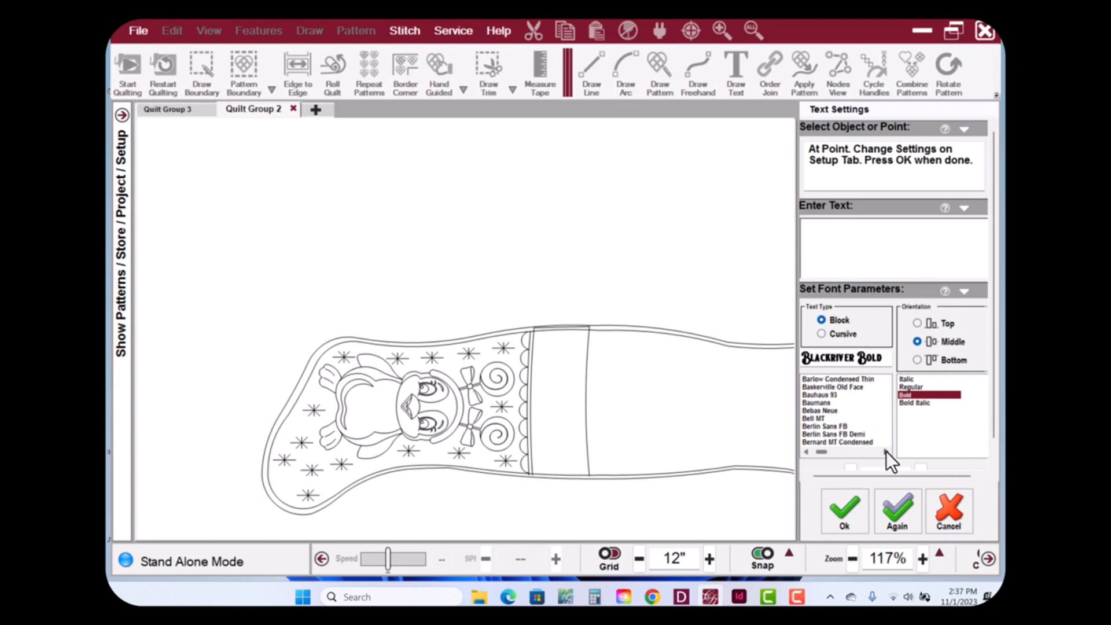
{"action": "scroll", "coordinate": [886, 451], "scroll_direction": "down", "scroll_amount": 3}
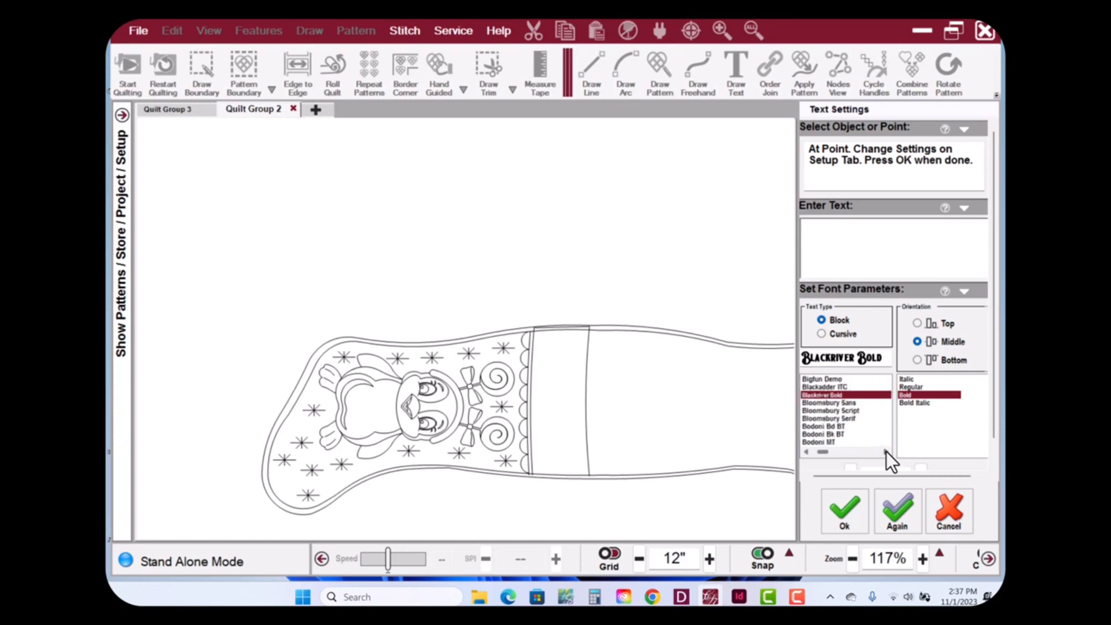
{"action": "left_click", "coordinate": [838, 387]}
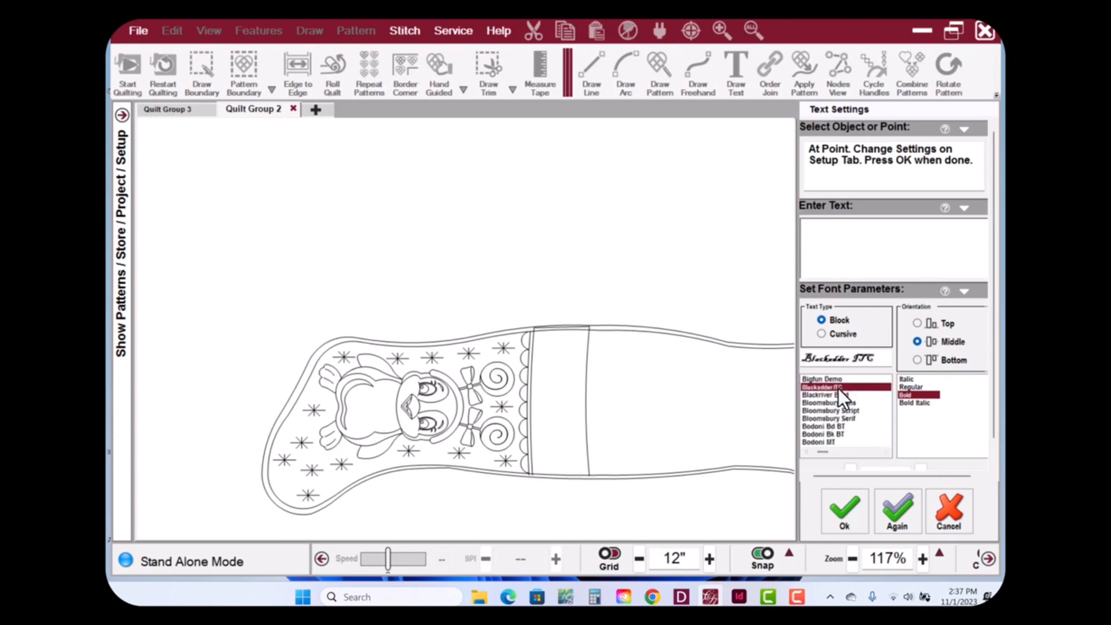
{"action": "left_click", "coordinate": [867, 251]}
{"action": "type", "text": "Noel"}
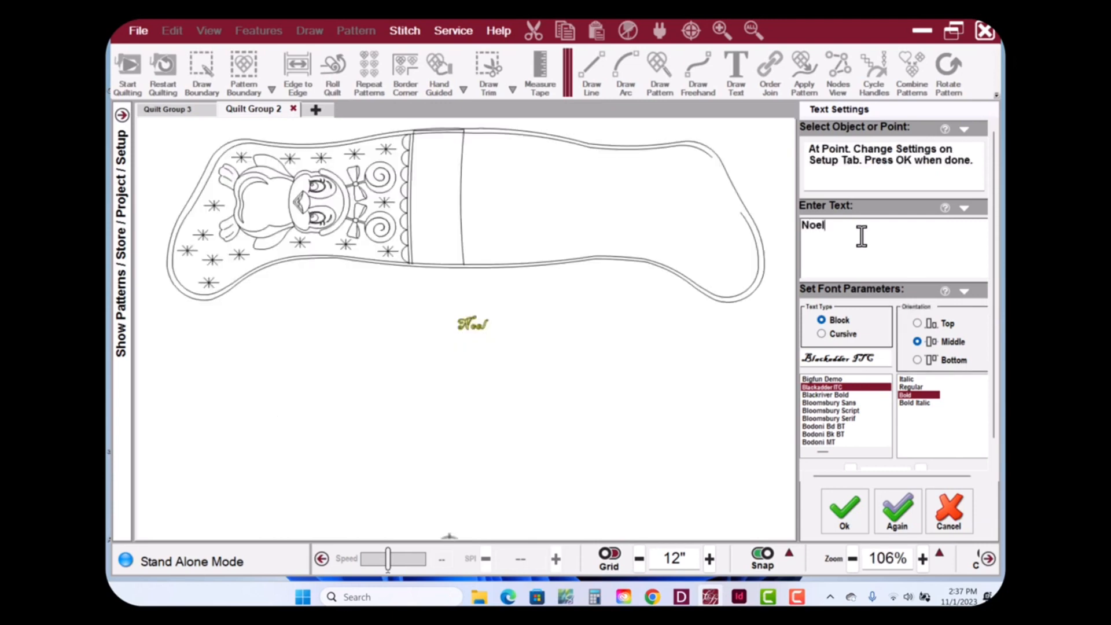
Inspect the Noel lettering, preview it in Blackriver Bold, return it to Blackadder ITC, and start a second Noel beneath it
{"action": "scroll", "coordinate": [529, 339], "scroll_direction": "up", "scroll_amount": 6}
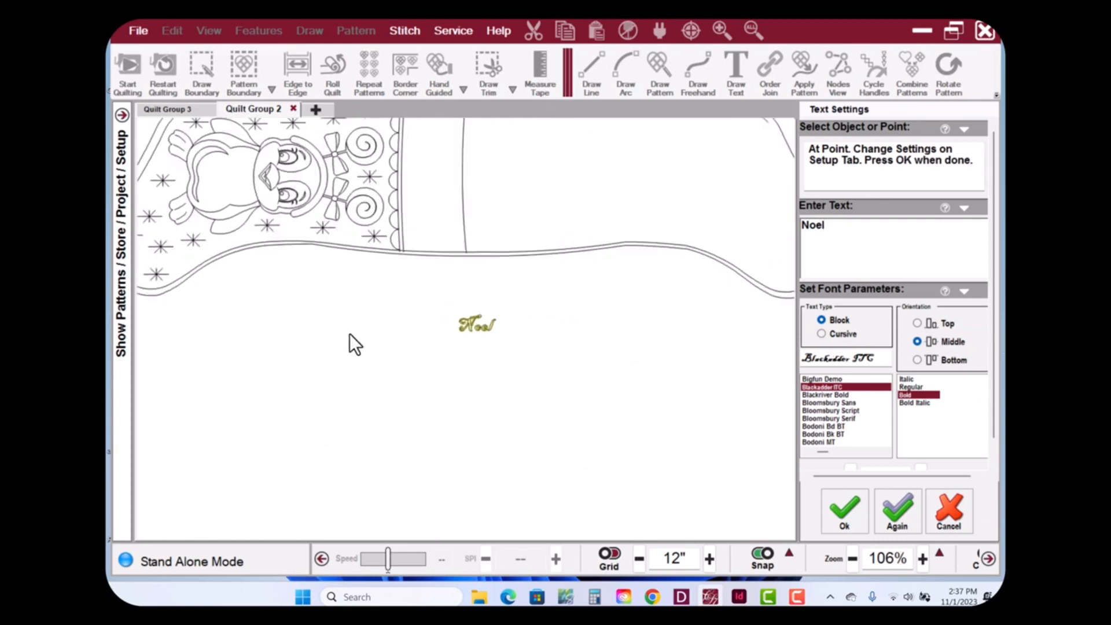
{"action": "scroll", "coordinate": [449, 322], "scroll_direction": "up", "scroll_amount": 4}
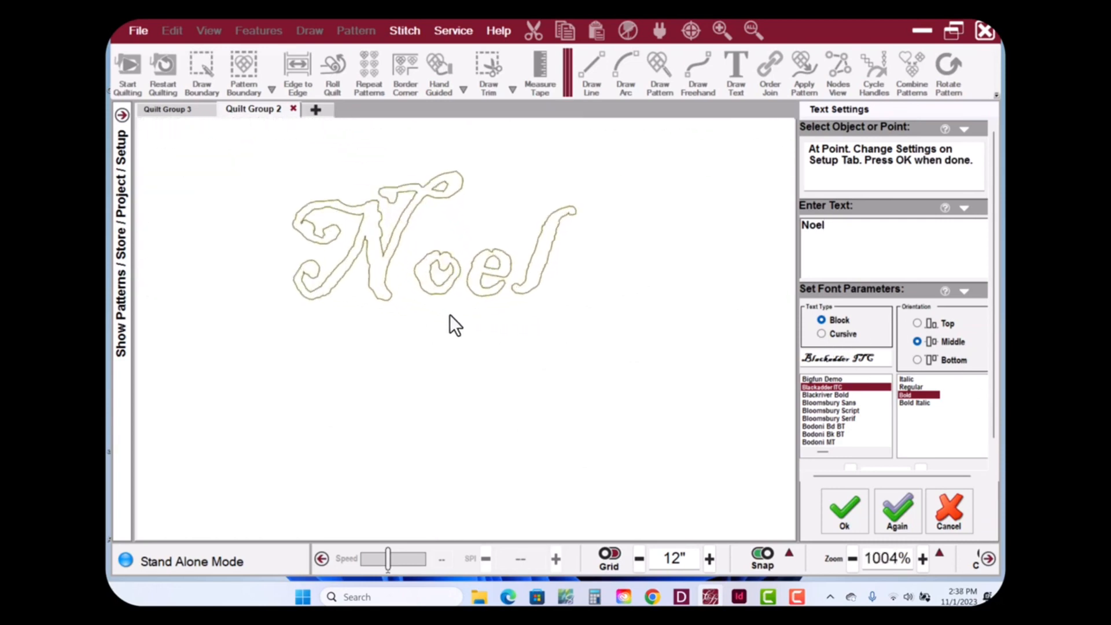
{"action": "scroll", "coordinate": [537, 394], "scroll_direction": "up", "scroll_amount": 1}
{"action": "scroll", "coordinate": [537, 394], "scroll_direction": "up", "scroll_amount": 1}
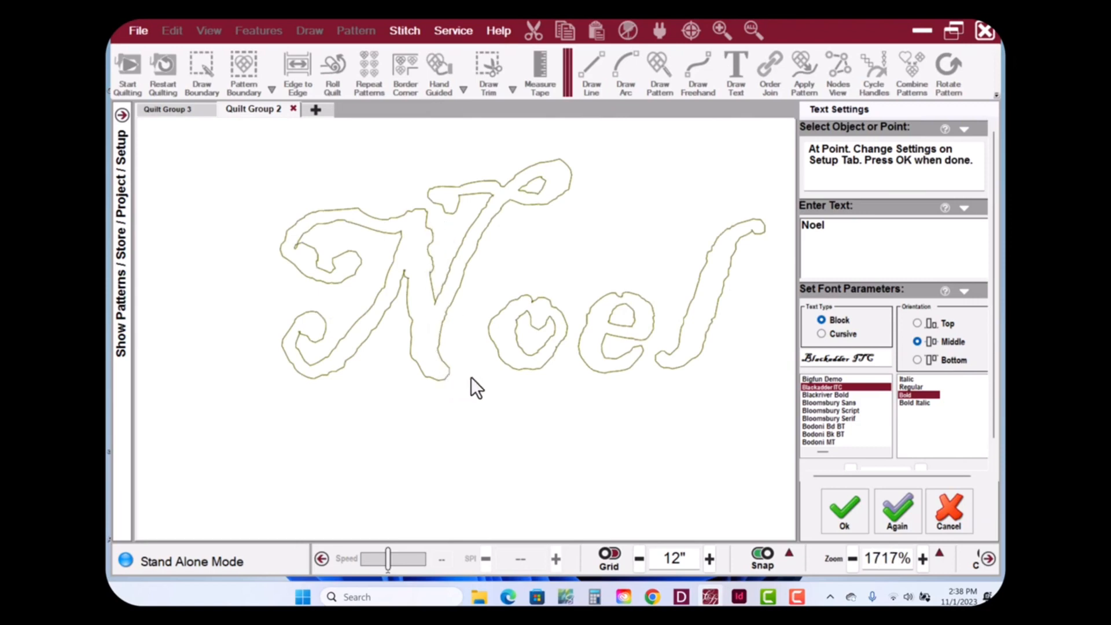
{"action": "middle_click", "coordinate": [619, 449]}
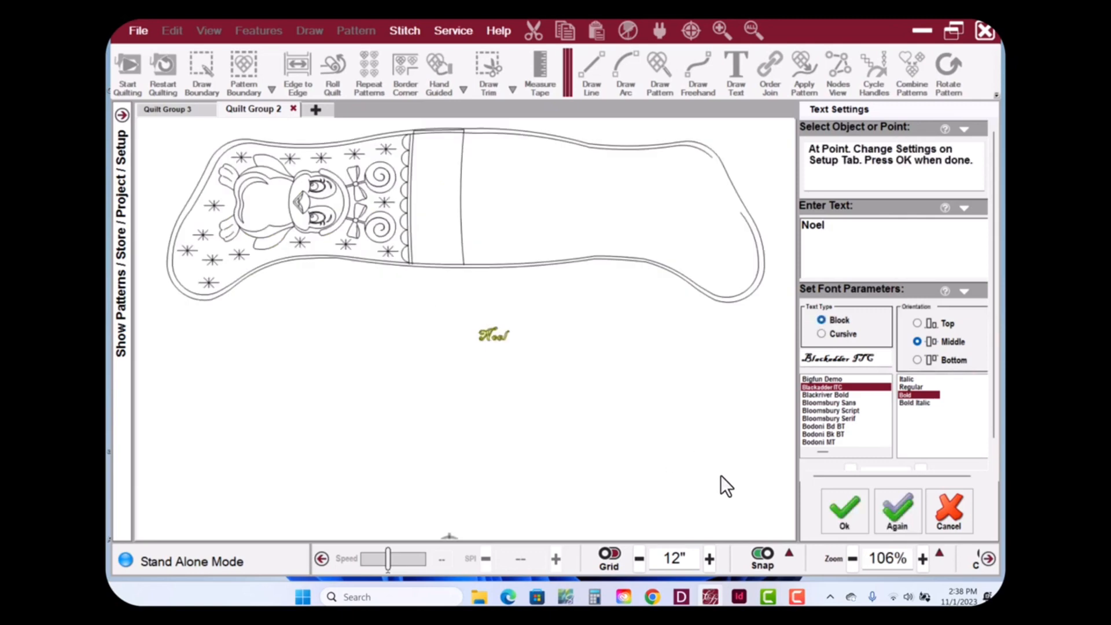
{"action": "left_click", "coordinate": [827, 395]}
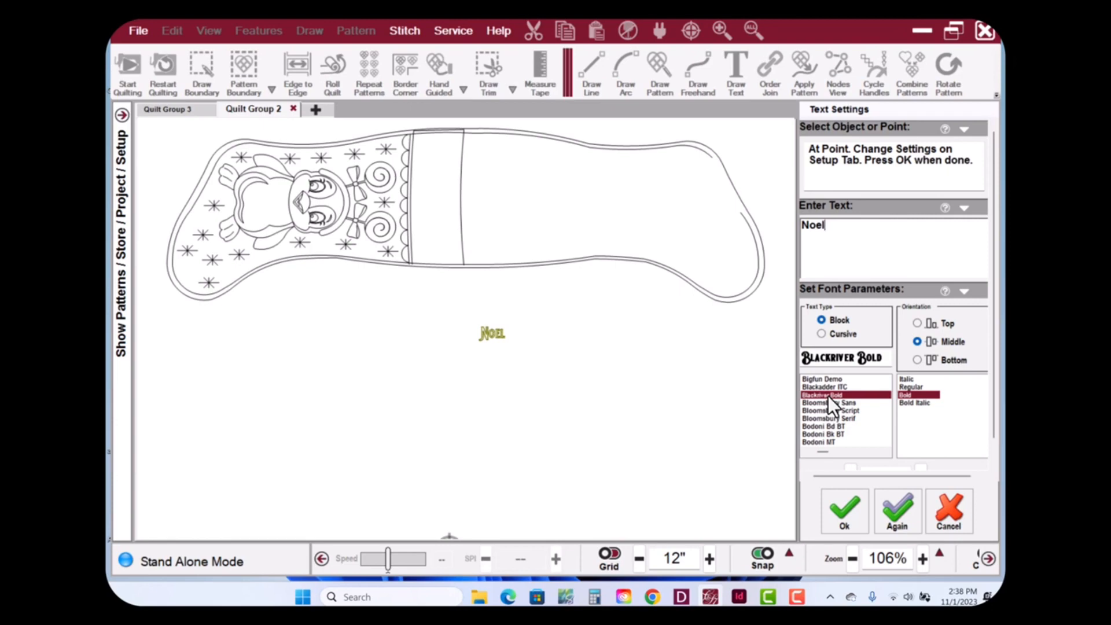
{"action": "left_click", "coordinate": [828, 387]}
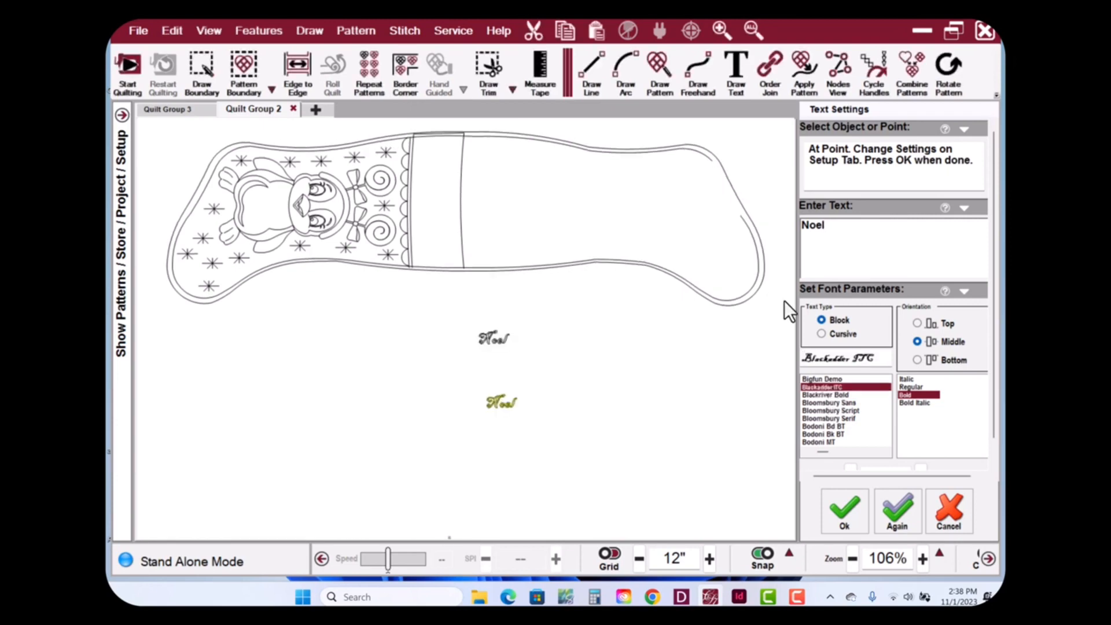
Set the second Noel to Blackriver Bold and place it directly beneath the Blackadder ITC version for comparison
{"action": "left_click", "coordinate": [831, 395]}
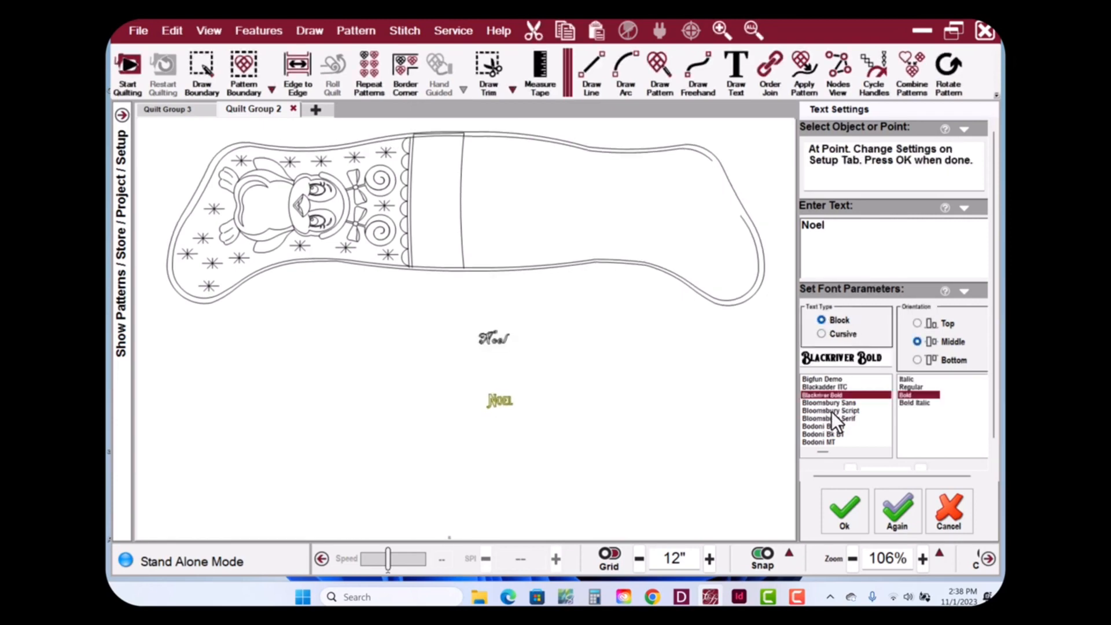
{"action": "scroll", "coordinate": [505, 405], "scroll_direction": "up", "scroll_amount": 5}
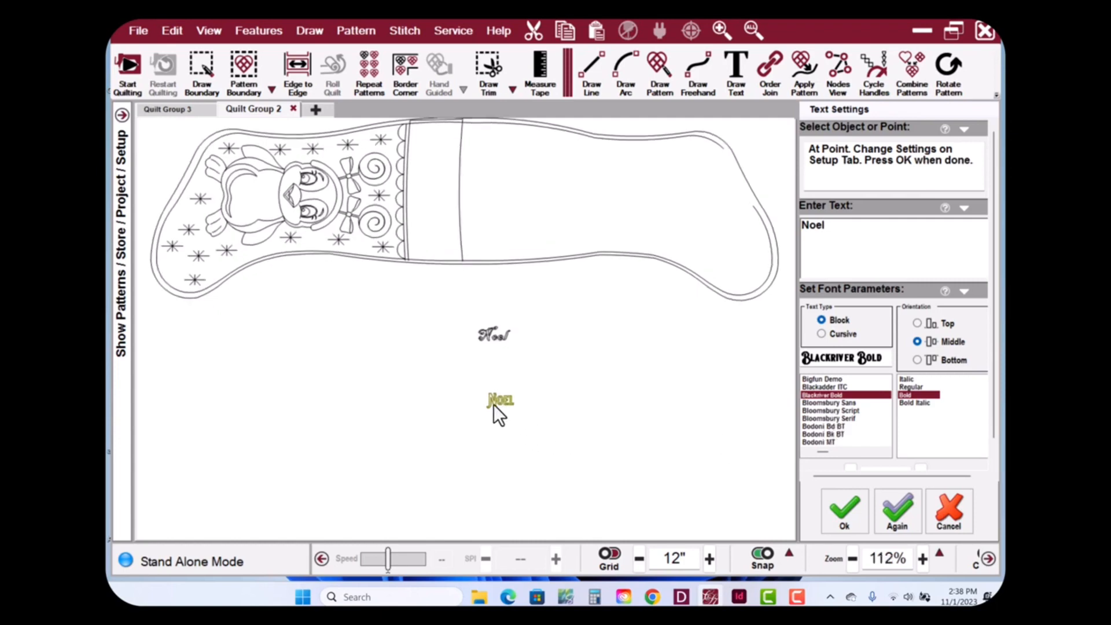
{"action": "scroll", "coordinate": [512, 402], "scroll_direction": "up", "scroll_amount": 1}
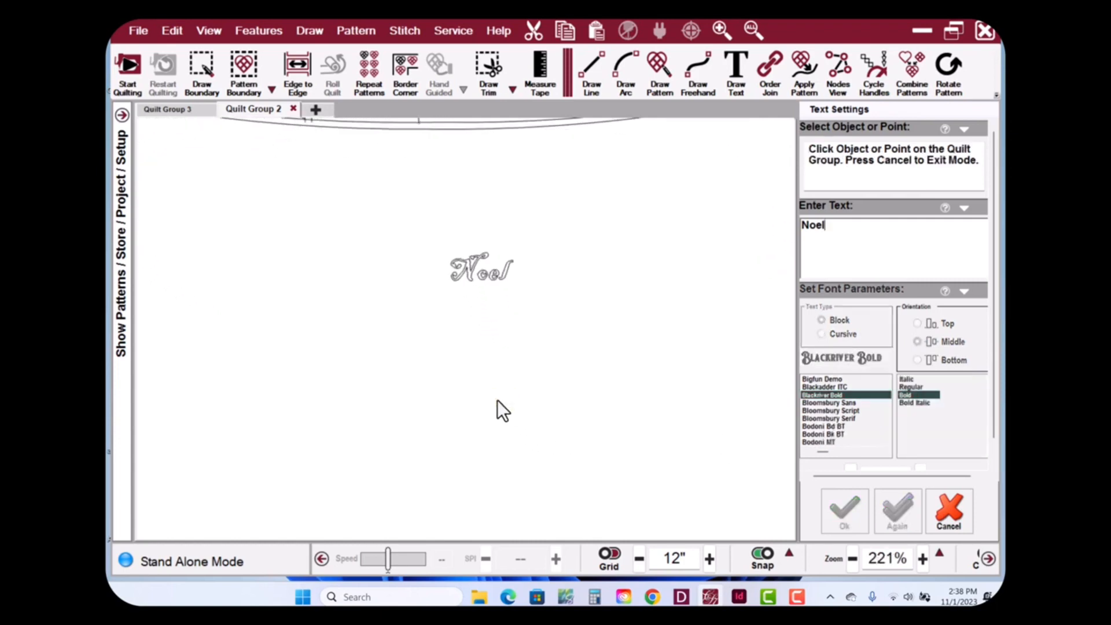
{"action": "left_click", "coordinate": [449, 316]}
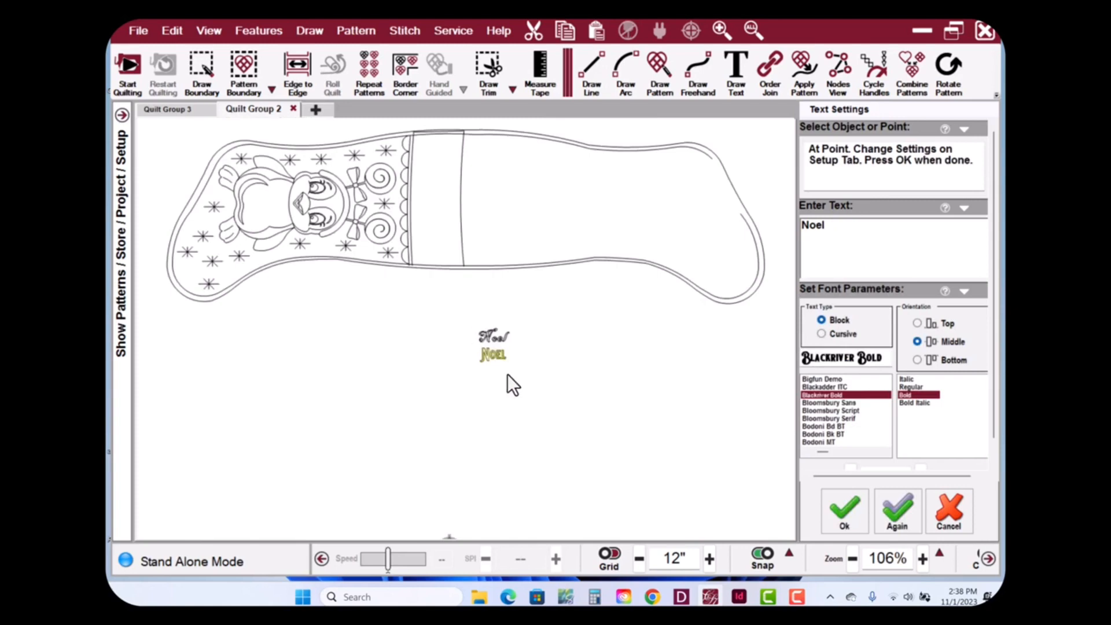
{"action": "scroll", "coordinate": [508, 373], "scroll_direction": "up", "scroll_amount": 6}
{"action": "scroll", "coordinate": [498, 345], "scroll_direction": "up", "scroll_amount": 5}
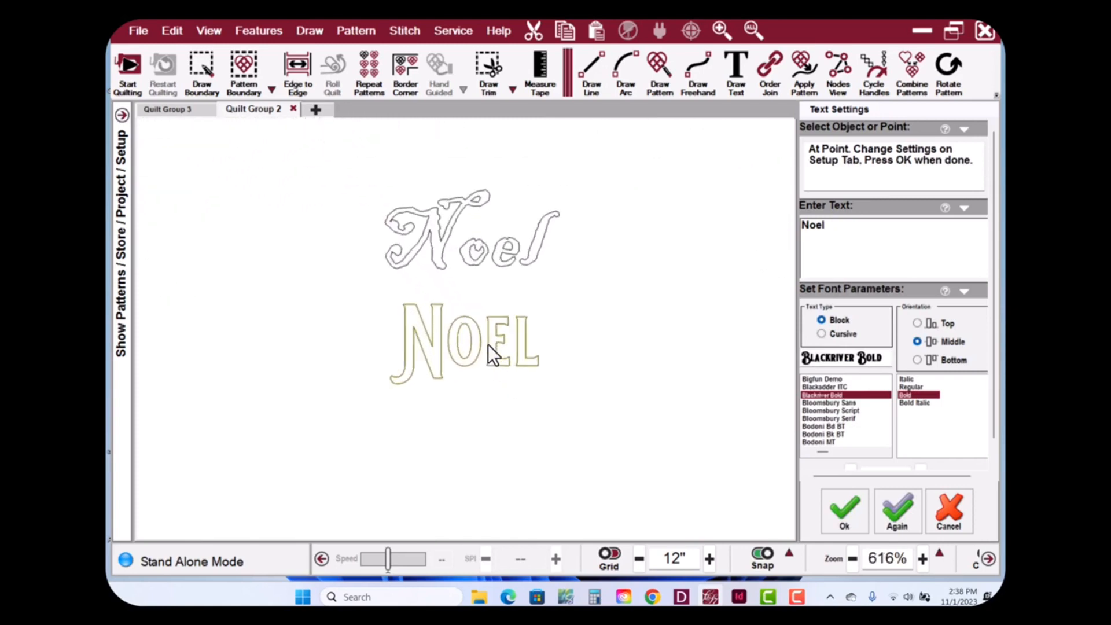
Place a third Noel below the Blackriver Bold version and set its font to Royal Signage Rg
{"action": "scroll", "coordinate": [391, 351], "scroll_direction": "up", "scroll_amount": 1}
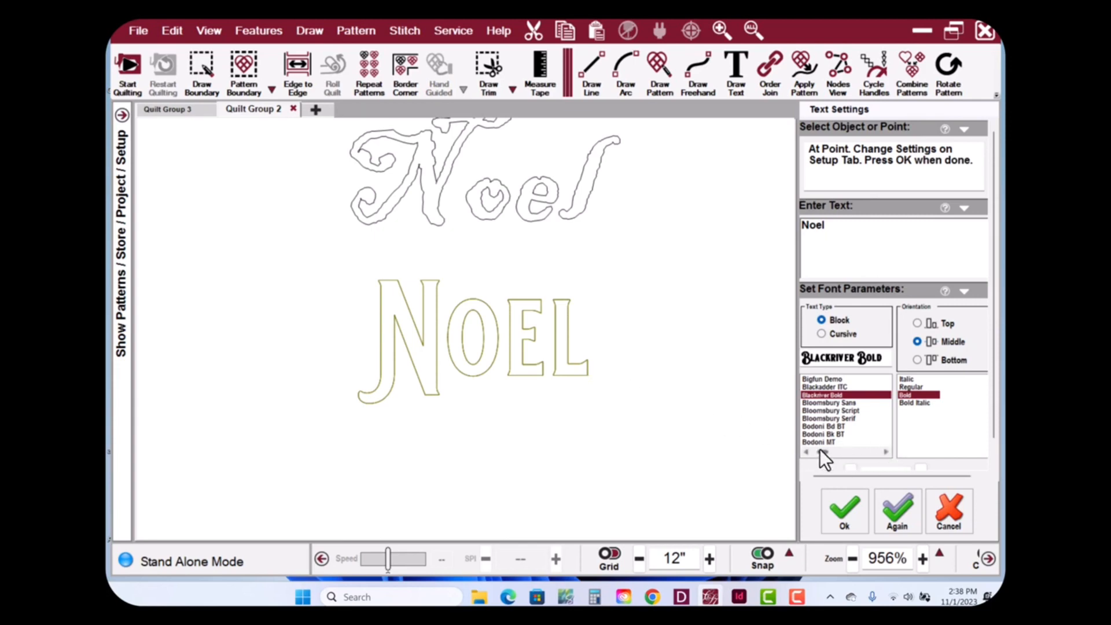
{"action": "left_click_drag", "start_coordinate": [819, 449], "coordinate": [852, 452]}
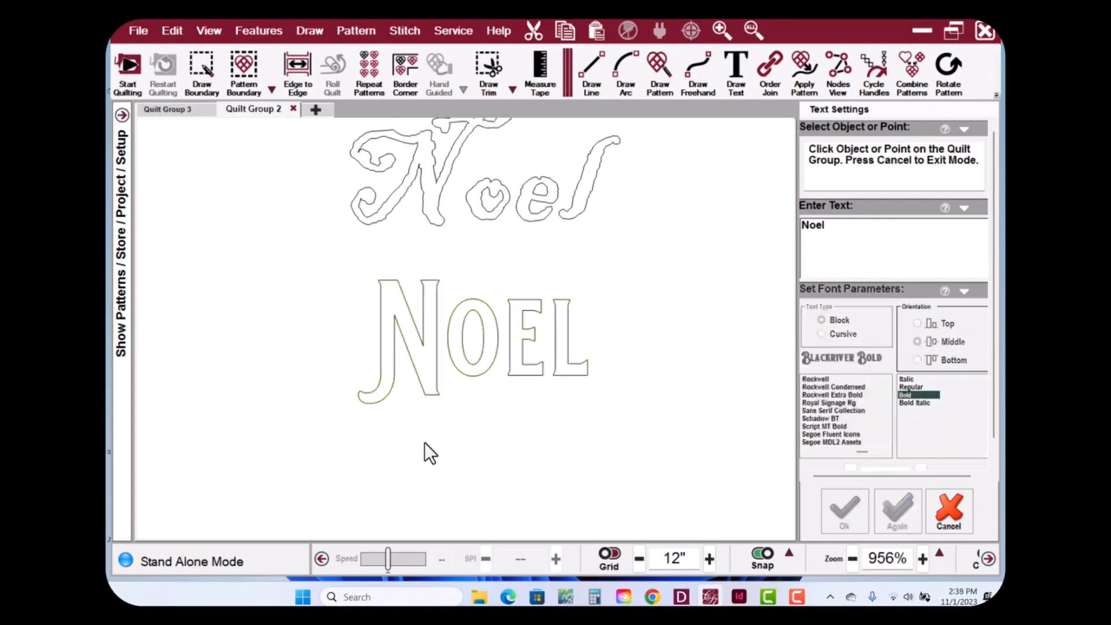
{"action": "left_click", "coordinate": [433, 463]}
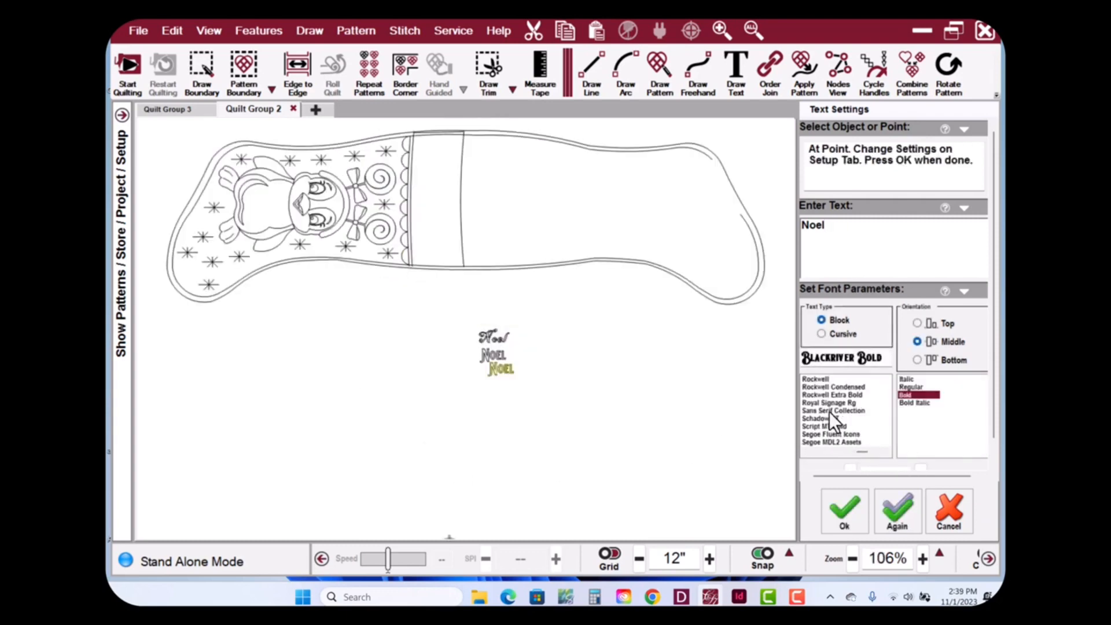
{"action": "left_click", "coordinate": [831, 403]}
{"action": "scroll", "coordinate": [523, 396], "scroll_direction": "up", "scroll_amount": 5}
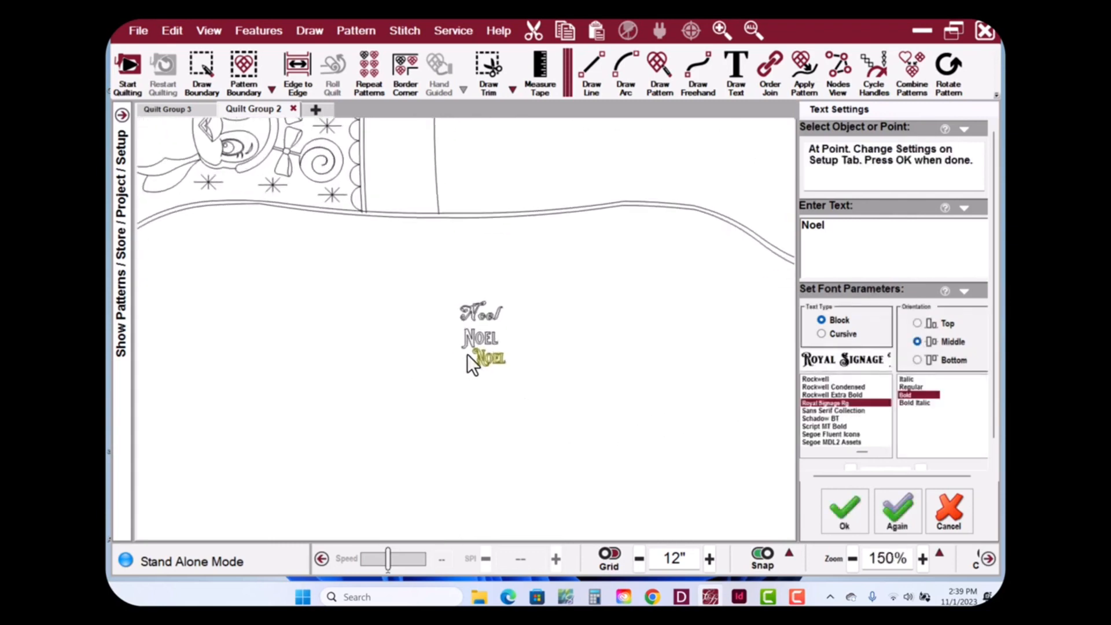
{"action": "scroll", "coordinate": [519, 371], "scroll_direction": "up", "scroll_amount": 1}
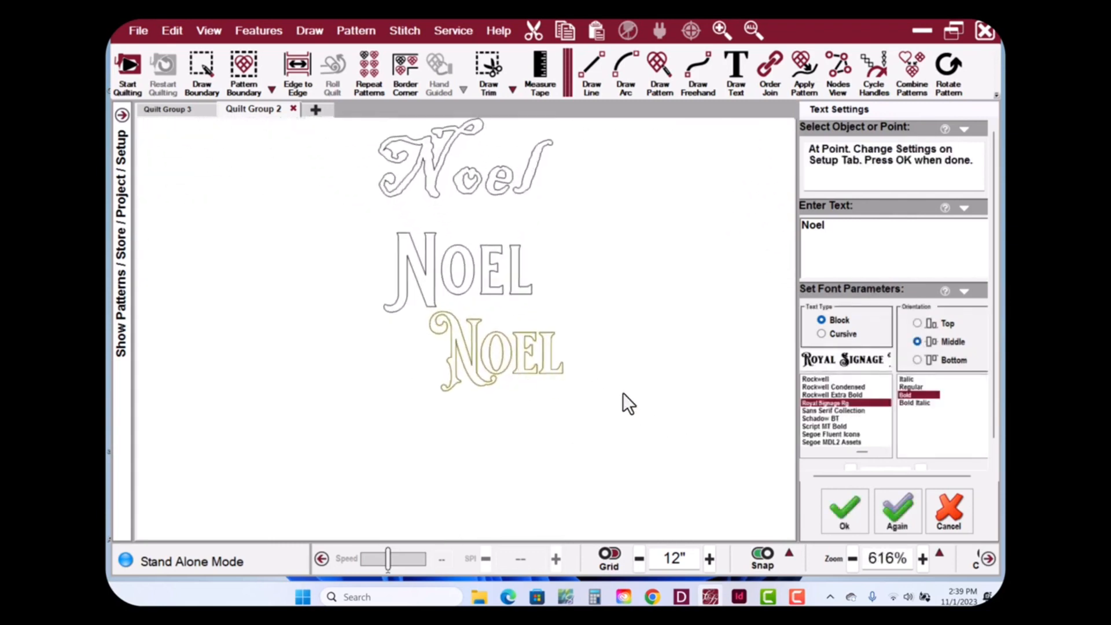
Discard the misaligned Royal Signage Noel, place it again directly beneath the Blackriver Bold version, and finish the text
{"action": "left_click", "coordinate": [521, 356]}
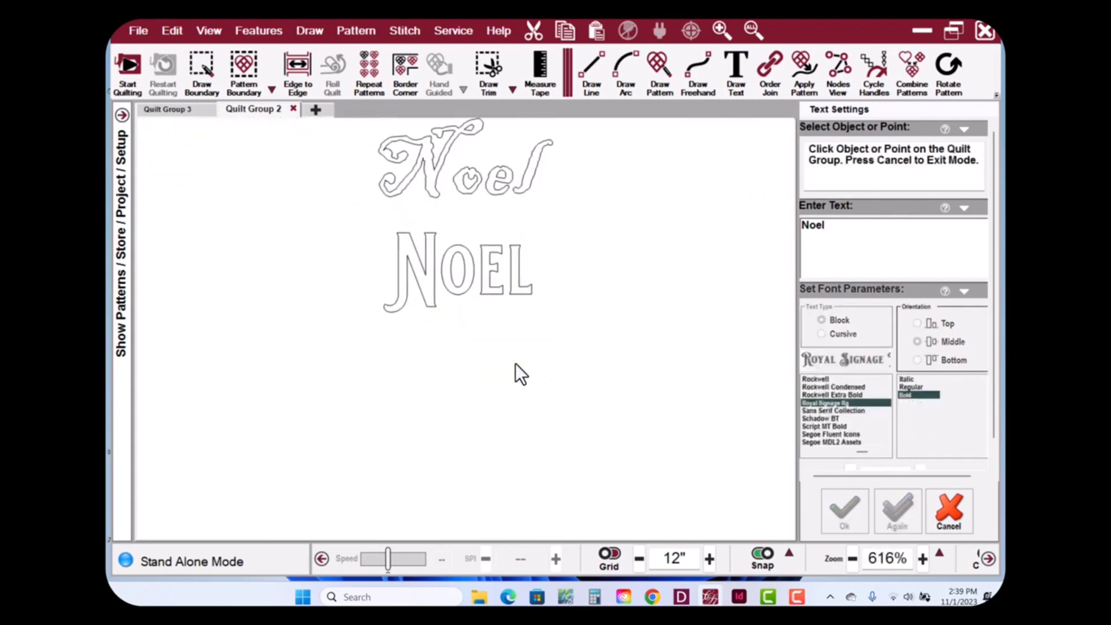
{"action": "left_click", "coordinate": [389, 375]}
{"action": "scroll", "coordinate": [752, 451], "scroll_direction": "up", "scroll_amount": 1}
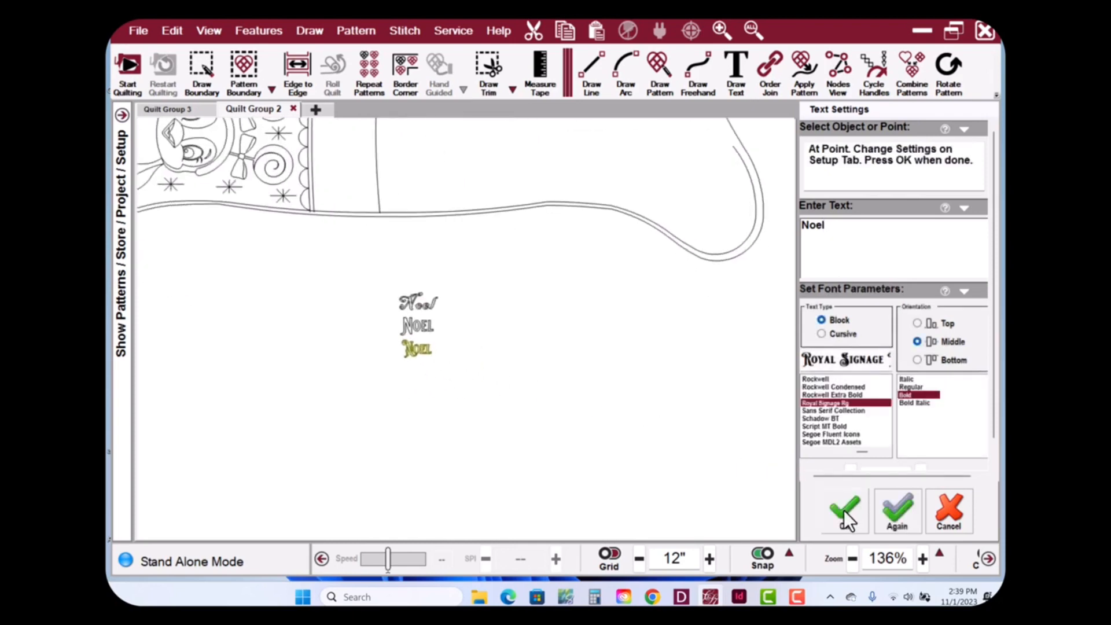
{"action": "left_click", "coordinate": [844, 510]}
Examine the three Noel letterings up close to compare the shapes of the fonts
{"action": "scroll", "coordinate": [435, 317], "scroll_direction": "up", "scroll_amount": 2}
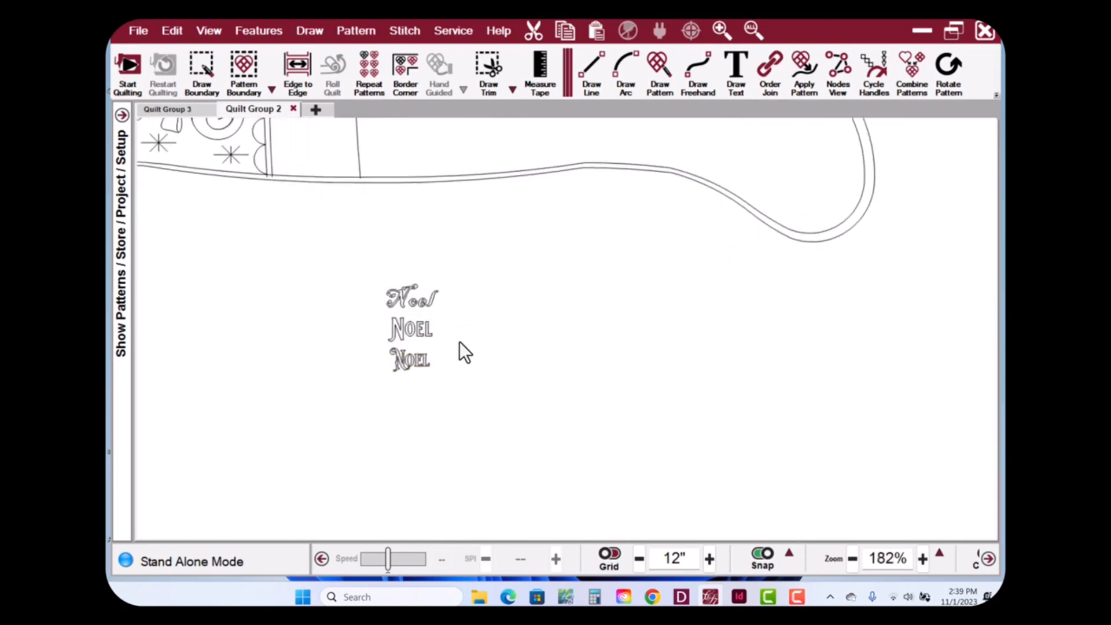
{"action": "scroll", "coordinate": [514, 347], "scroll_direction": "up", "scroll_amount": 1}
{"action": "scroll", "coordinate": [500, 349], "scroll_direction": "up", "scroll_amount": 3}
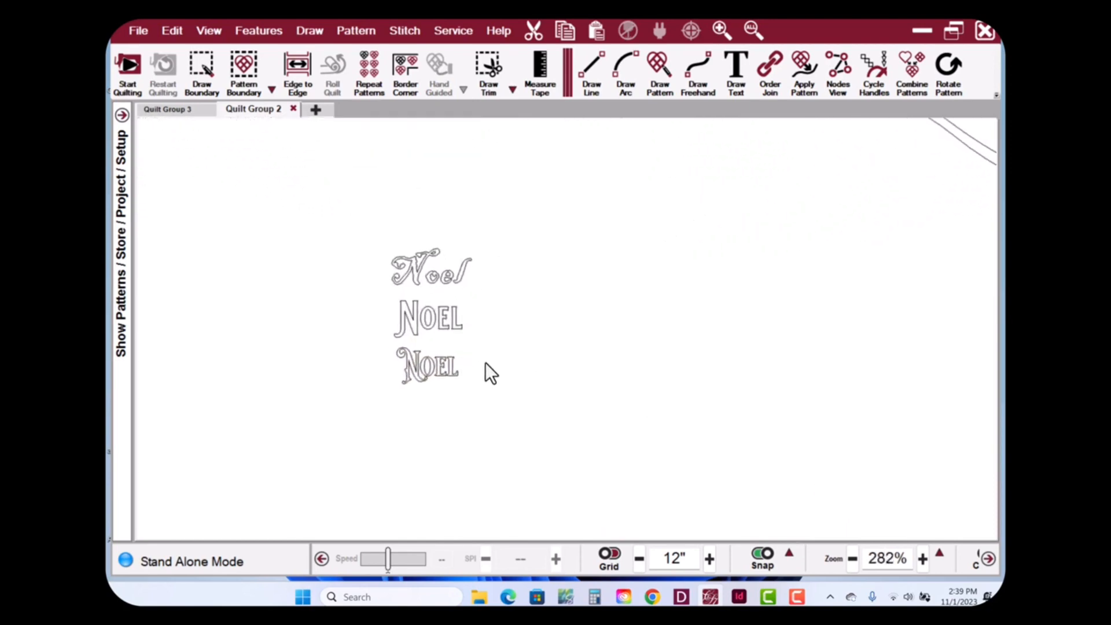
{"action": "scroll", "coordinate": [484, 362], "scroll_direction": "down", "scroll_amount": 1}
{"action": "scroll", "coordinate": [467, 363], "scroll_direction": "up", "scroll_amount": 3}
{"action": "left_click_drag", "start_coordinate": [447, 365], "coordinate": [540, 373]}
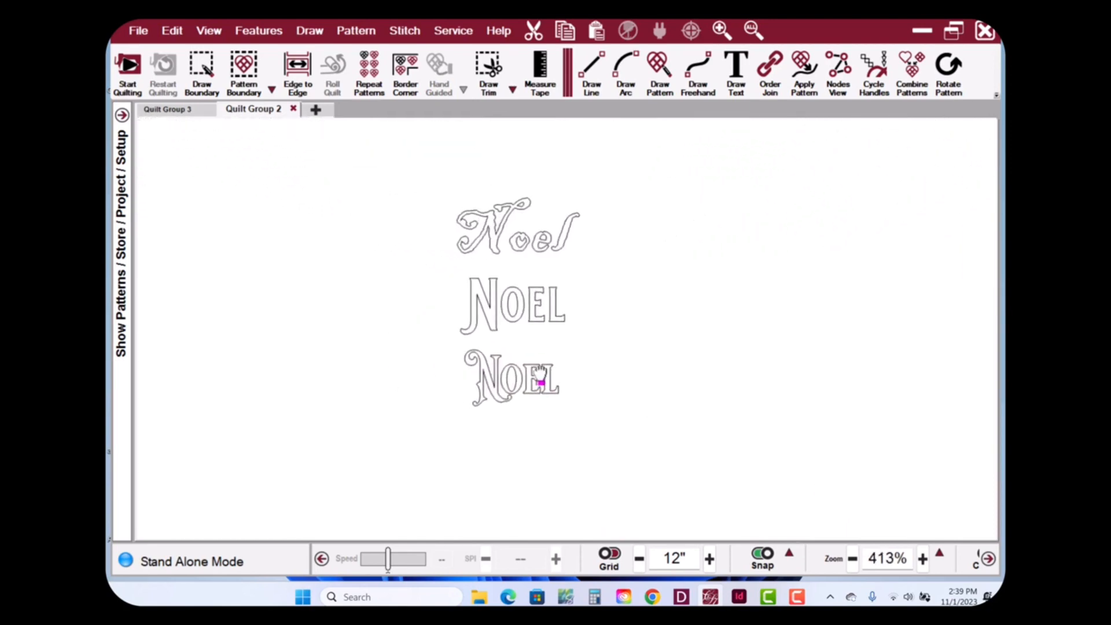
{"action": "scroll", "coordinate": [550, 379], "scroll_direction": "up", "scroll_amount": 3}
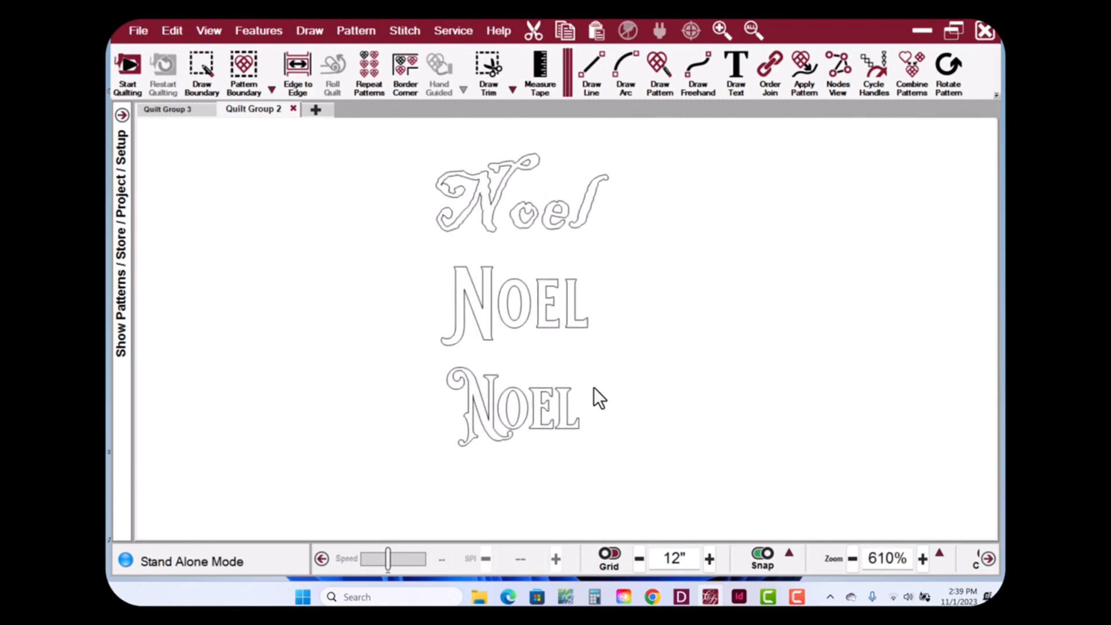
{"action": "scroll", "coordinate": [593, 387], "scroll_direction": "up", "scroll_amount": 1}
{"action": "left_click_drag", "start_coordinate": [593, 387], "coordinate": [629, 397]}
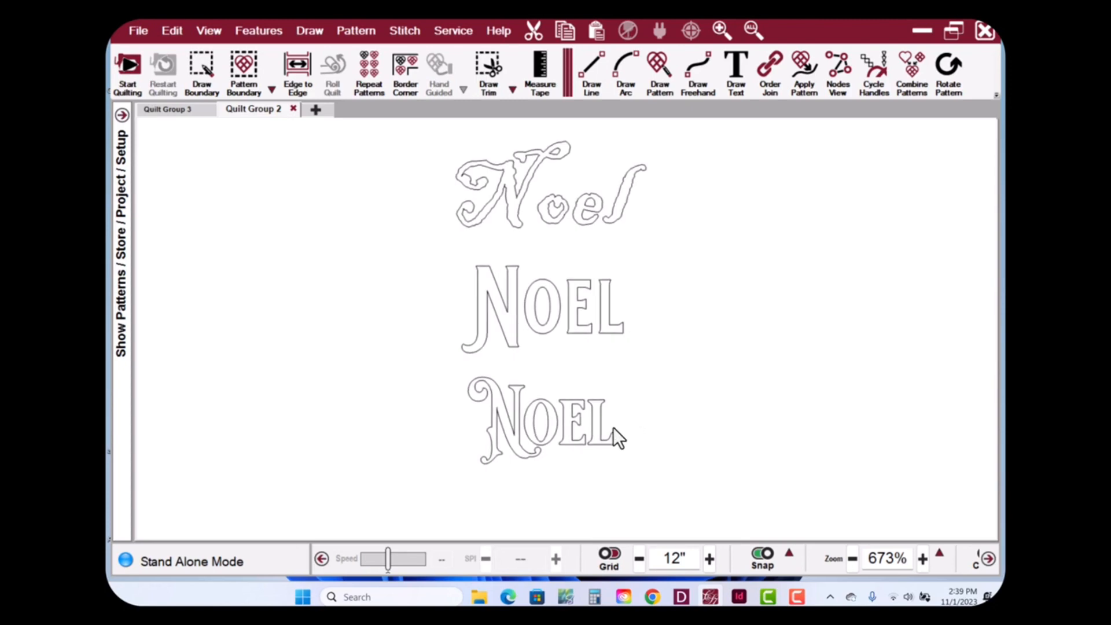
Shift the Blackriver Bold and Royal Signage Noels slightly so they line up beneath the Blackadder ITC version
{"action": "left_click", "coordinate": [619, 220]}
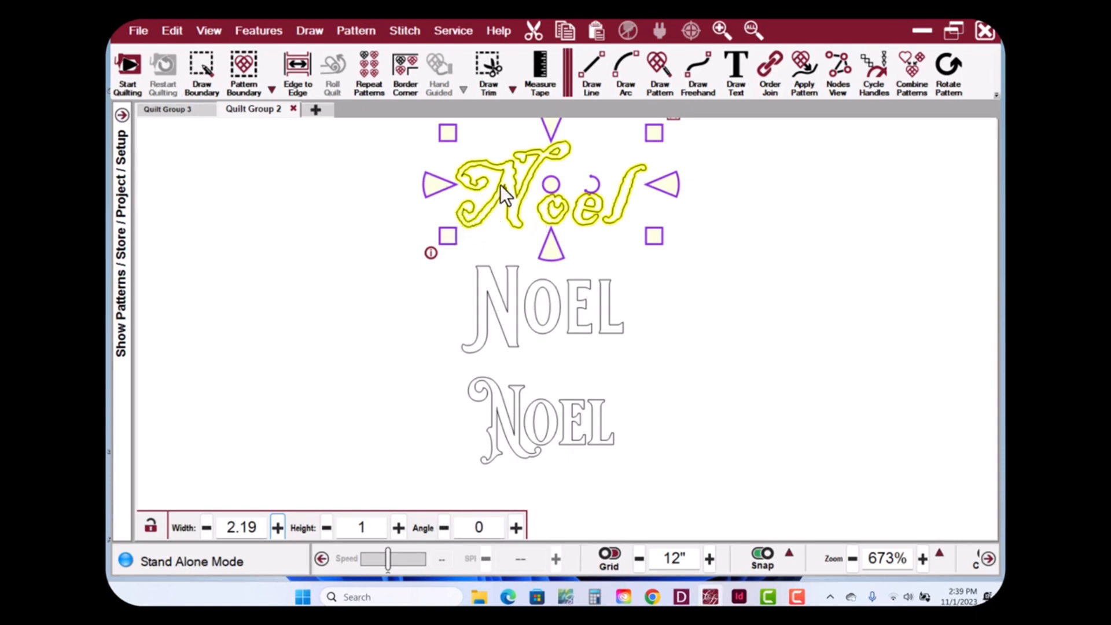
{"action": "left_click", "coordinate": [536, 327]}
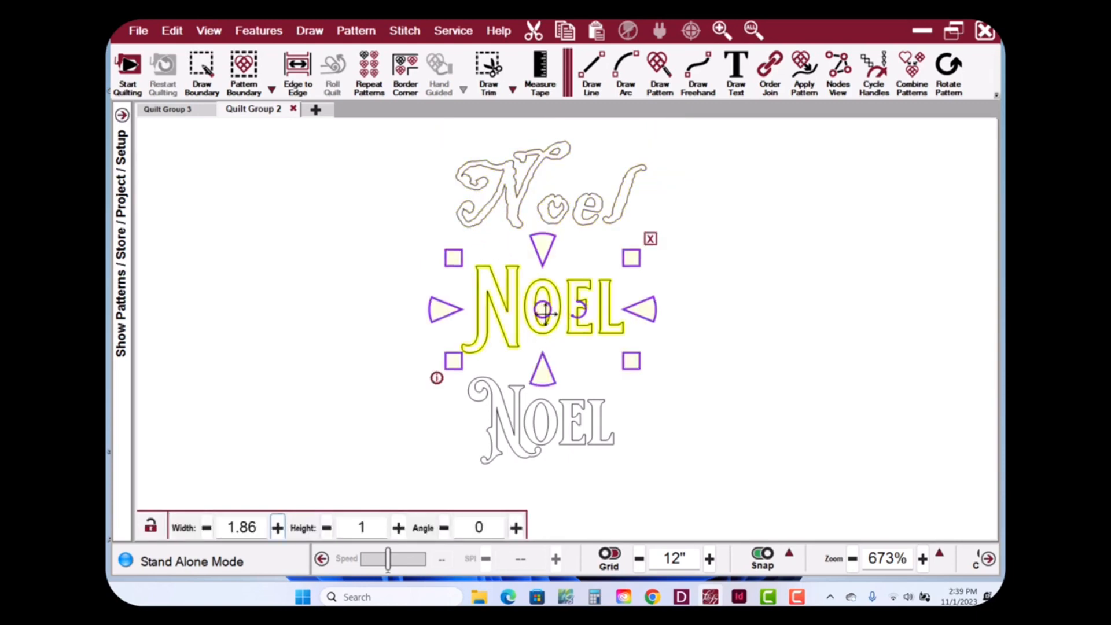
{"action": "left_click_drag", "start_coordinate": [533, 311], "coordinate": [514, 304]}
{"action": "left_click", "coordinate": [542, 431]}
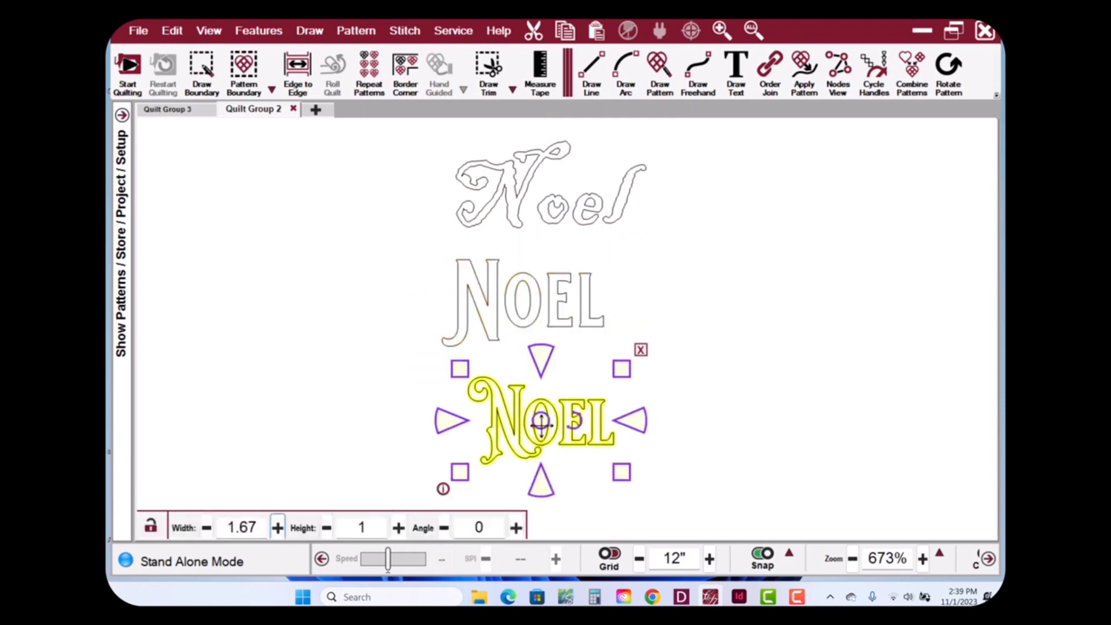
{"action": "left_click_drag", "start_coordinate": [540, 420], "coordinate": [516, 414]}
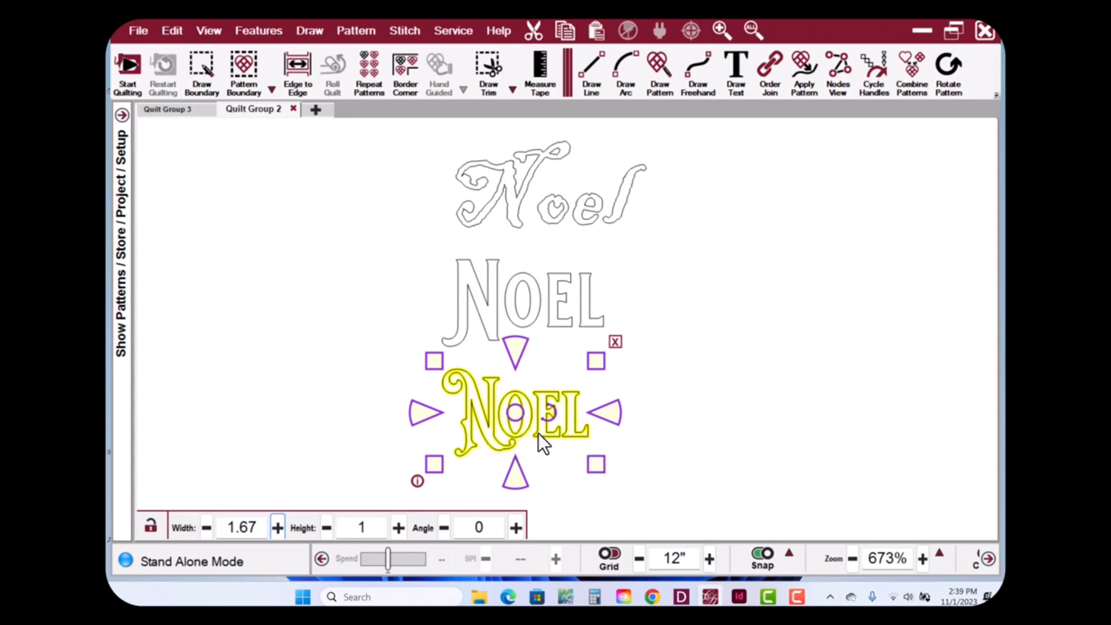
Delete the Blackadder ITC and Blackriver Bold Noels and enlarge the Royal Signage one to about 2.49 by 1.49
{"action": "left_click_drag", "start_coordinate": [677, 328], "coordinate": [377, 170]}
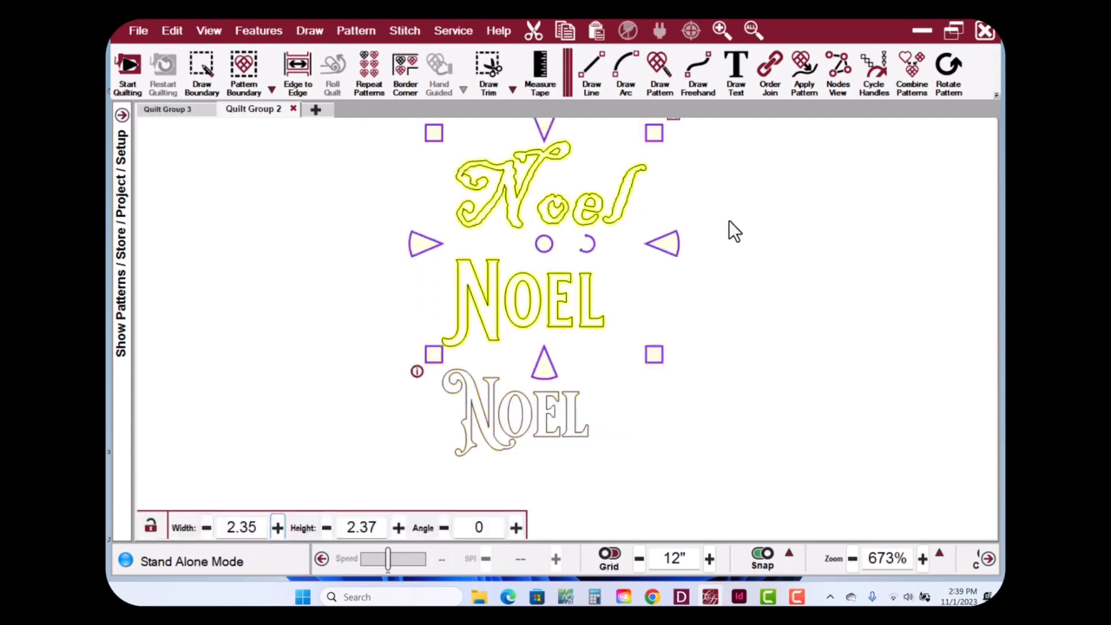
{"action": "key", "text": "Delete"}
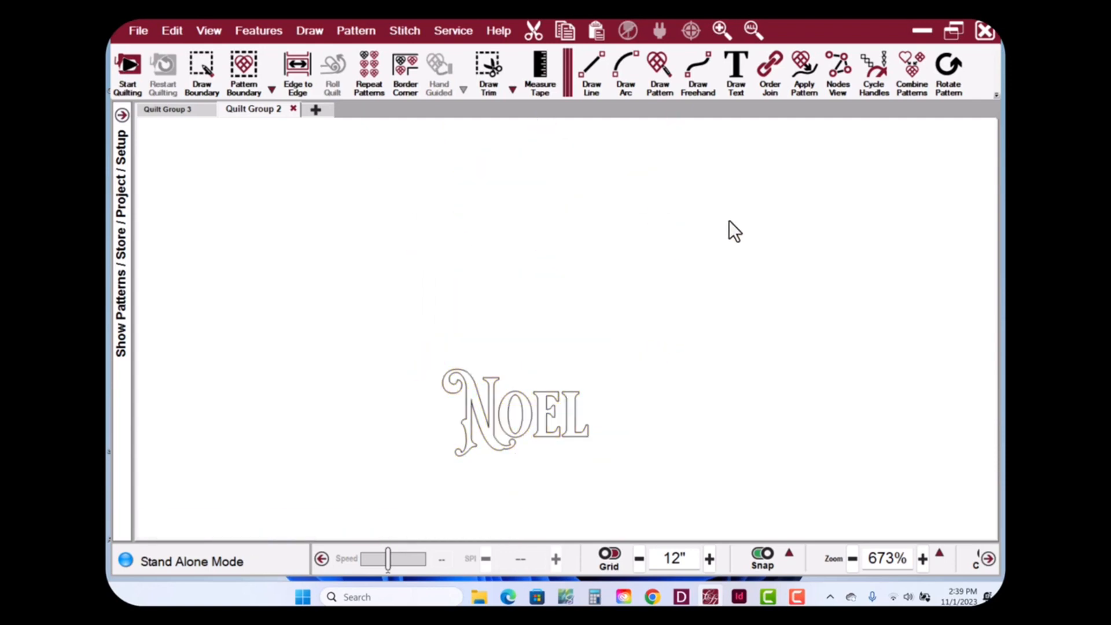
{"action": "left_click", "coordinate": [516, 411]}
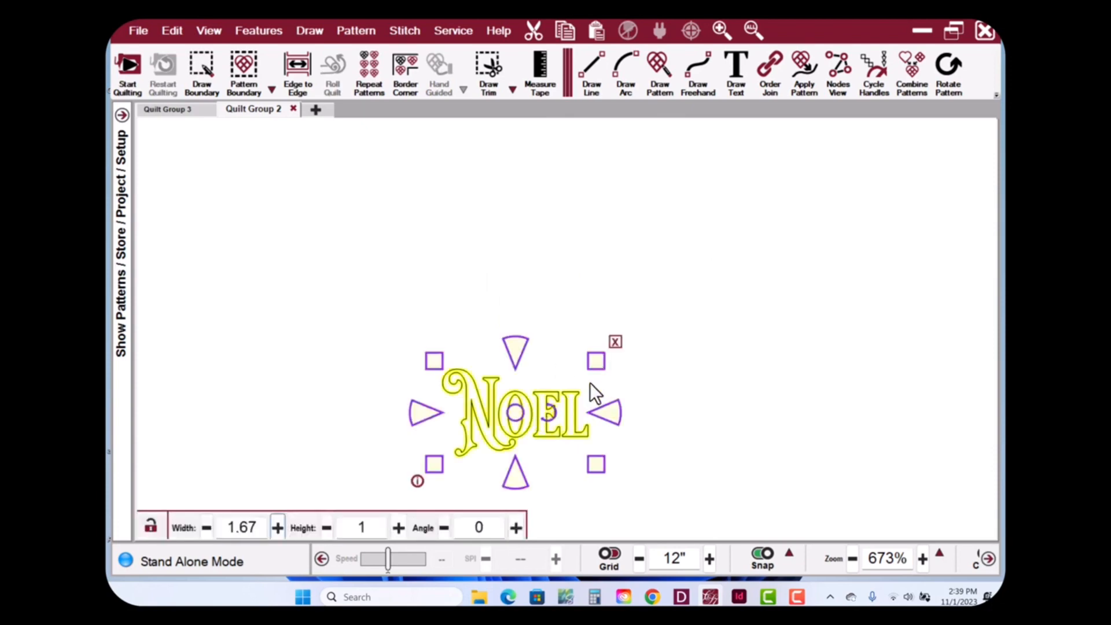
{"action": "left_click_drag", "start_coordinate": [599, 363], "coordinate": [669, 325]}
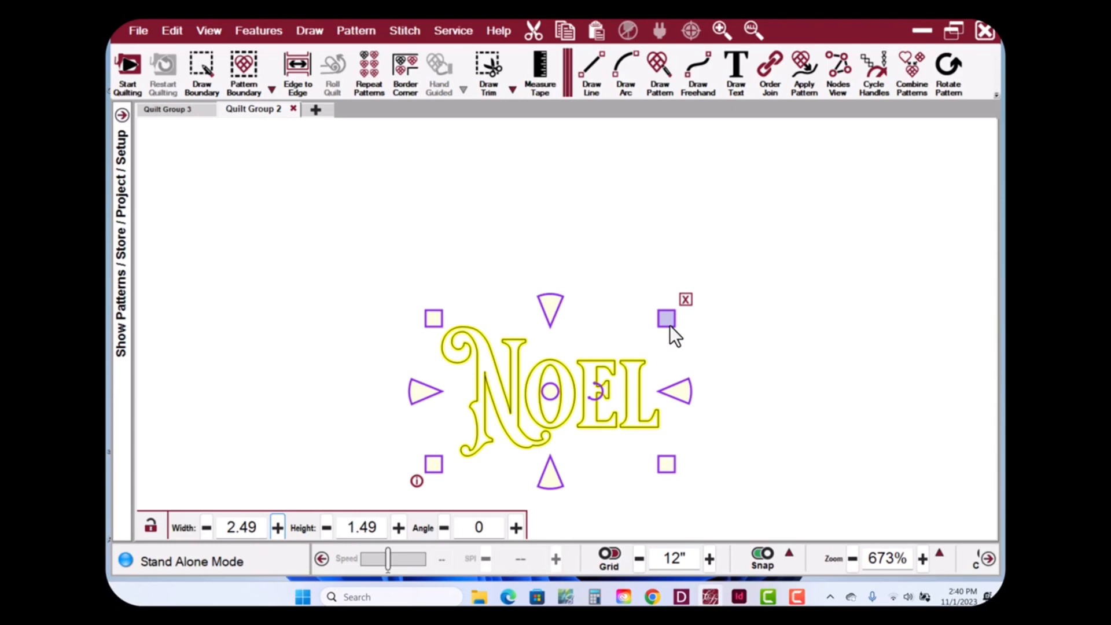
Move the Royal Signage Noel into the empty cuff band beside the stocking's scalloped edge
{"action": "scroll", "coordinate": [610, 341], "scroll_direction": "down", "scroll_amount": 5}
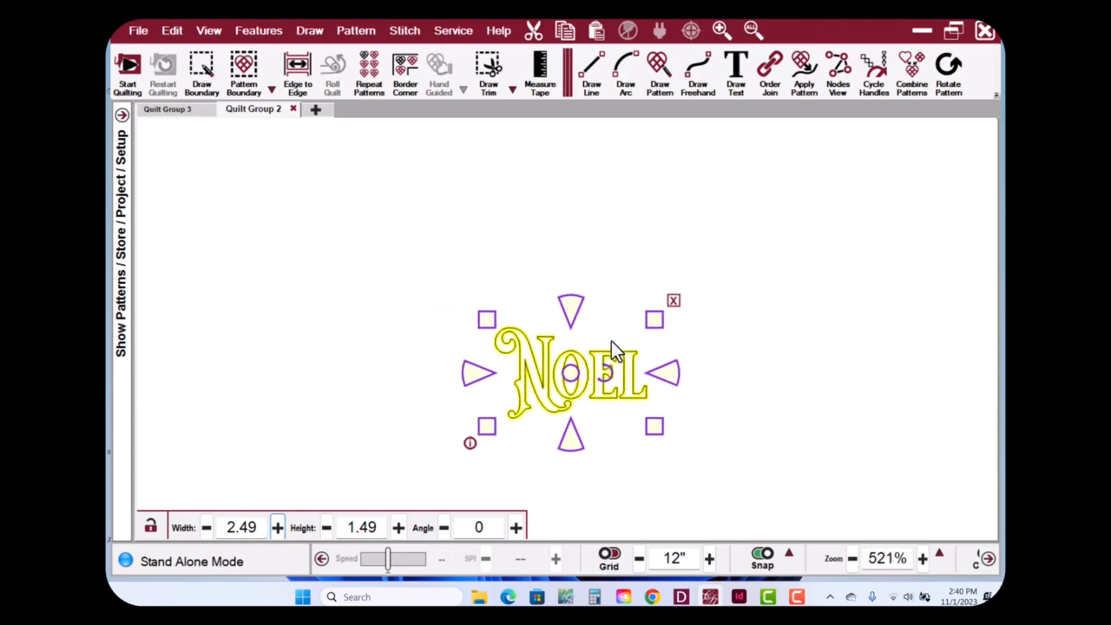
{"action": "scroll", "coordinate": [574, 379], "scroll_direction": "down", "scroll_amount": 3}
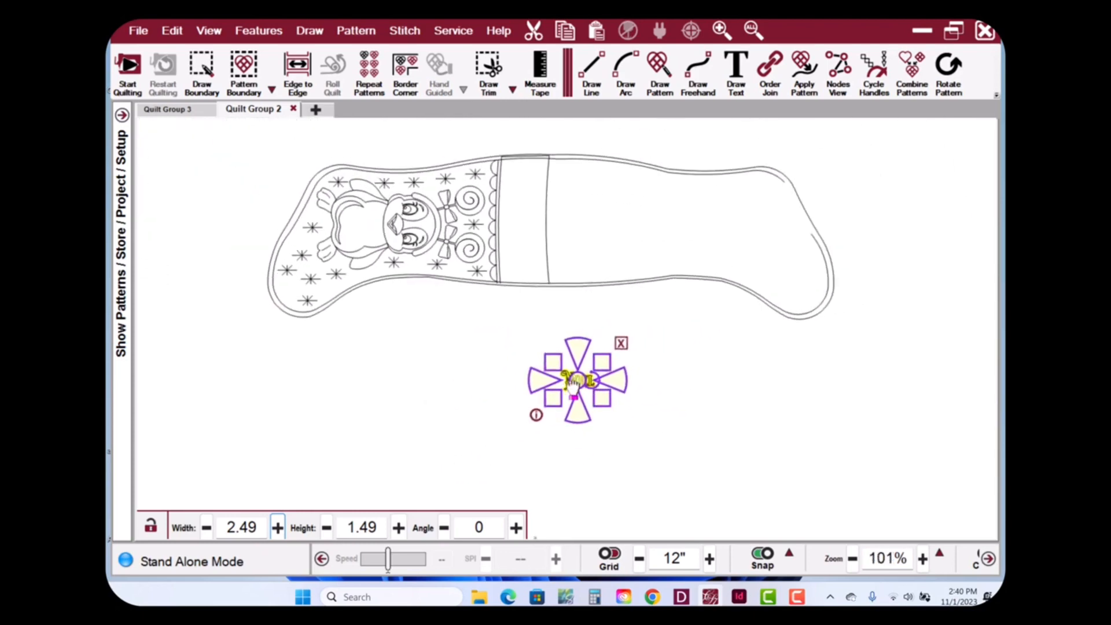
{"action": "left_click_drag", "start_coordinate": [577, 403], "coordinate": [520, 244]}
{"action": "scroll", "coordinate": [520, 244], "scroll_direction": "up", "scroll_amount": 3}
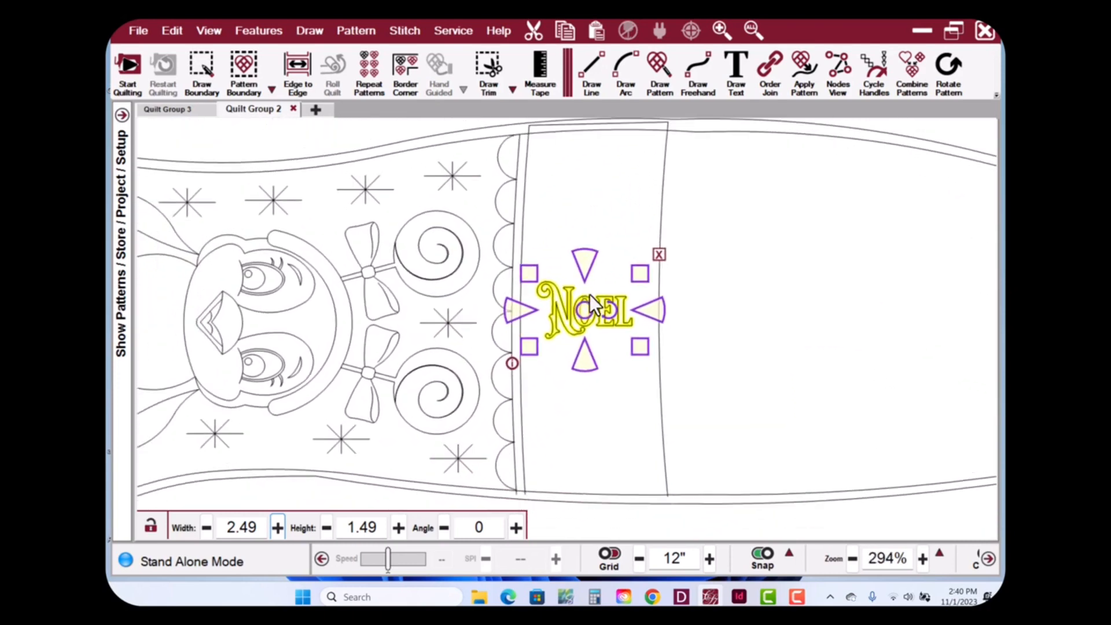
Rotate the Noel in three 90-degree turns so it reads along the cuff from its upper edge
{"action": "right_click", "coordinate": [608, 302]}
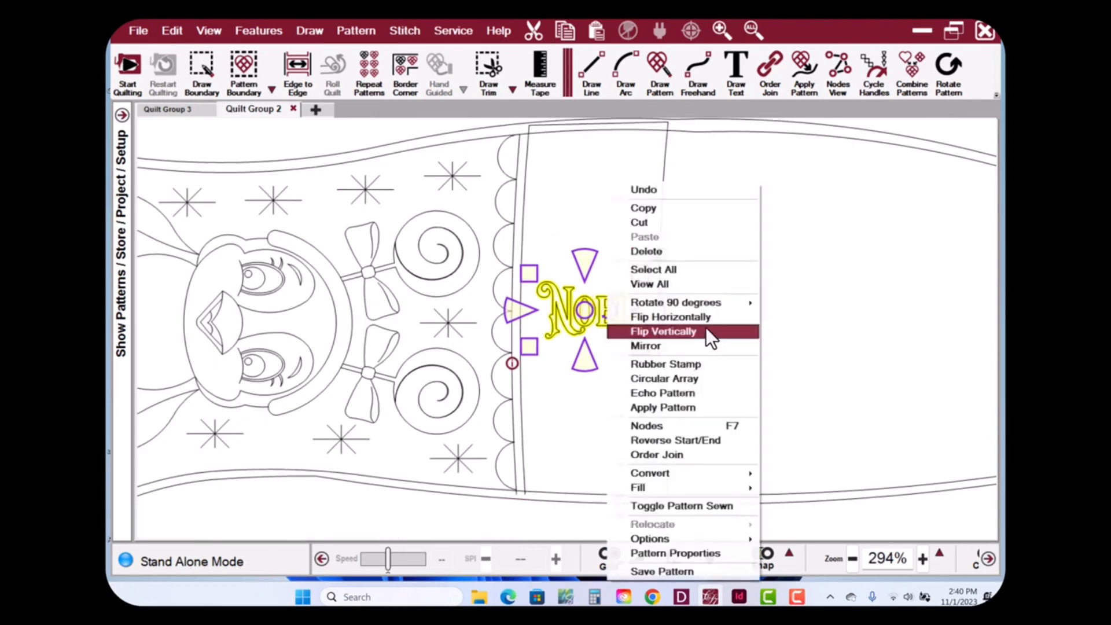
{"action": "left_click", "coordinate": [707, 303]}
{"action": "left_click", "coordinate": [706, 303]}
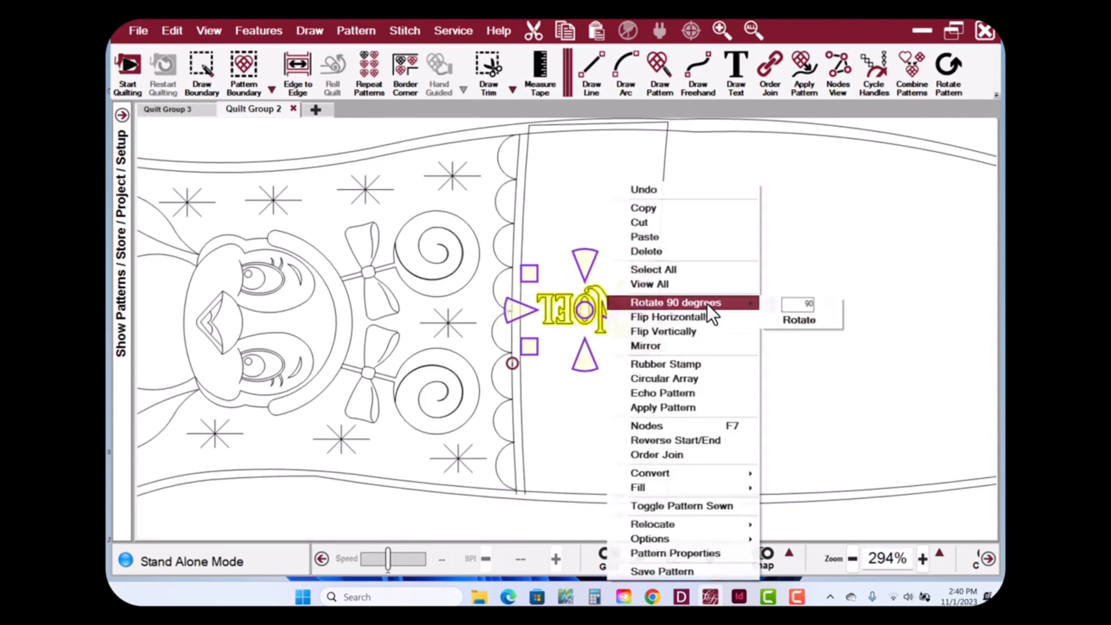
{"action": "left_click", "coordinate": [706, 304]}
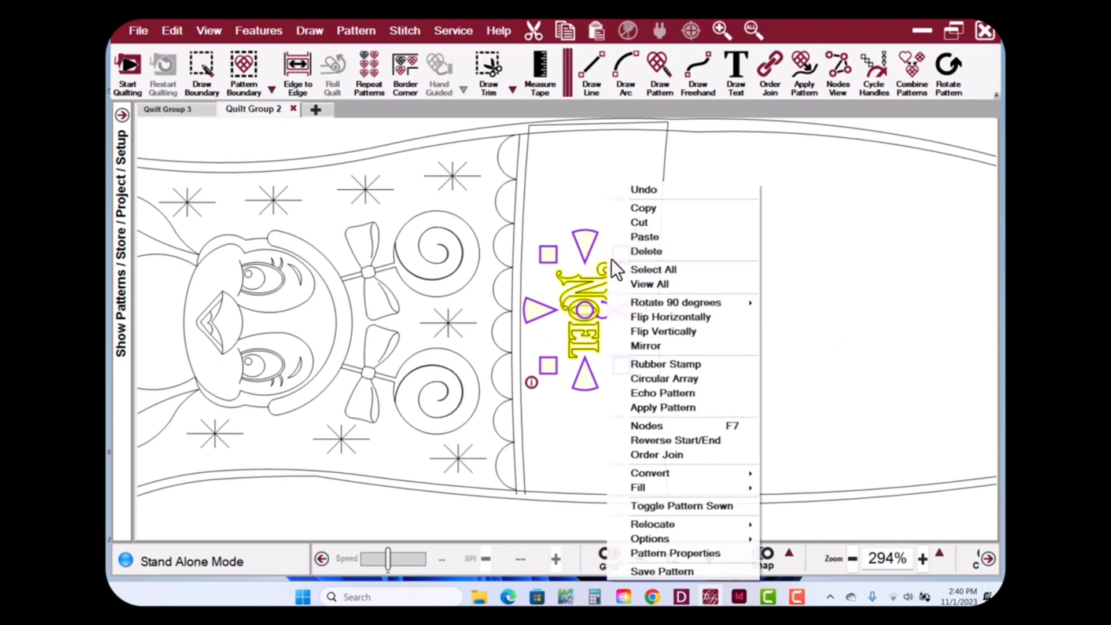
{"action": "left_click", "coordinate": [576, 236]}
Scale the rotated Noel proportionally to fill the cuff band's width and position it between the band's two side lines
{"action": "left_click_drag", "start_coordinate": [618, 368], "coordinate": [591, 291]}
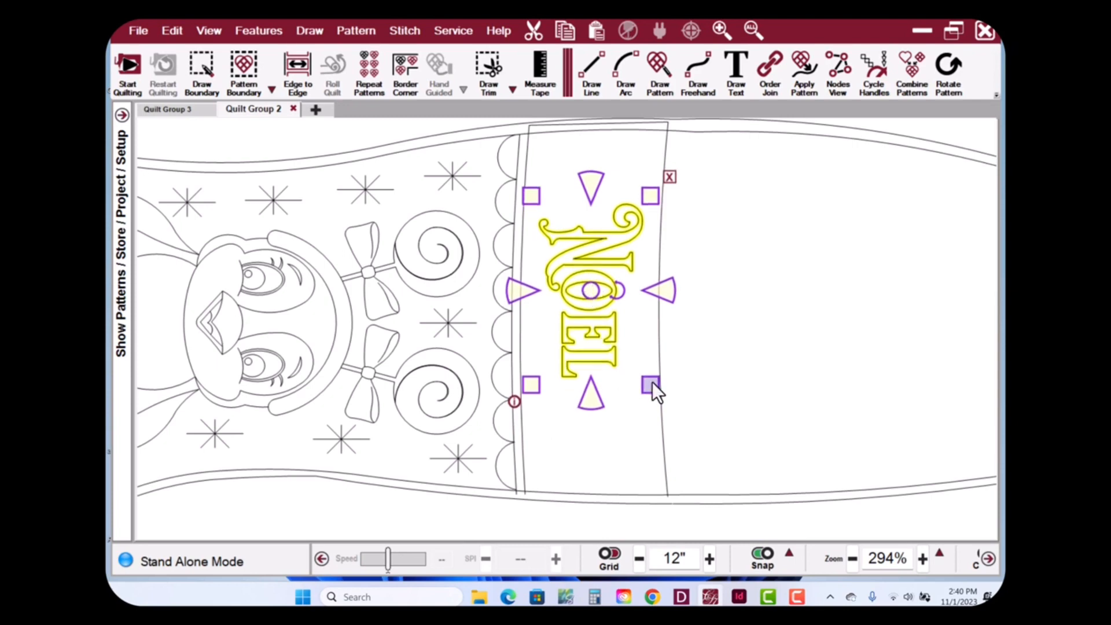
{"action": "left_click_drag", "start_coordinate": [652, 382], "coordinate": [681, 417]}
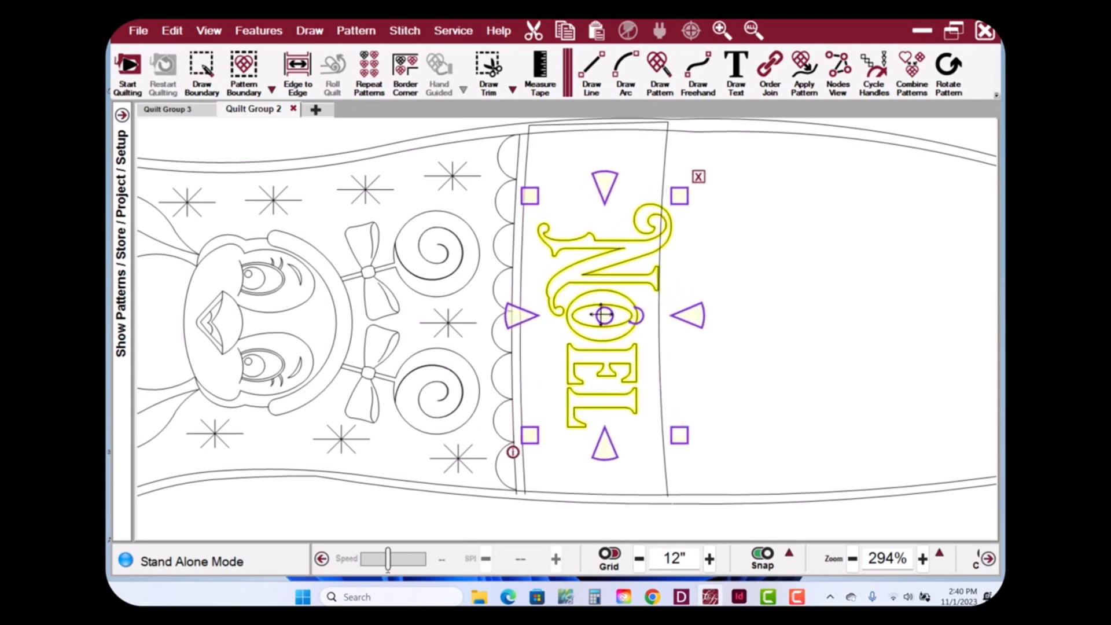
{"action": "left_click_drag", "start_coordinate": [605, 317], "coordinate": [592, 304]}
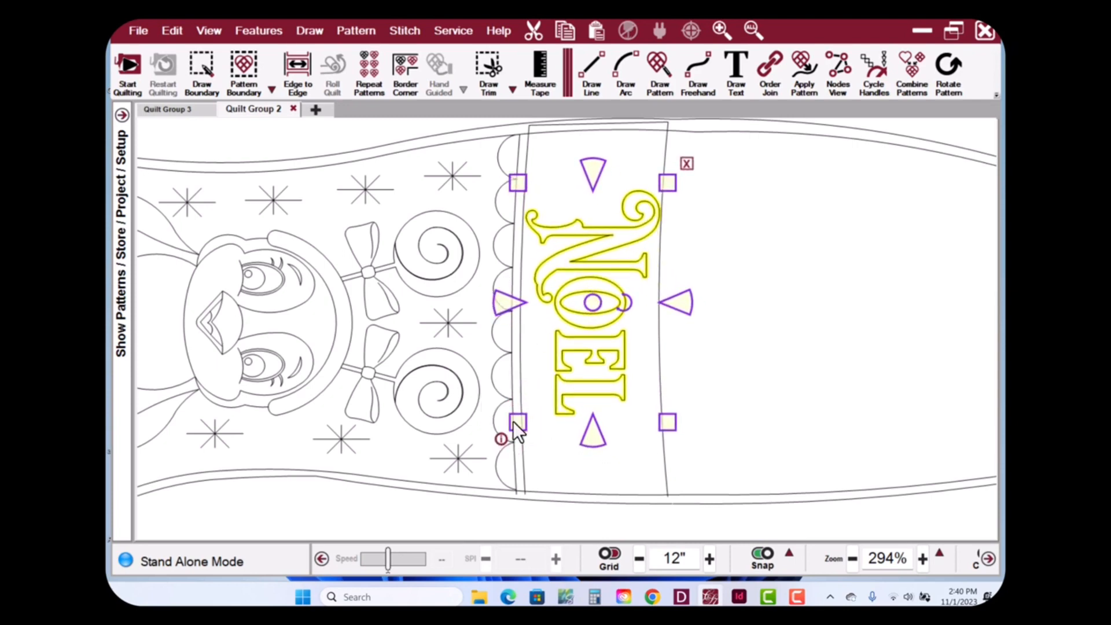
{"action": "left_click_drag", "start_coordinate": [513, 421], "coordinate": [530, 407]}
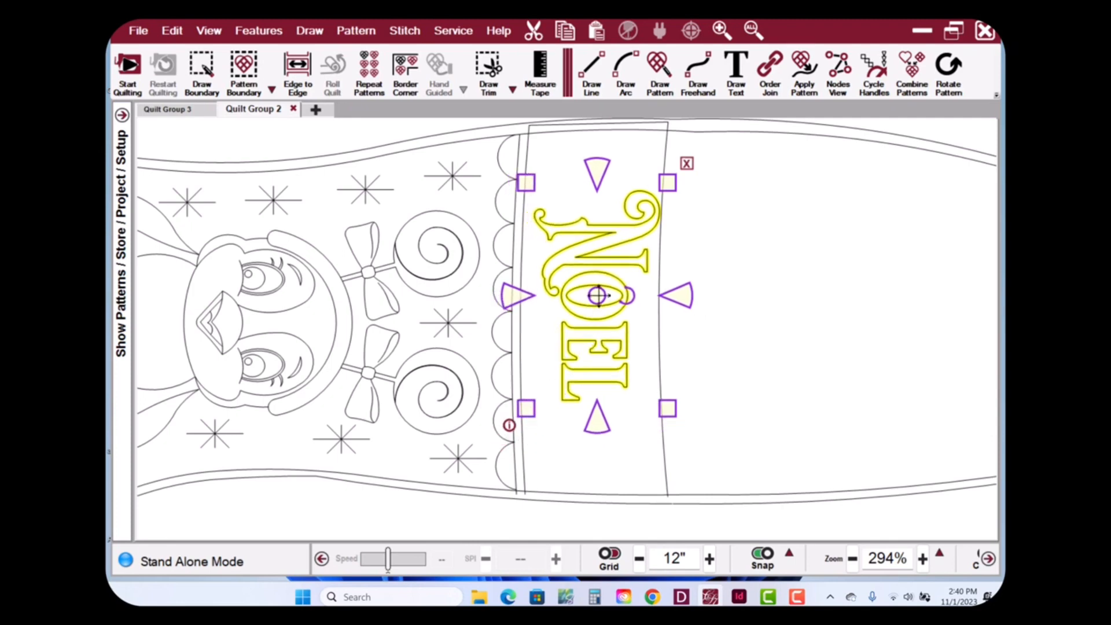
{"action": "mouse_move", "coordinate": [598, 296]}
{"action": "left_mouse_down"}
{"action": "mouse_move", "coordinate": [593, 278]}
{"action": "mouse_move", "coordinate": [591, 292]}
{"action": "left_mouse_up"}
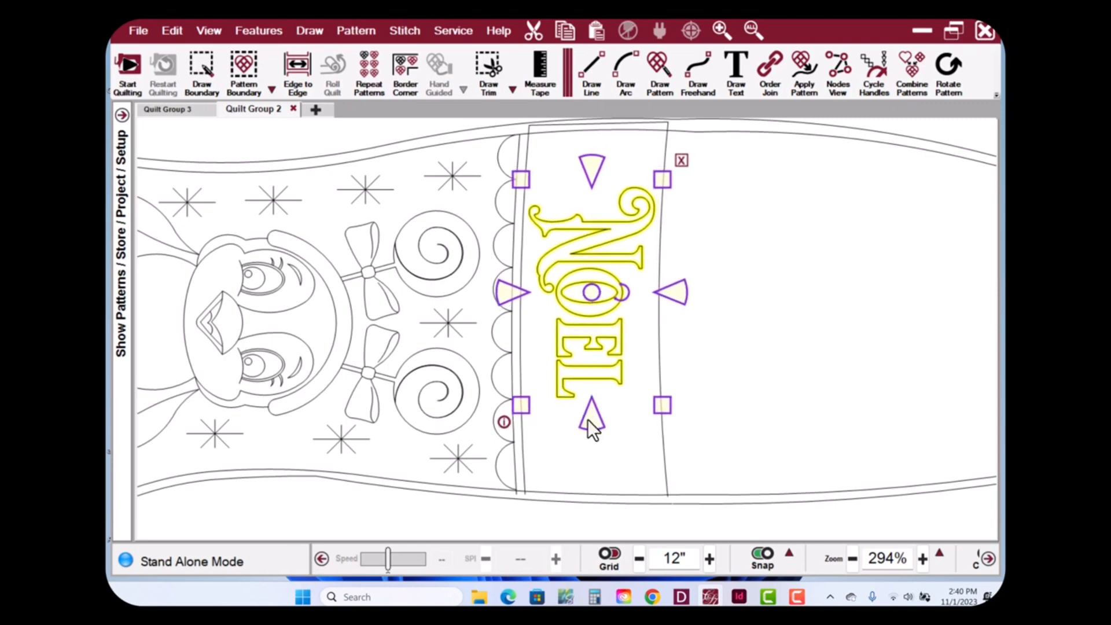
Stretch the Noel lengthwise along the cuff and centre it between the stocking's upper and lower edges
{"action": "left_click_drag", "start_coordinate": [587, 418], "coordinate": [588, 454]}
{"action": "left_click_drag", "start_coordinate": [587, 312], "coordinate": [587, 294]}
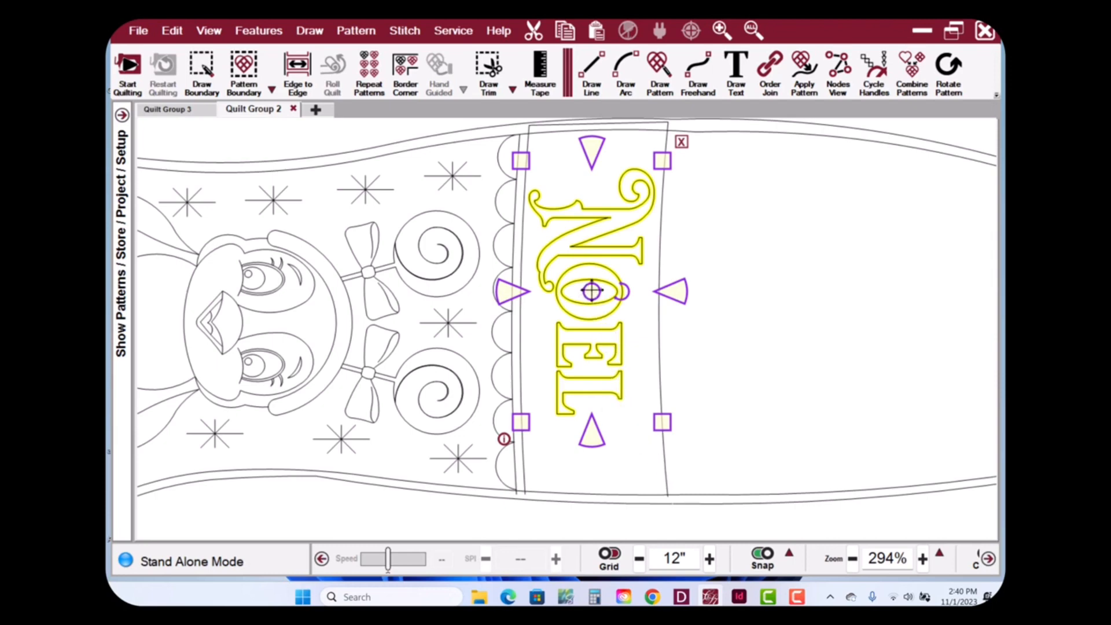
{"action": "left_click_drag", "start_coordinate": [591, 291], "coordinate": [592, 299]}
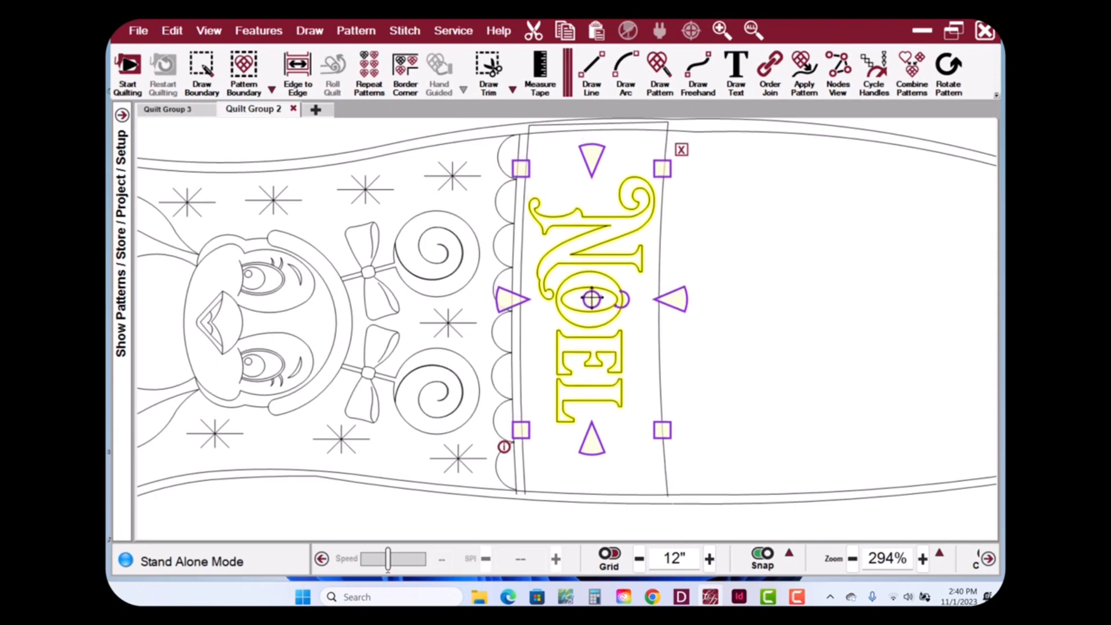
{"action": "scroll", "coordinate": [597, 336], "scroll_direction": "down", "scroll_amount": 3}
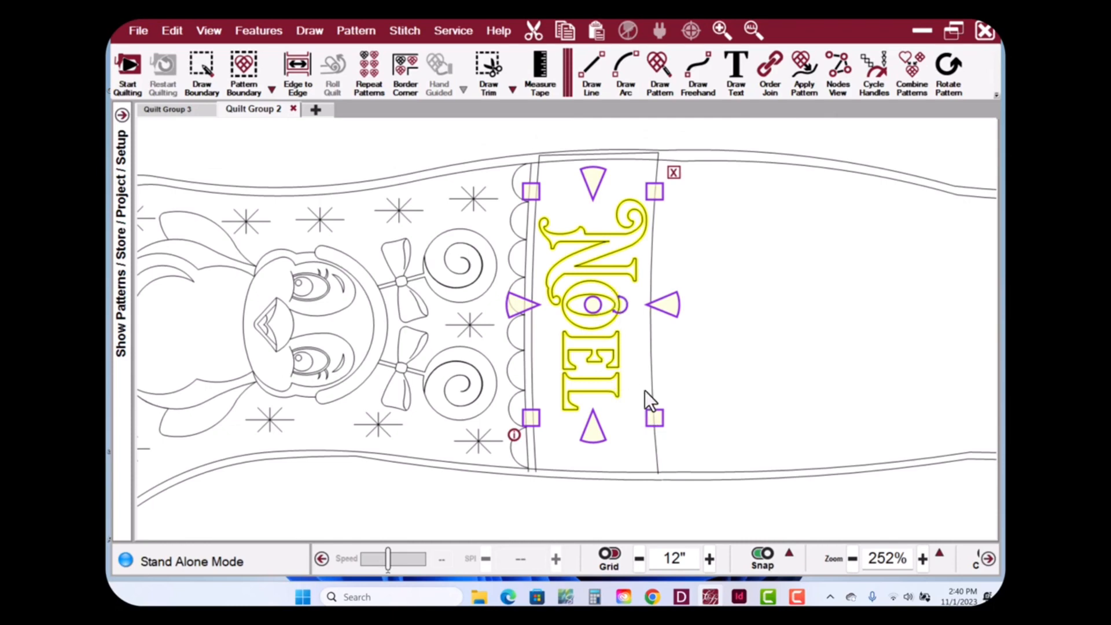
{"action": "left_click", "coordinate": [768, 503]}
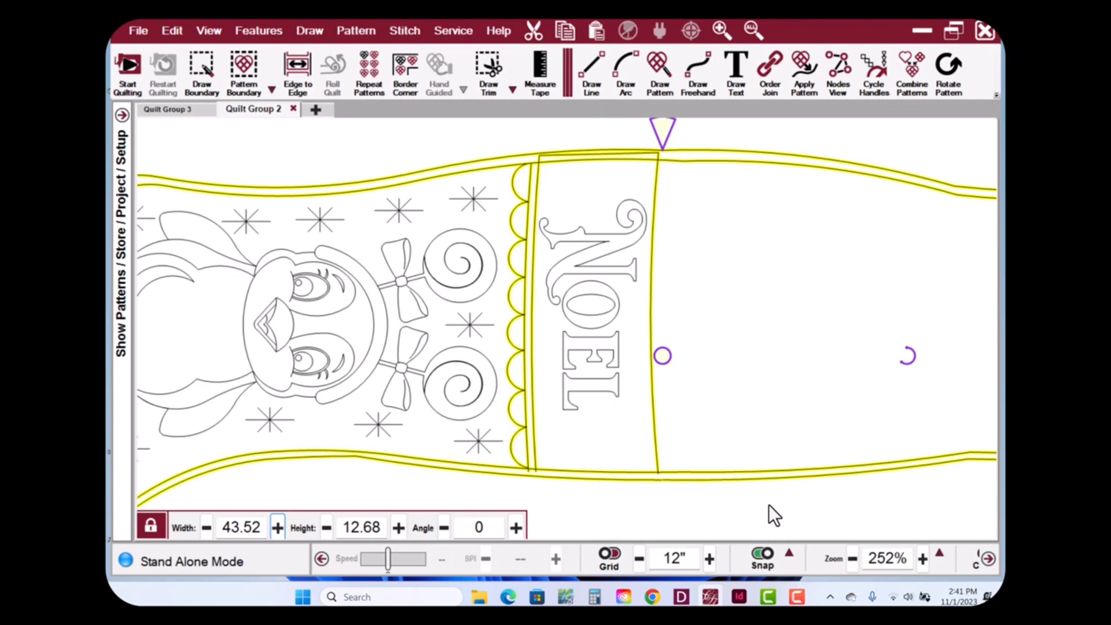
Set the stitching order to the penguin filler first, the Noel lettering second and the stocking outline last
{"action": "left_click", "coordinate": [595, 328]}
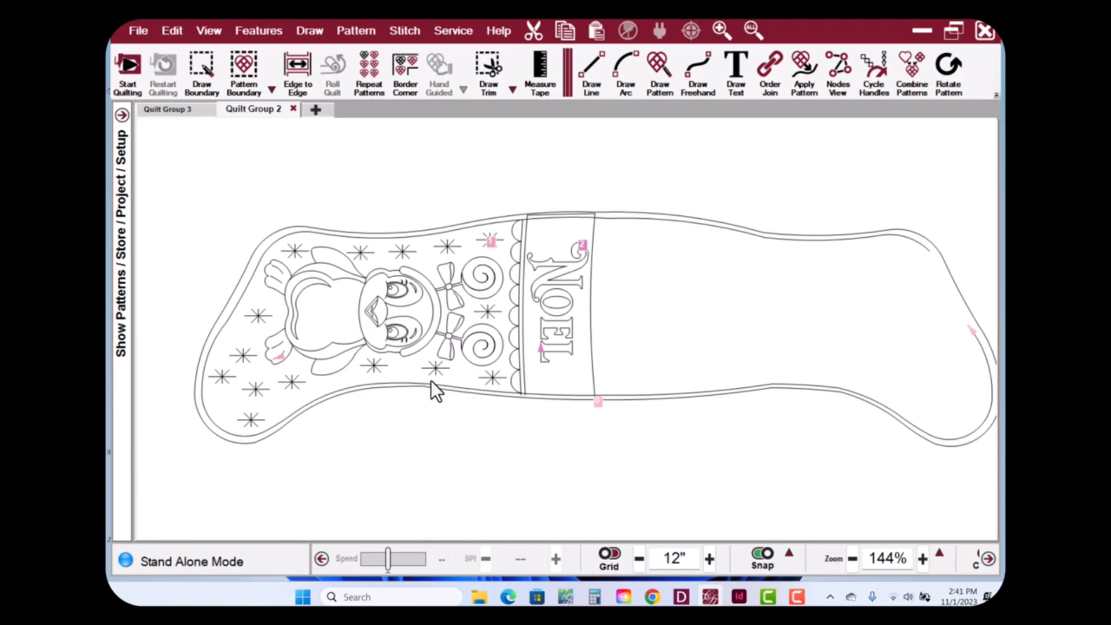
{"action": "scroll", "coordinate": [431, 382], "scroll_direction": "up", "scroll_amount": 1}
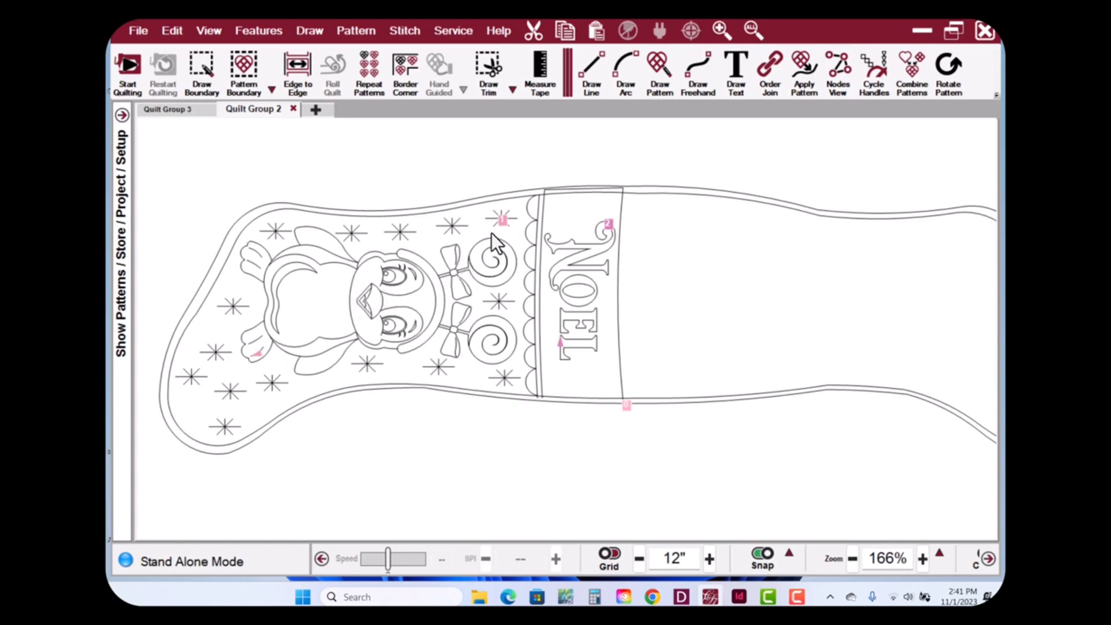
{"action": "left_click", "coordinate": [501, 220]}
{"action": "left_click", "coordinate": [609, 223]}
{"action": "key", "text": "XF86AudioRaiseVolume"}
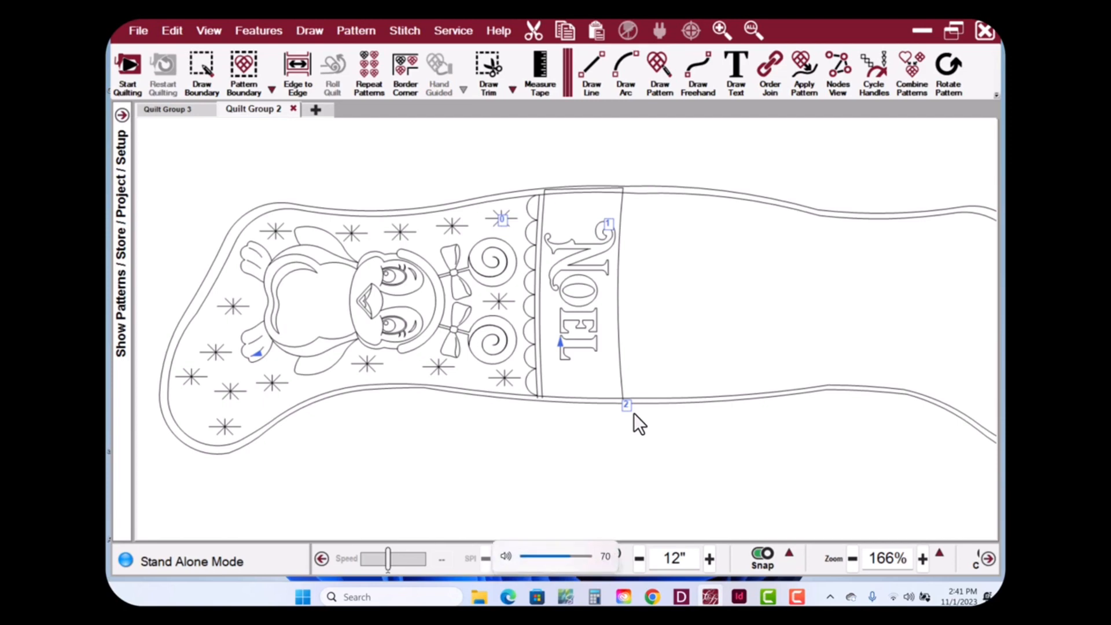
{"action": "key", "text": "F3"}
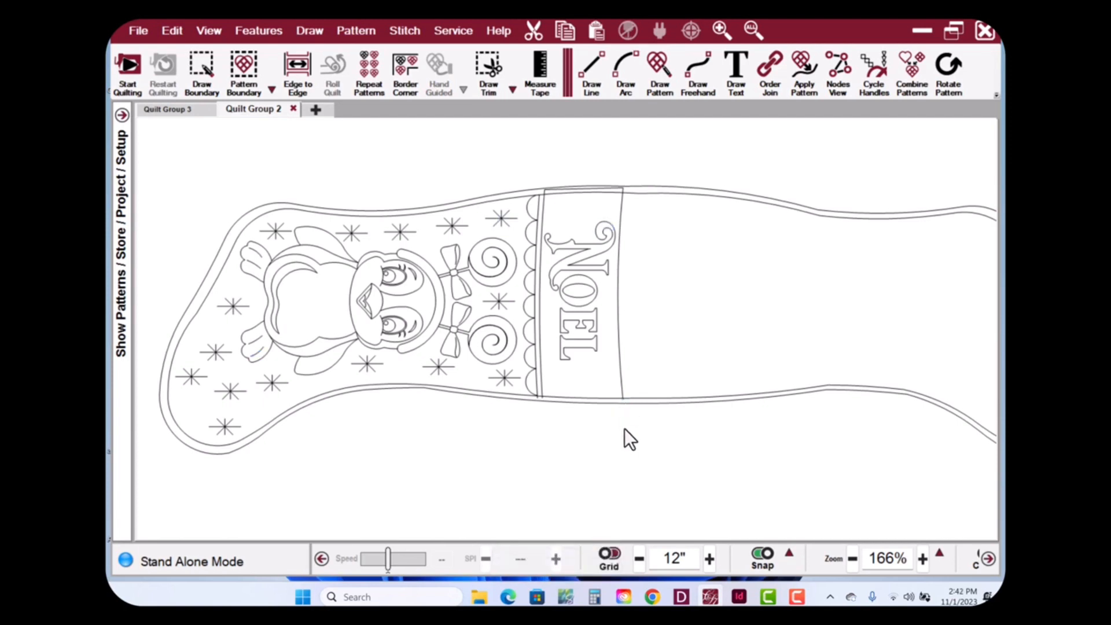
Select the outline, penguin filler and Noel together and set their overall width to 40 with the aspect ratio locked
{"action": "left_click", "coordinate": [626, 436]}
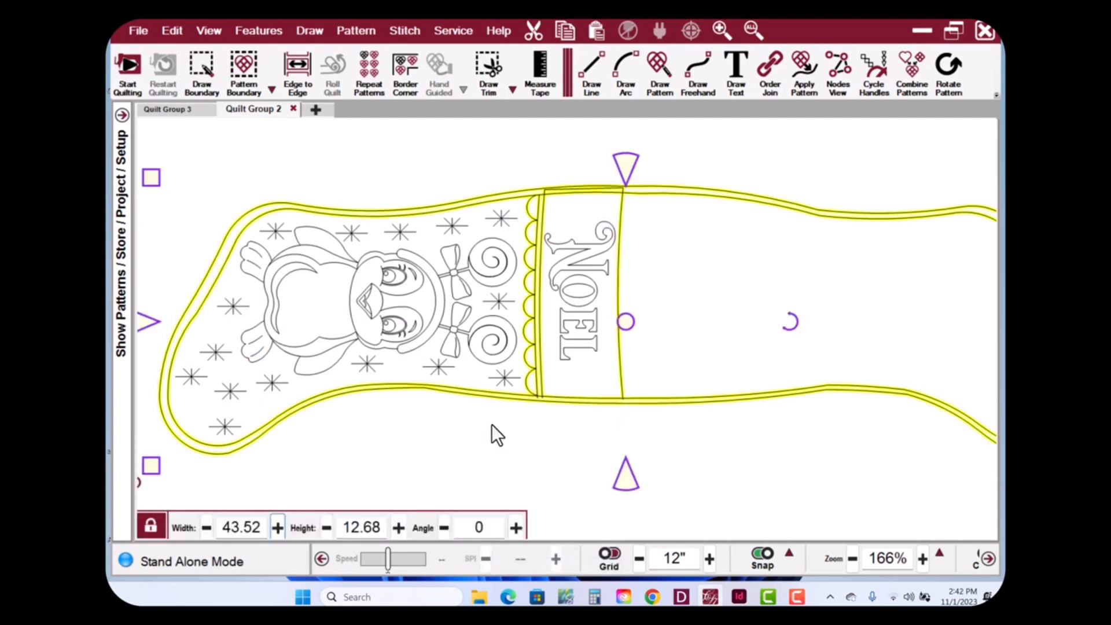
{"action": "scroll", "coordinate": [629, 446], "scroll_direction": "down", "scroll_amount": 4}
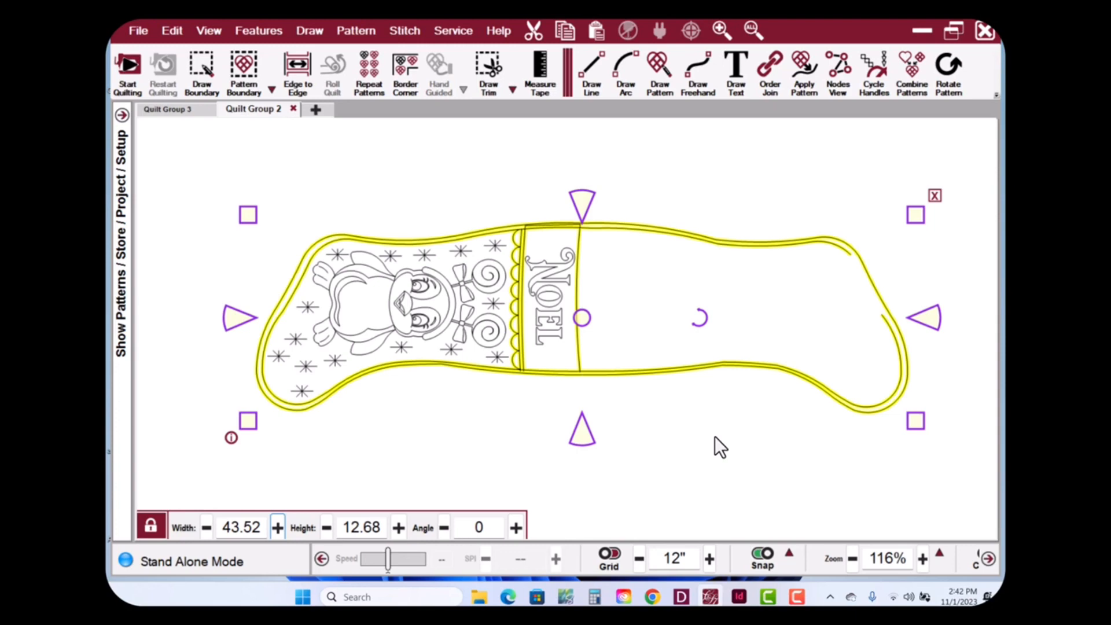
{"action": "left_click", "coordinate": [959, 466]}
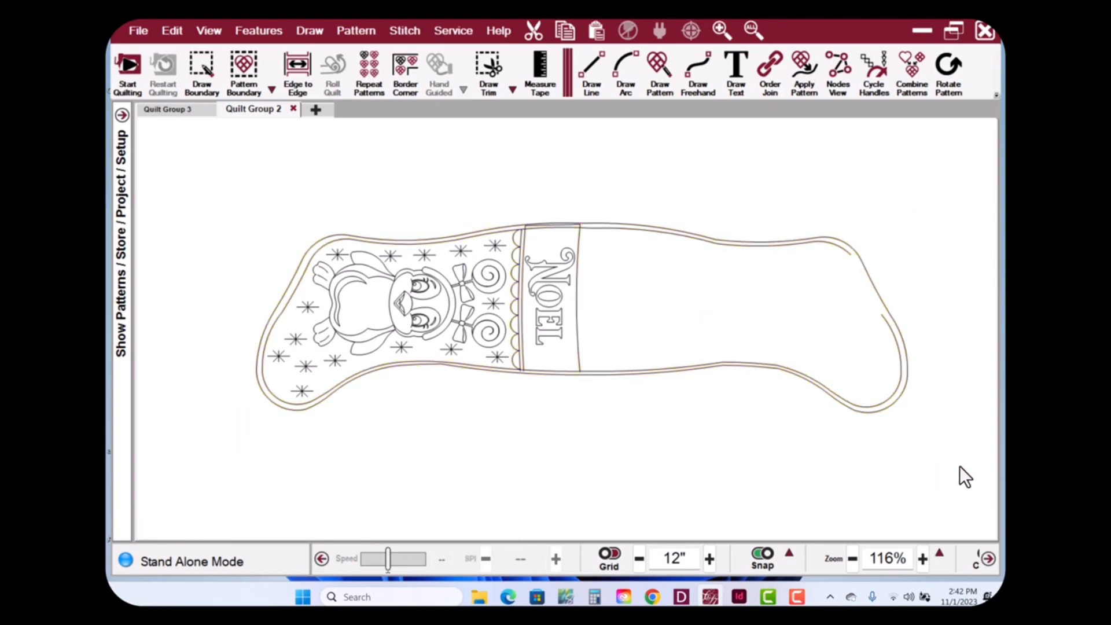
{"action": "left_click_drag", "start_coordinate": [957, 484], "coordinate": [151, 156]}
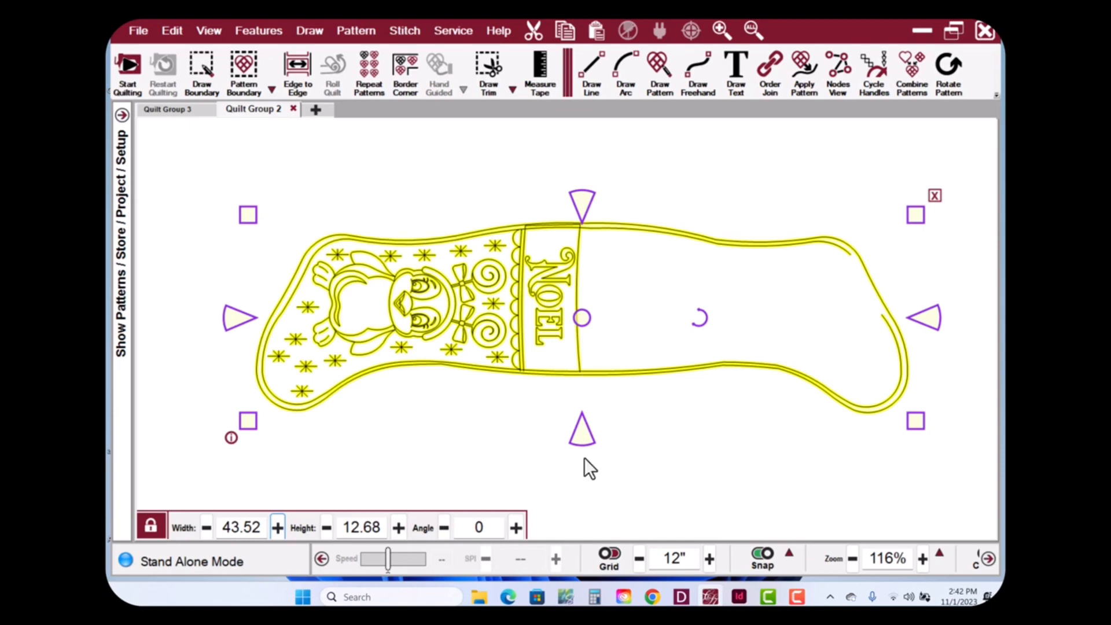
{"action": "left_click", "coordinate": [231, 433]}
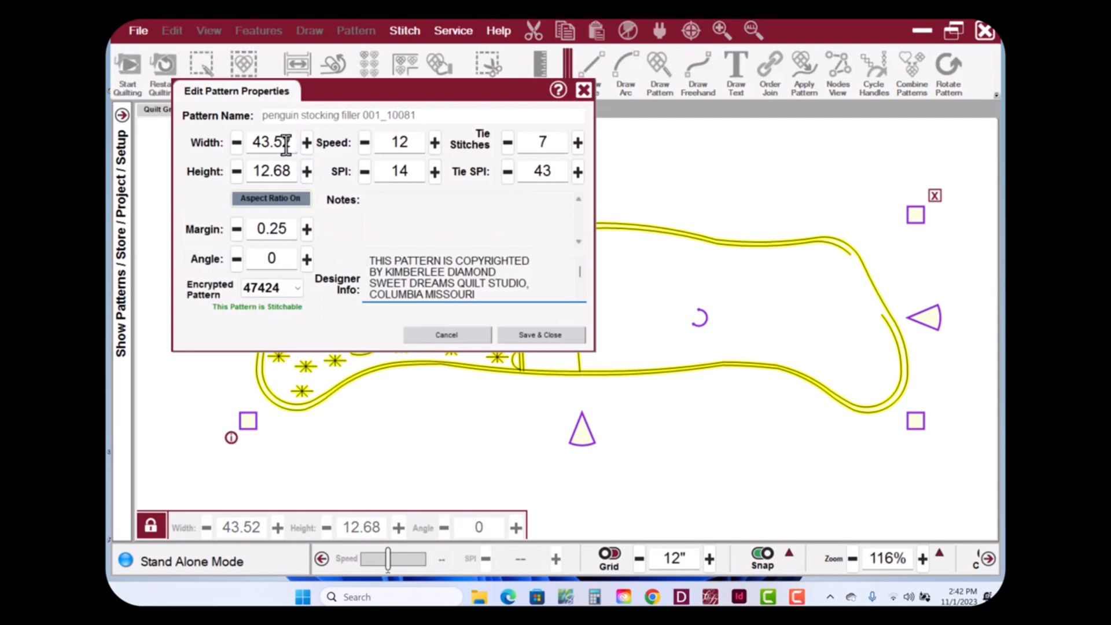
{"action": "left_click_drag", "start_coordinate": [287, 145], "coordinate": [243, 141]}
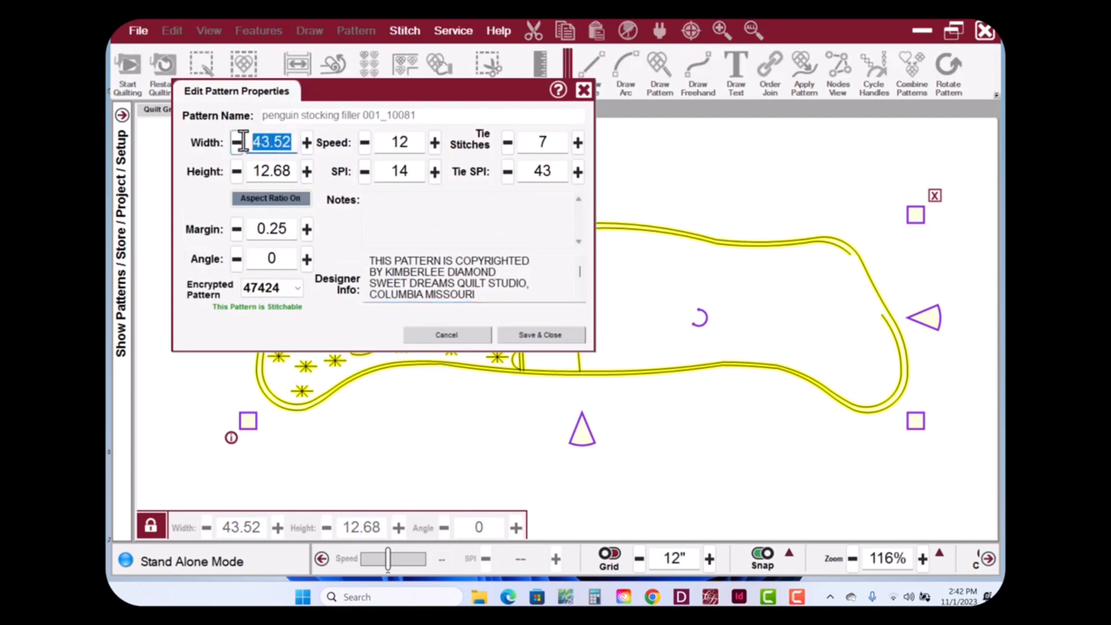
{"action": "type", "text": "40"}
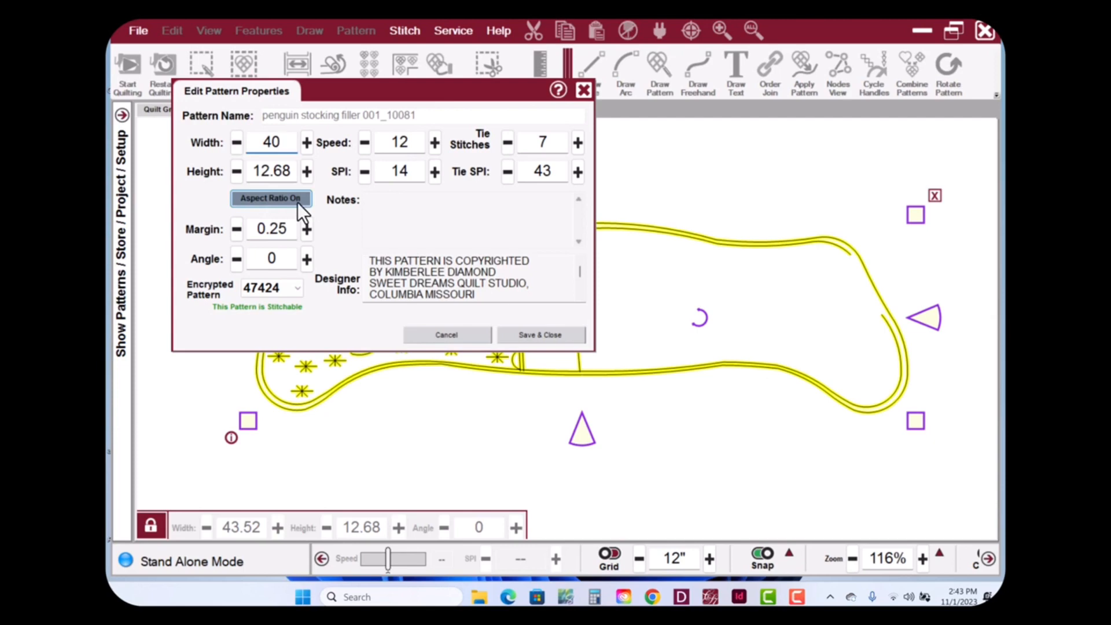
{"action": "key", "text": "Tab"}
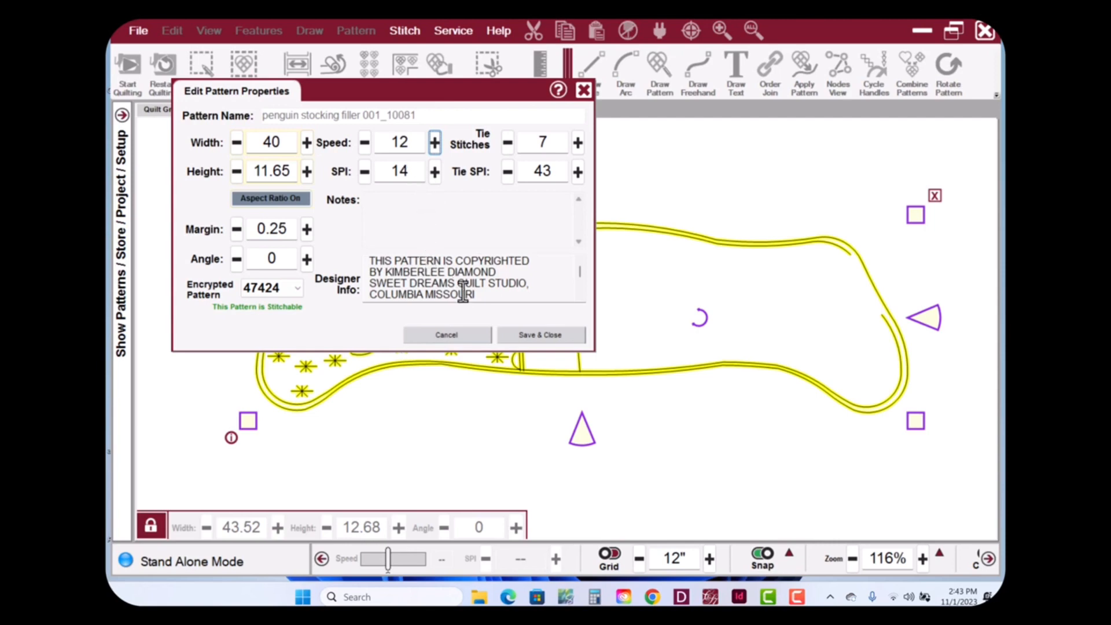
{"action": "left_click", "coordinate": [550, 335]}
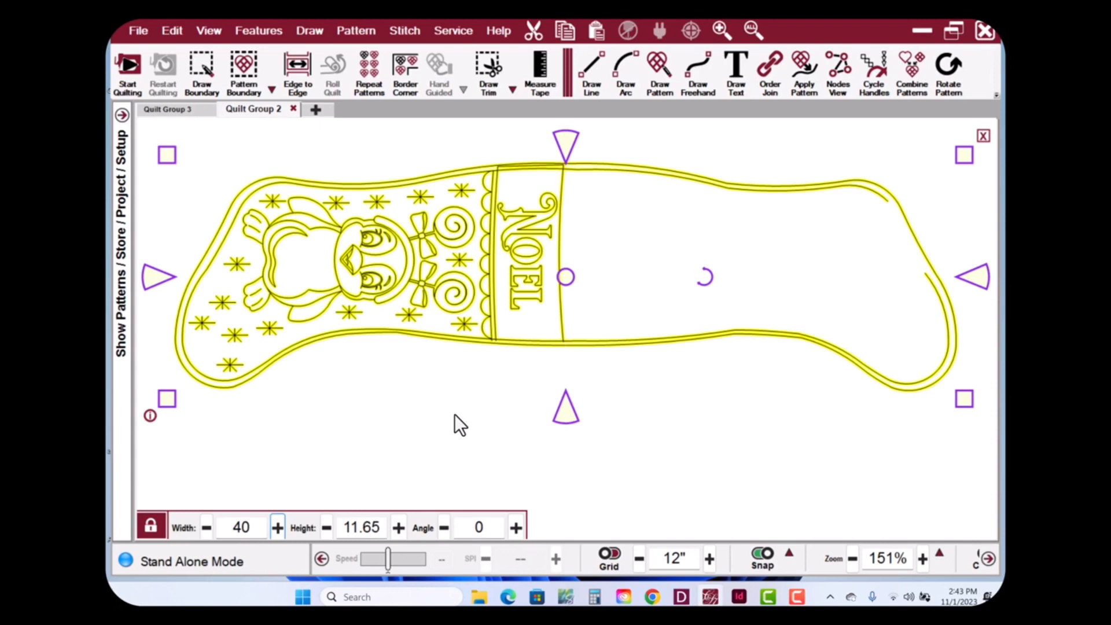
{"action": "left_click", "coordinate": [653, 428]}
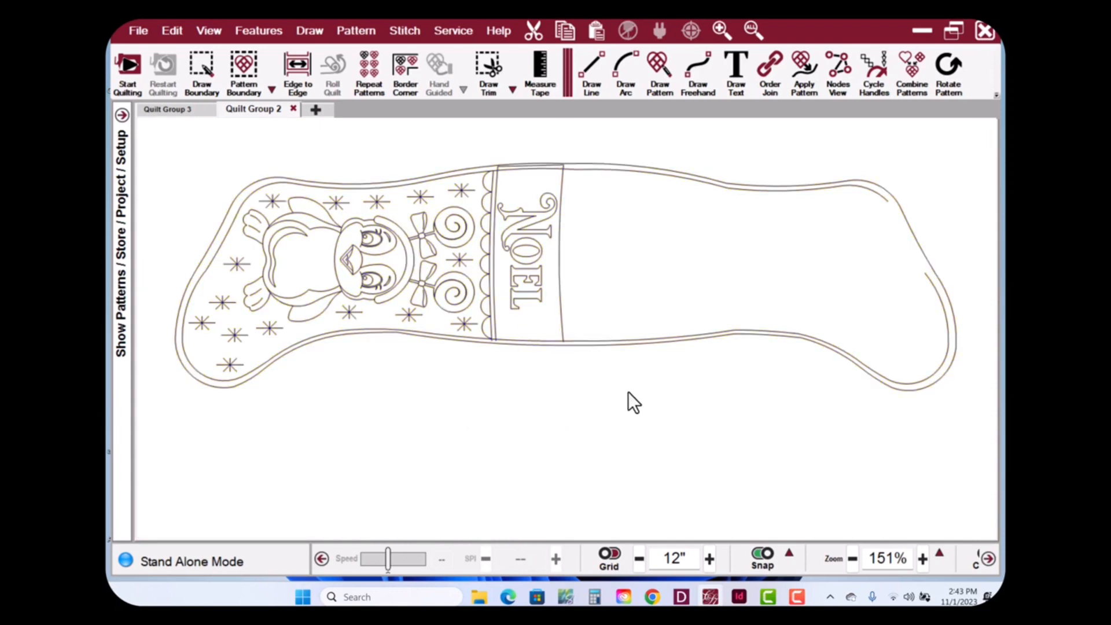
Select the penguin filler, the Noel lettering and the stocking outline in turn to check them as separate patterns
{"action": "left_click", "coordinate": [404, 272]}
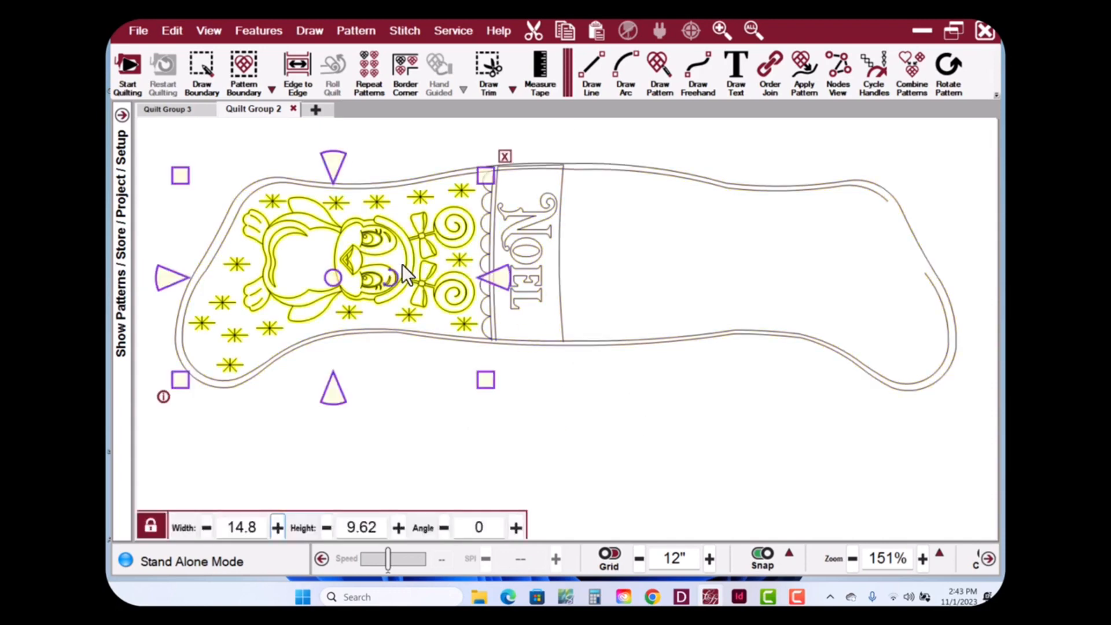
{"action": "left_click", "coordinate": [533, 261]}
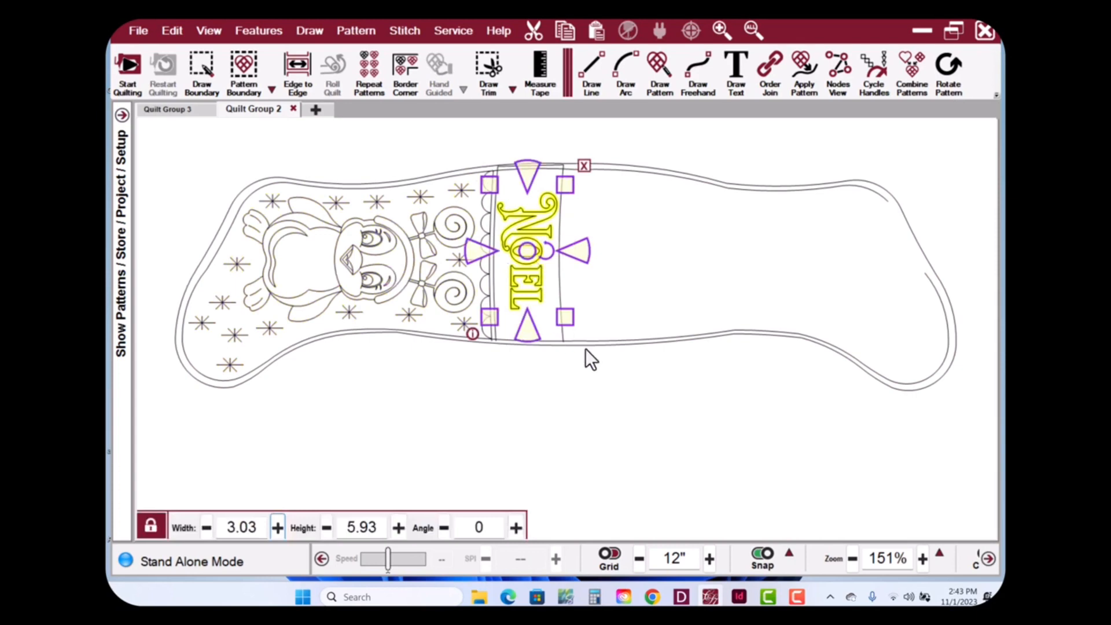
{"action": "left_click", "coordinate": [643, 341]}
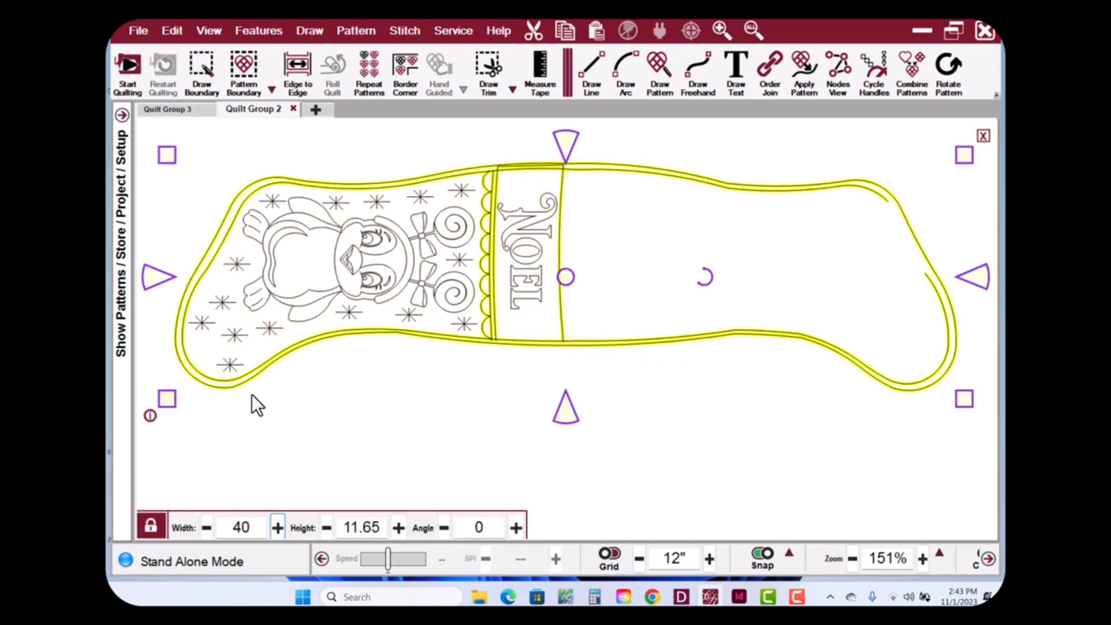
Examine the stocking outline around both feet, along the cuff lines and at the opening in its inner line
{"action": "scroll", "coordinate": [259, 398], "scroll_direction": "up", "scroll_amount": 3}
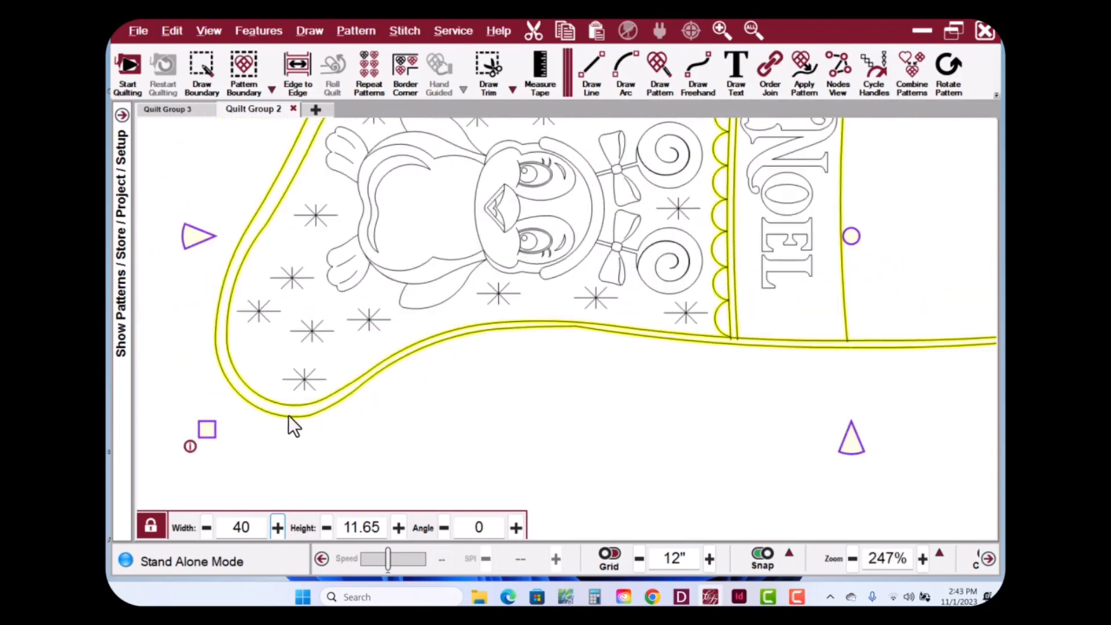
{"action": "left_click_drag", "start_coordinate": [795, 342], "coordinate": [736, 392]}
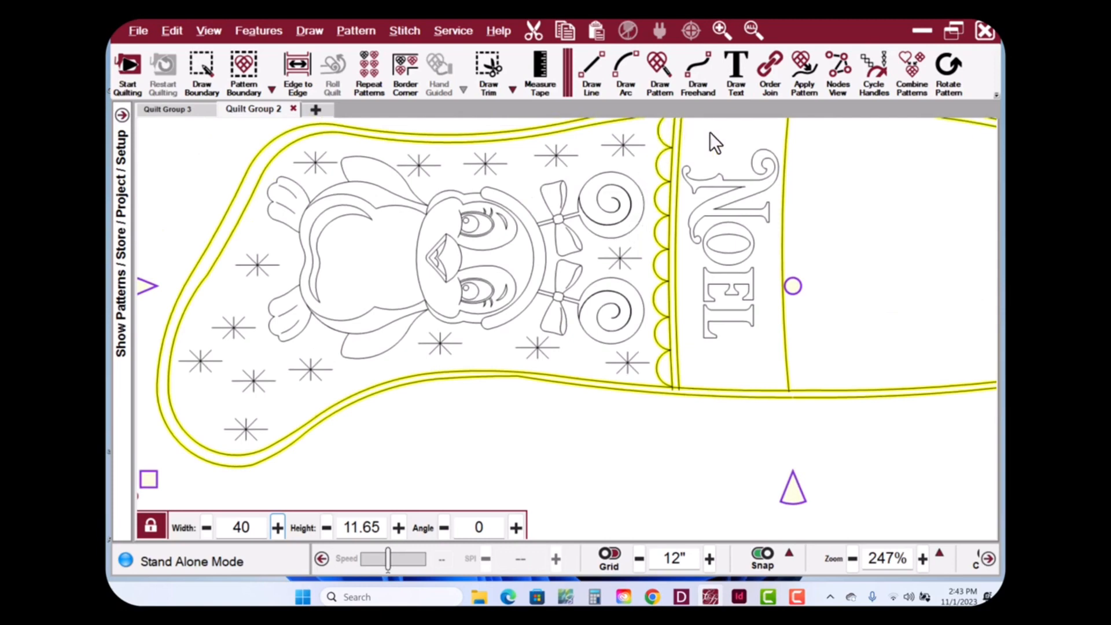
{"action": "scroll", "coordinate": [730, 253], "scroll_direction": "down", "scroll_amount": 2}
{"action": "scroll", "coordinate": [781, 399], "scroll_direction": "down", "scroll_amount": 4}
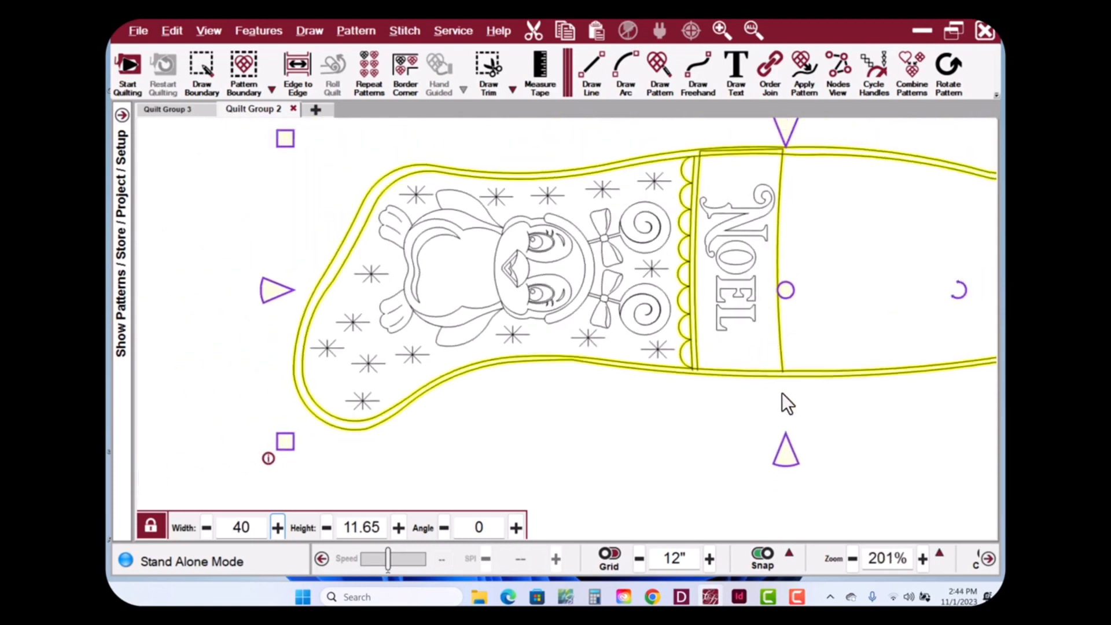
{"action": "left_click_drag", "start_coordinate": [769, 421], "coordinate": [632, 412]}
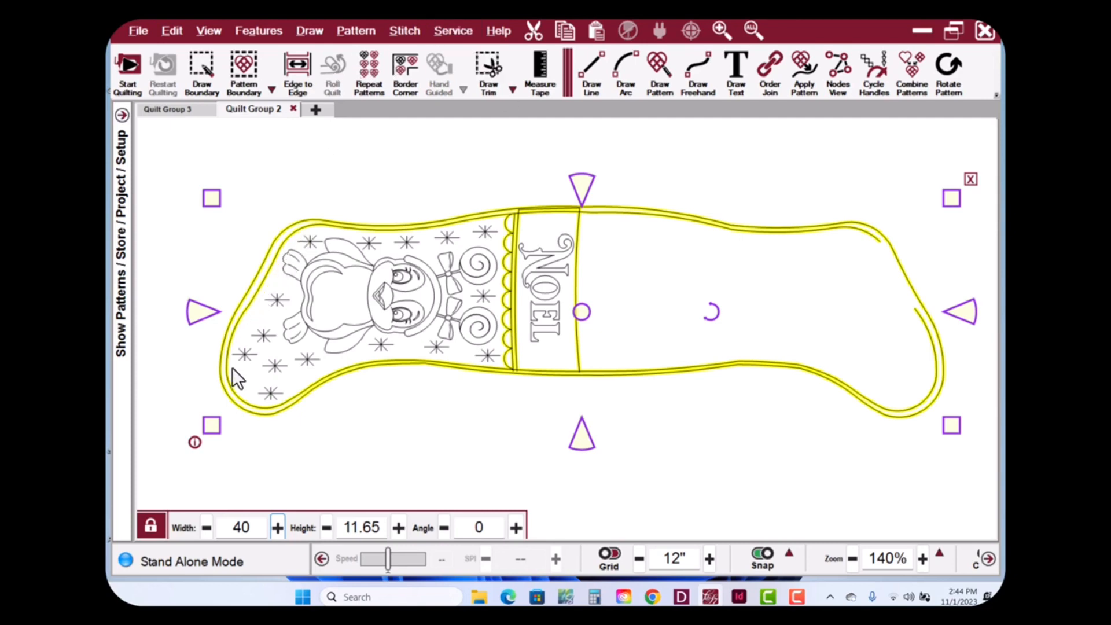
{"action": "scroll", "coordinate": [267, 405], "scroll_direction": "up", "scroll_amount": 5}
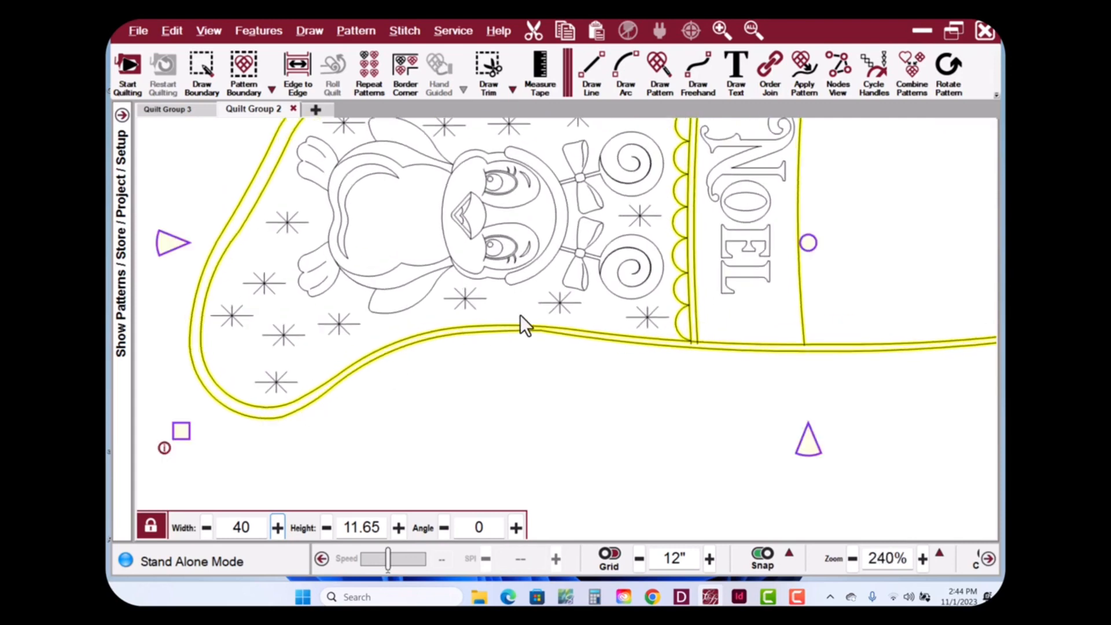
{"action": "scroll", "coordinate": [823, 349], "scroll_direction": "down", "scroll_amount": 2}
{"action": "left_click_drag", "start_coordinate": [895, 372], "coordinate": [550, 384]}
{"action": "scroll", "coordinate": [550, 384], "scroll_direction": "down", "scroll_amount": 1}
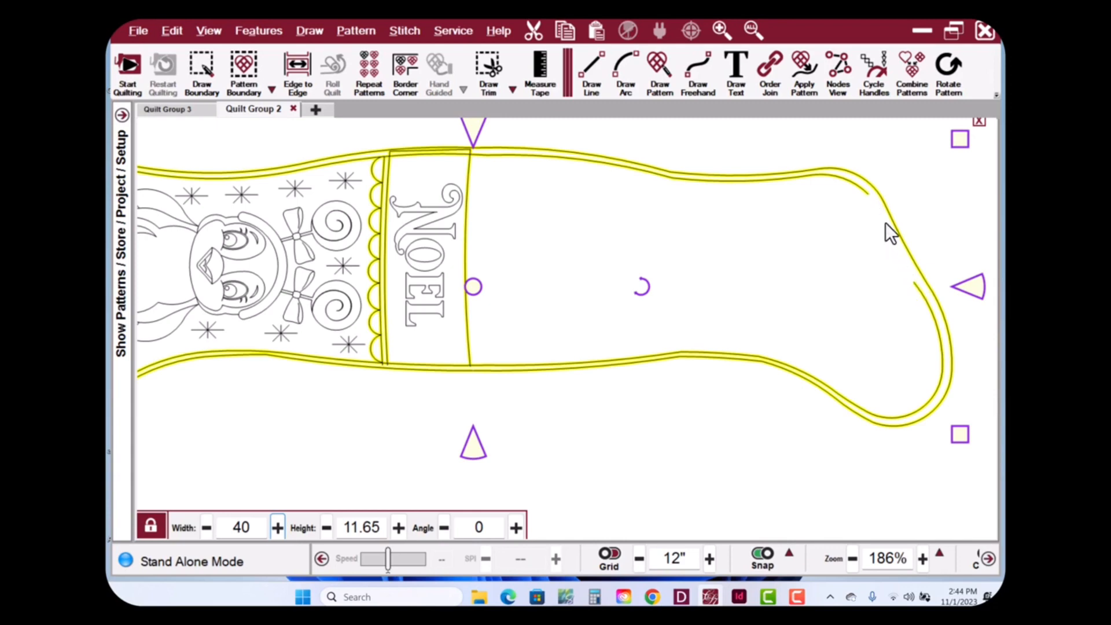
{"action": "left_click", "coordinate": [884, 312]}
{"action": "scroll", "coordinate": [844, 334], "scroll_direction": "down", "scroll_amount": 4}
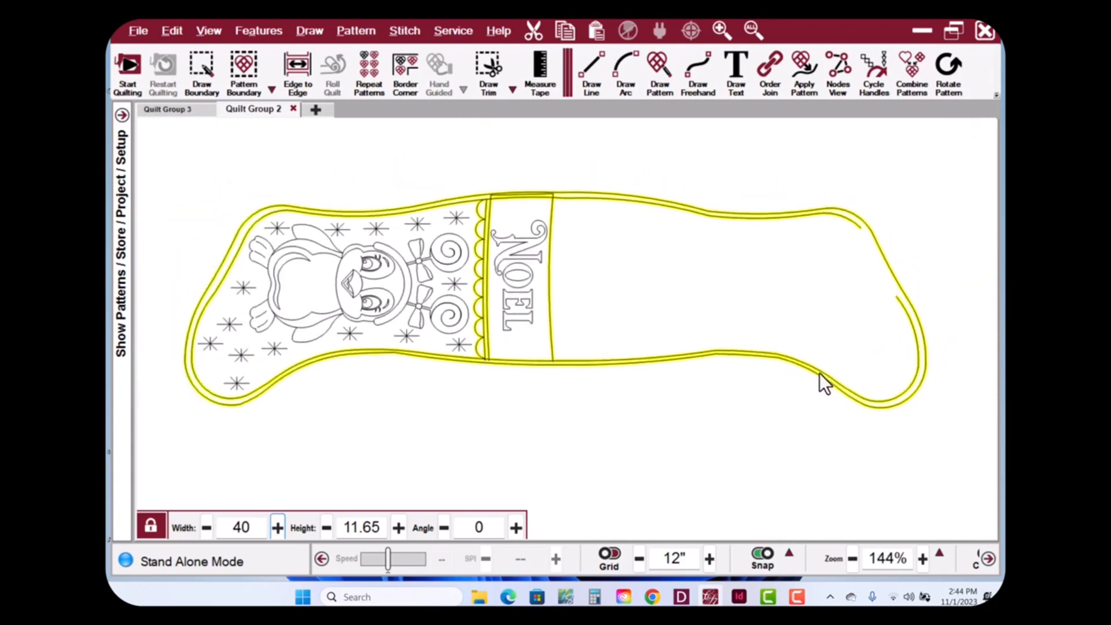
{"action": "left_click", "coordinate": [805, 342]}
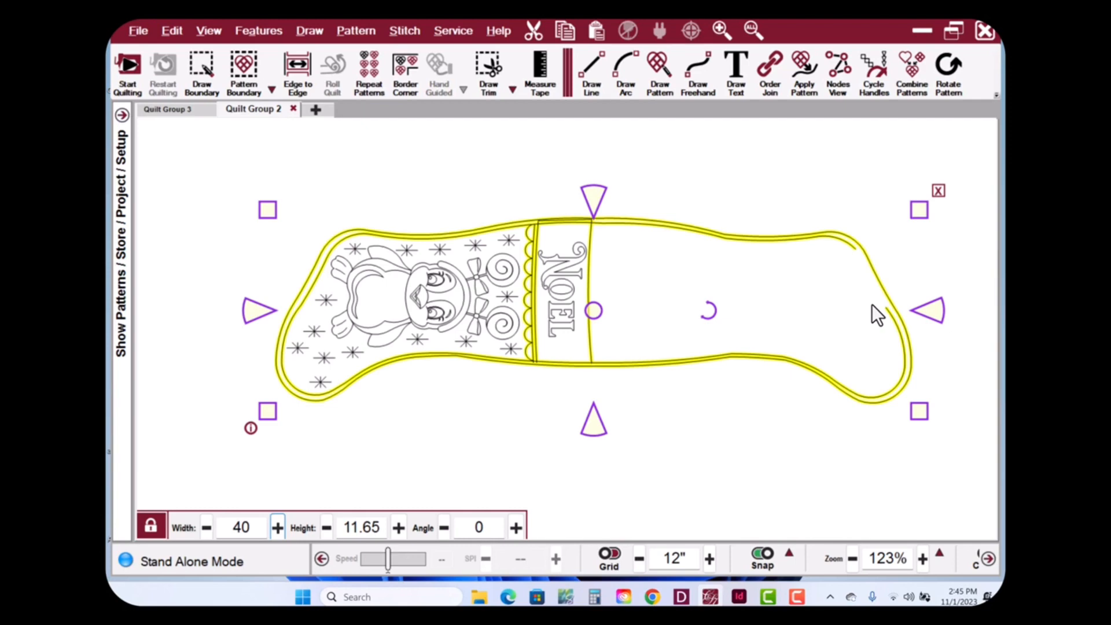
{"action": "left_click", "coordinate": [741, 178]}
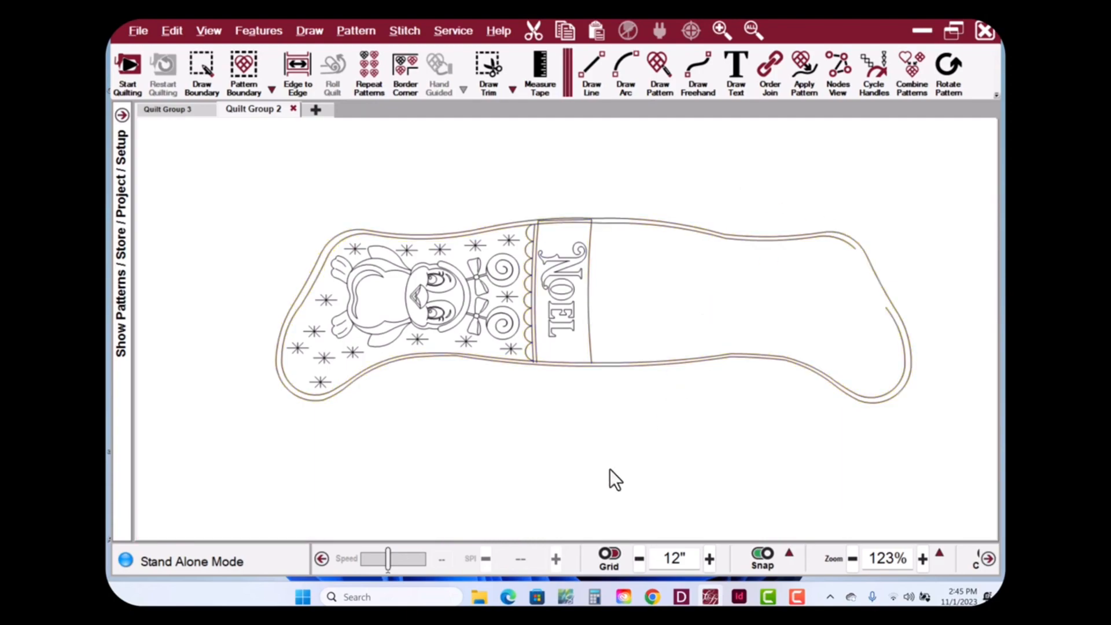